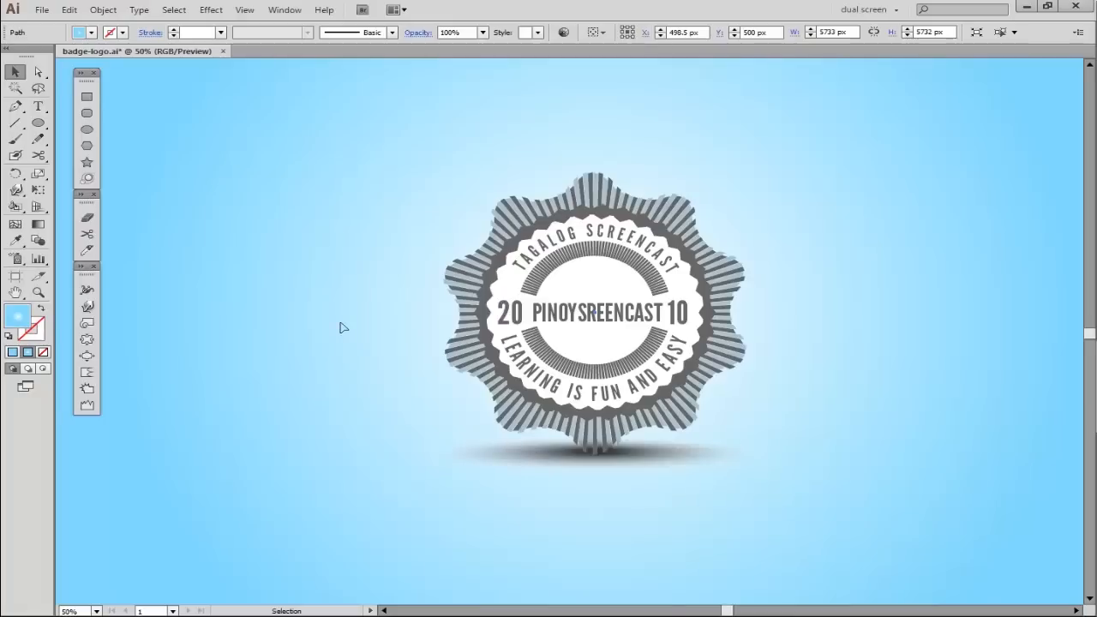
- Create a new RGB document named badge at 1000 by 1000 px, keeping the units in pixels
click(42, 12)
click(64, 29)
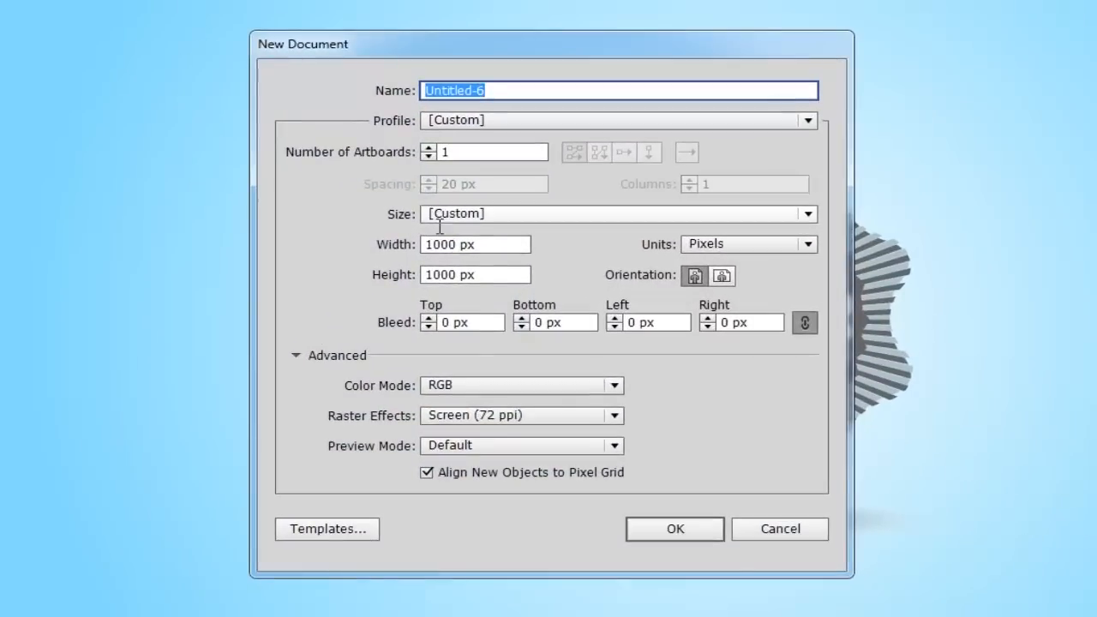
text(badge)
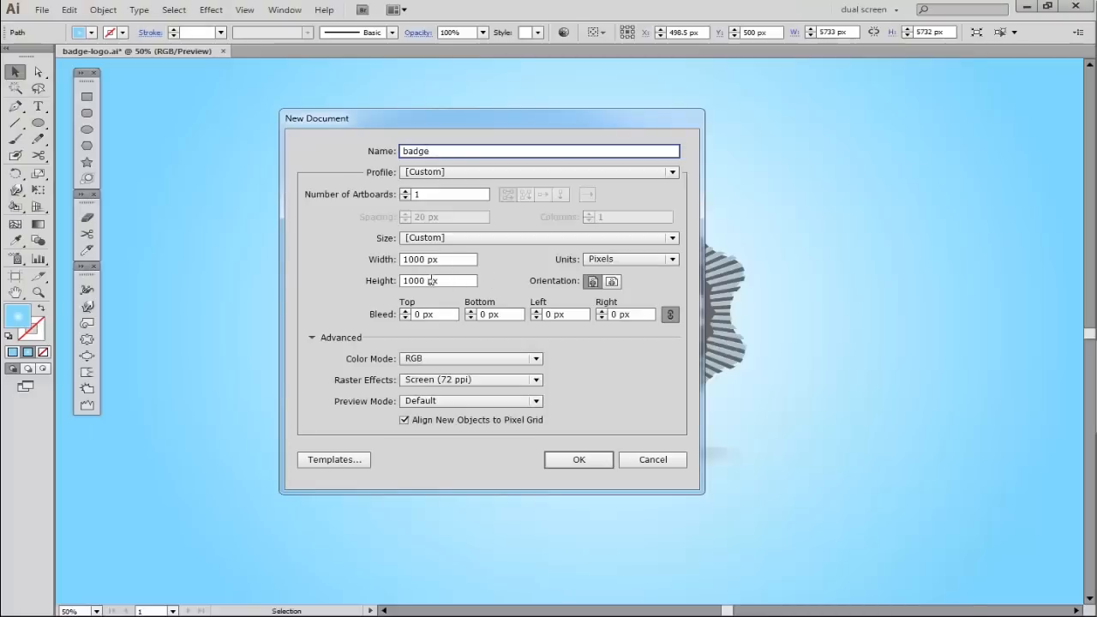
click(609, 259)
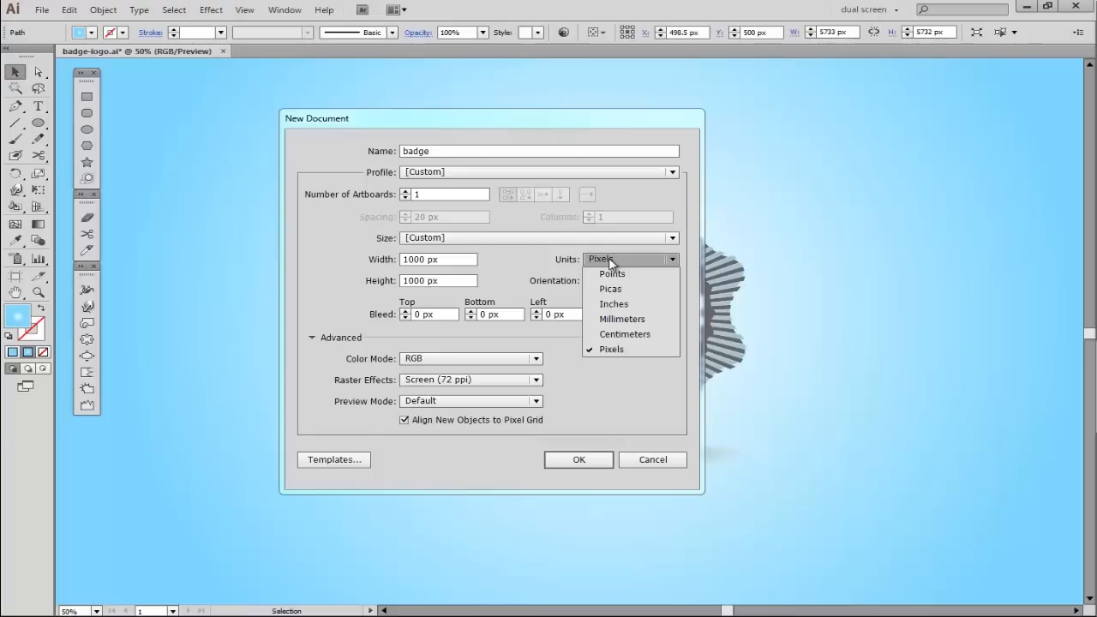
click(610, 261)
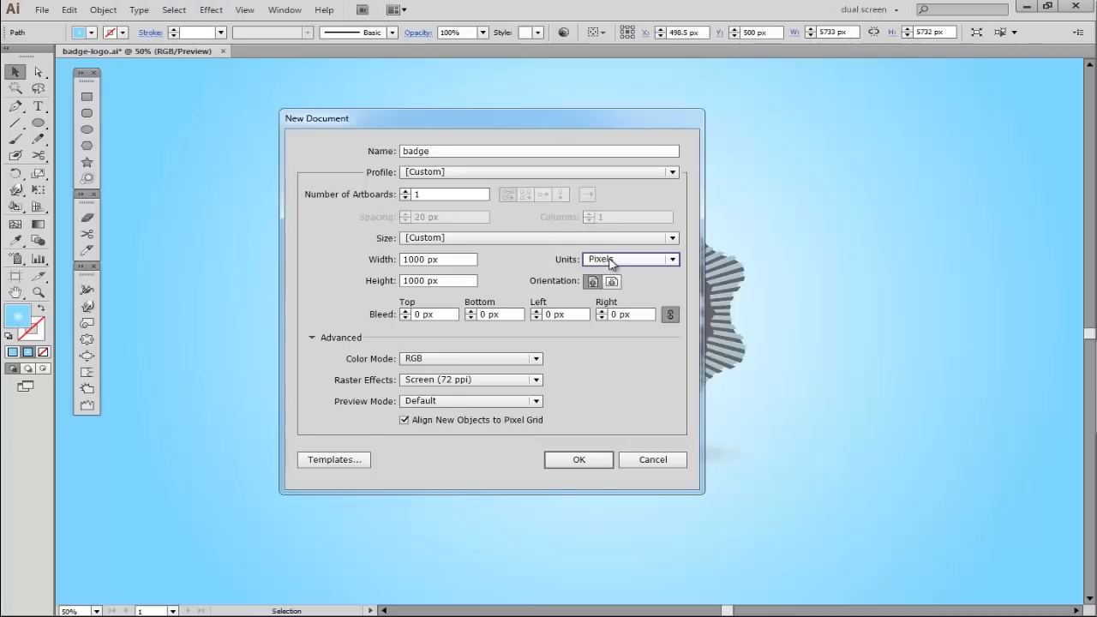
click(609, 260)
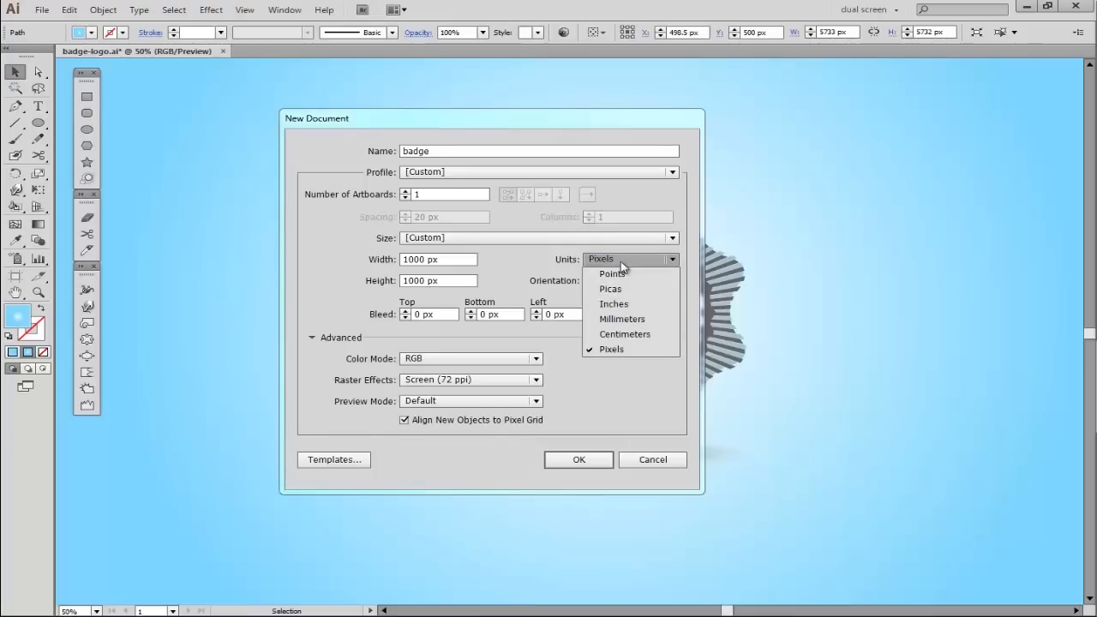
click(623, 262)
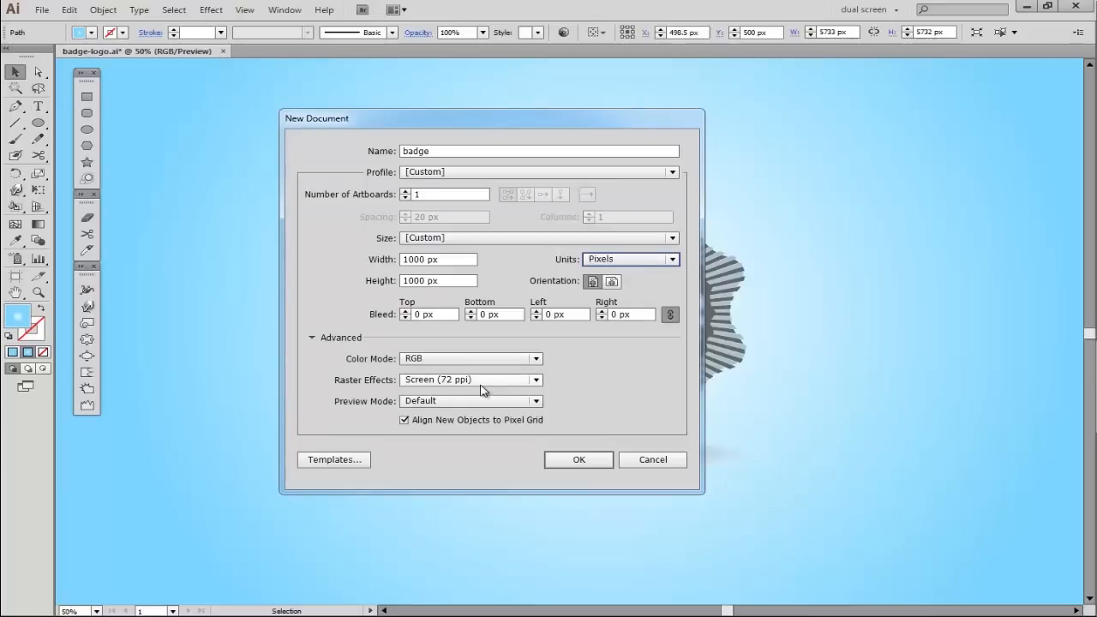
click(579, 461)
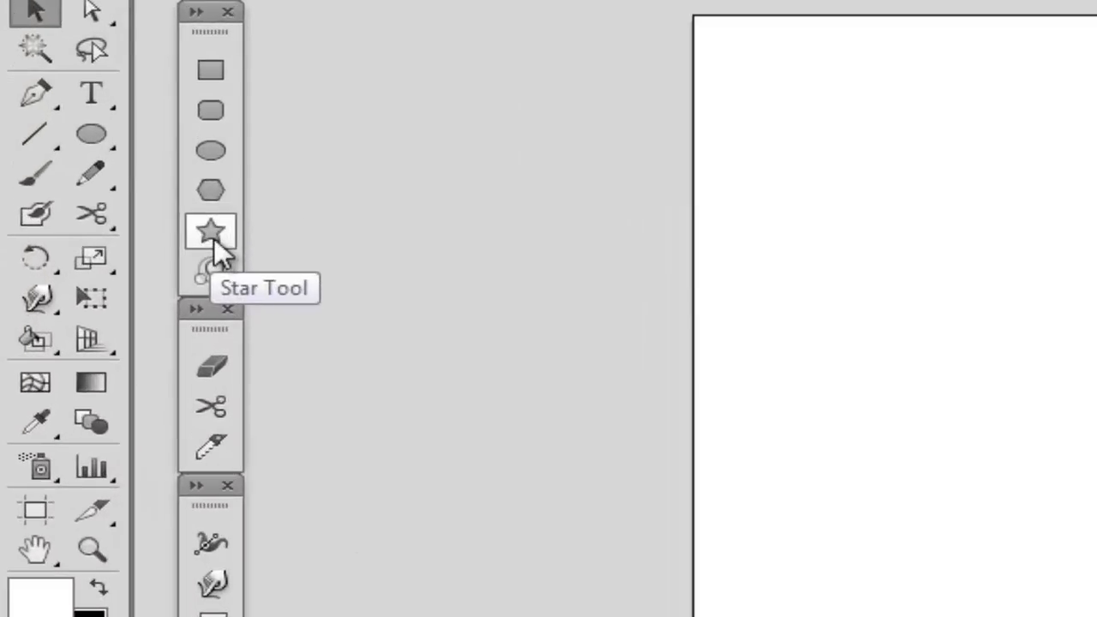
- Draw a ten-pointed star about 742 px wide and 780 px high near the middle of the artboard
click(212, 233)
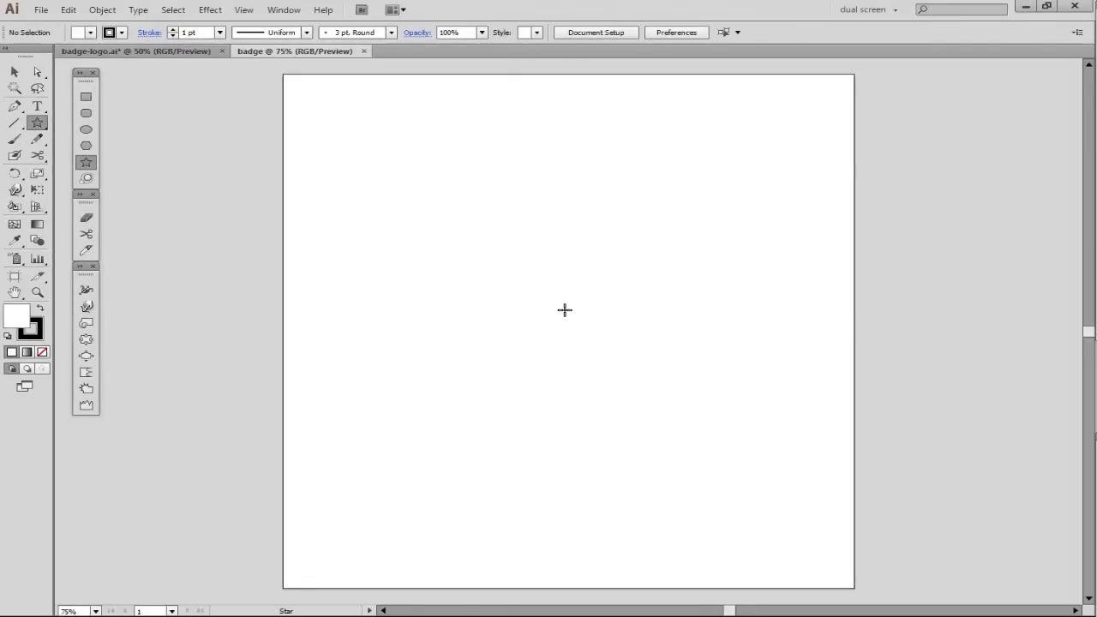
mouse_move(564, 310)
mouse_down()
mouse_move(761, 453)
mouse_move(684, 412)
mouse_move(763, 452)
mouse_move(666, 417)
mouse_move(759, 433)
mouse_move(705, 429)
mouse_move(754, 438)
mouse_move(720, 431)
mouse_move(734, 436)
mouse_up()
key(alt)
key(v)
click(862, 480)
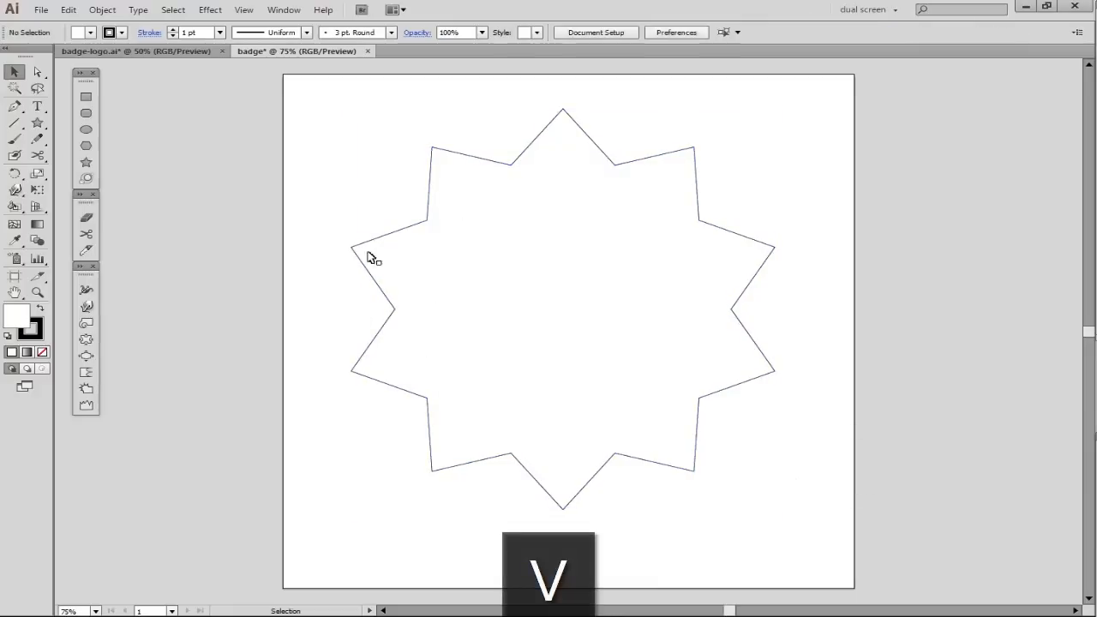
- Apply a live Round Corners effect with a 999 px radius to the star
click(528, 326)
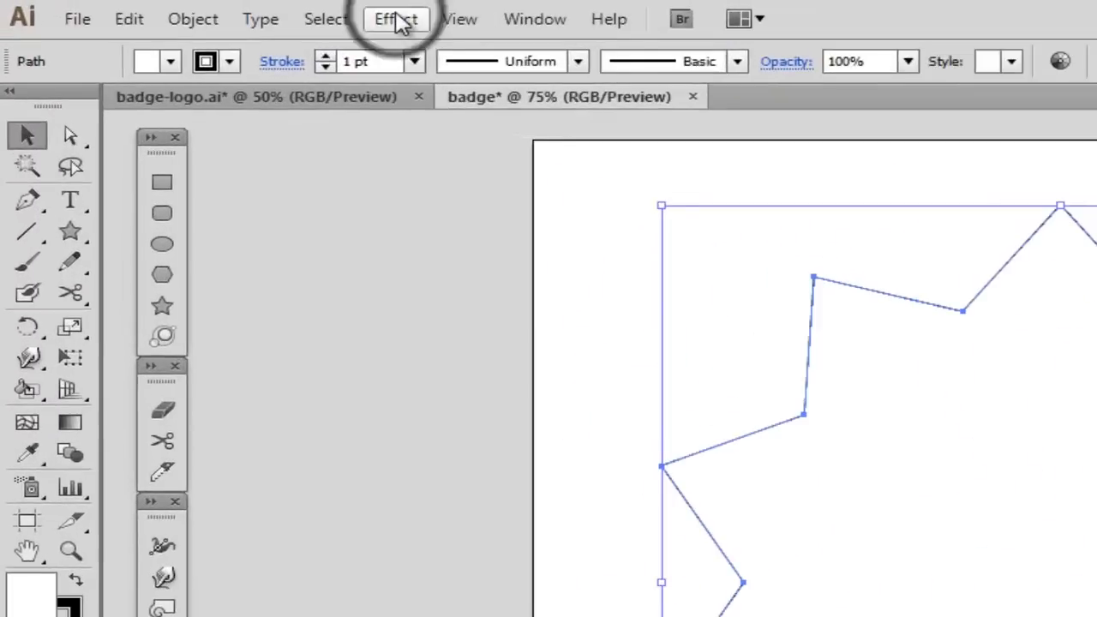
click(396, 19)
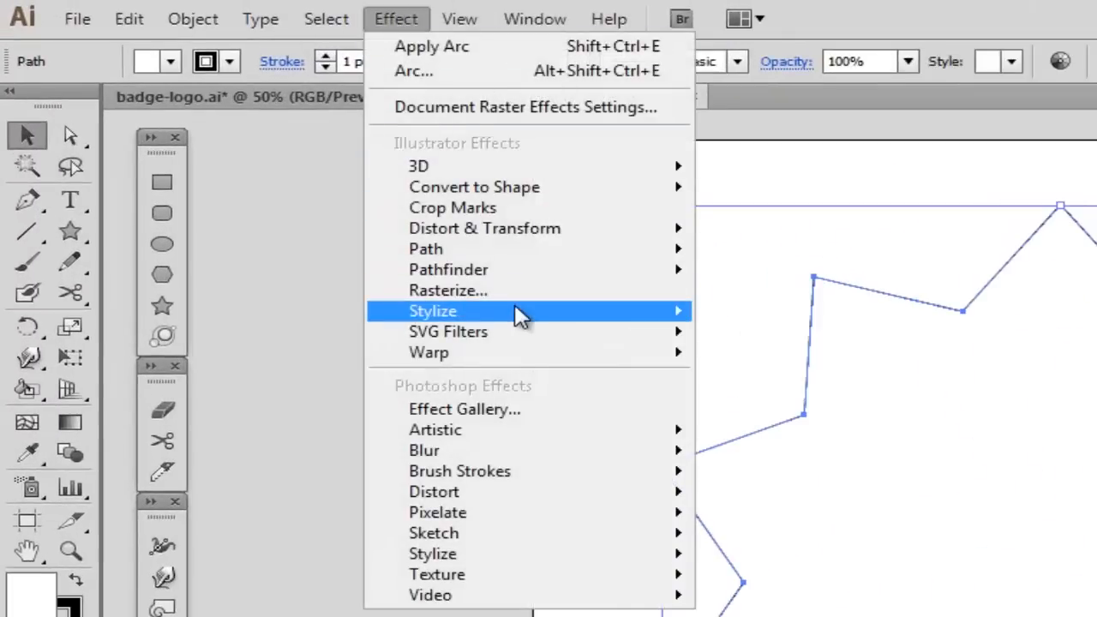
mouse_move(518, 310)
click(801, 431)
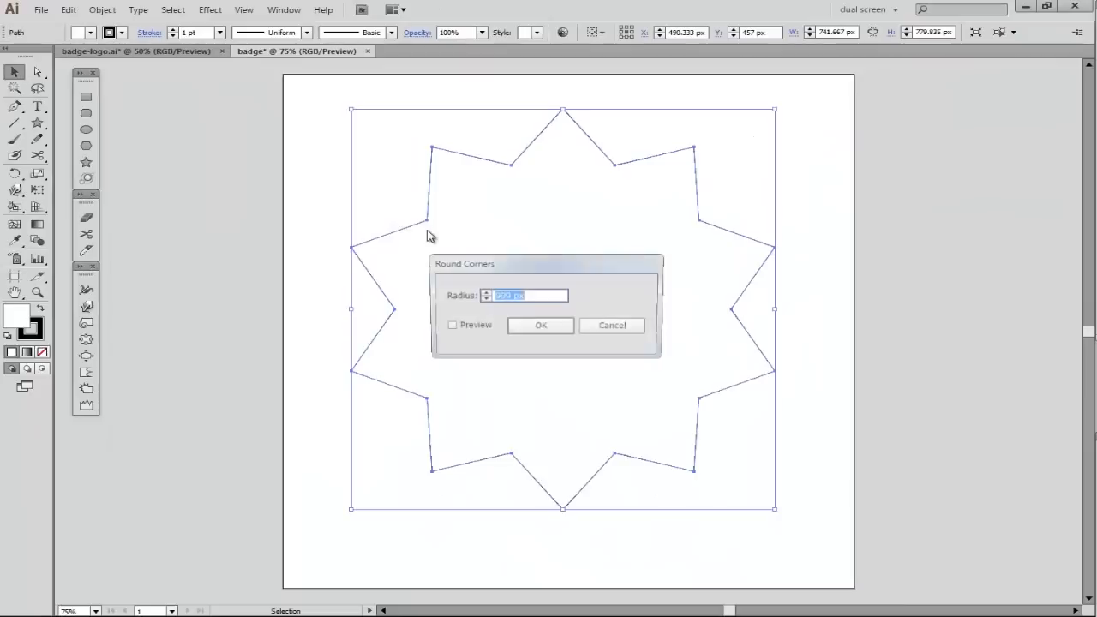
click(448, 326)
drag(470, 257, 838, 331)
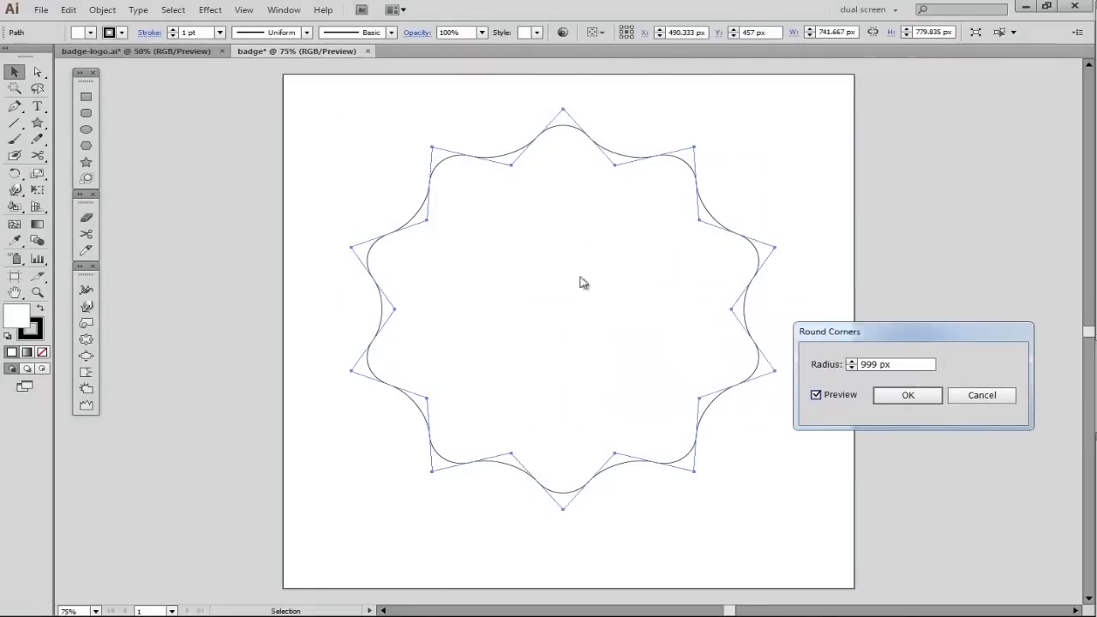
click(908, 396)
click(791, 543)
- Draw a circle about 856 px in diameter around the star and remove its fill
click(85, 129)
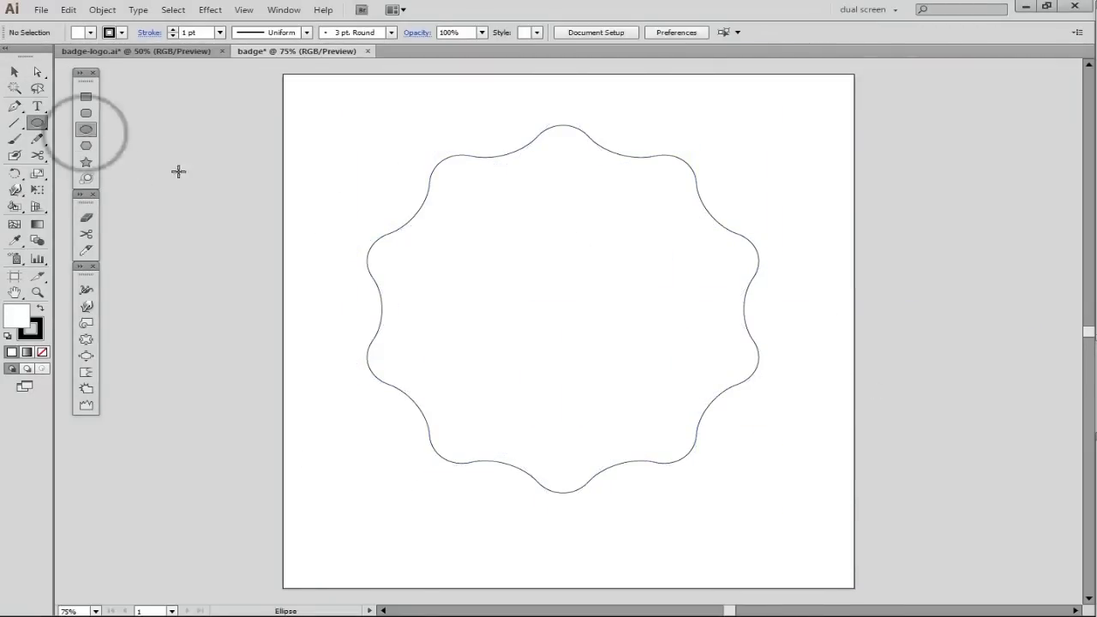
drag(561, 304, 806, 353)
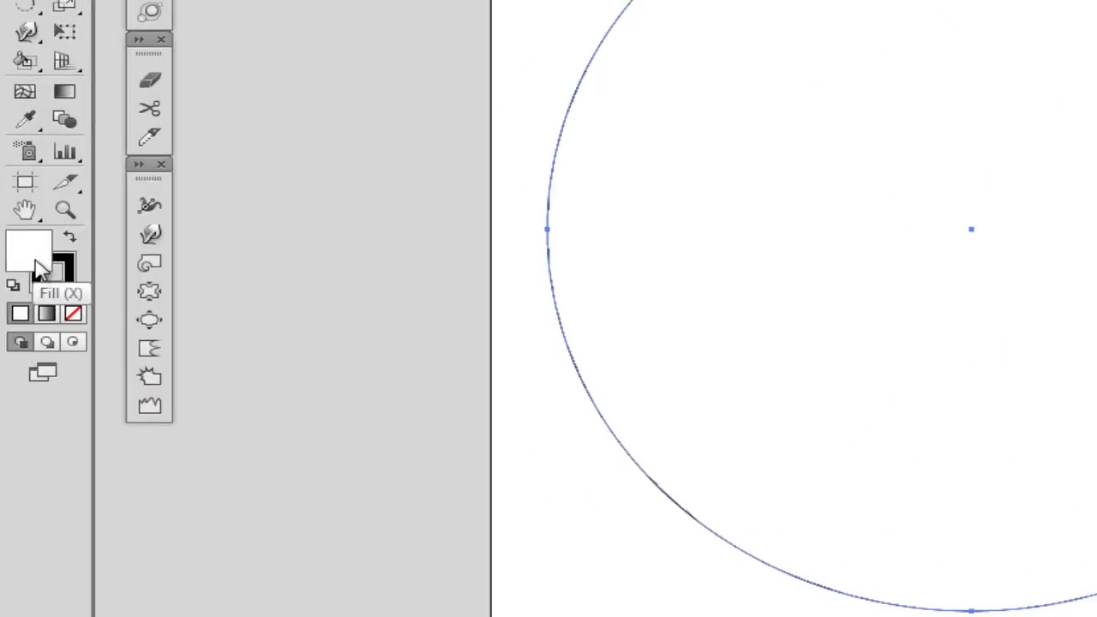
key(slash)
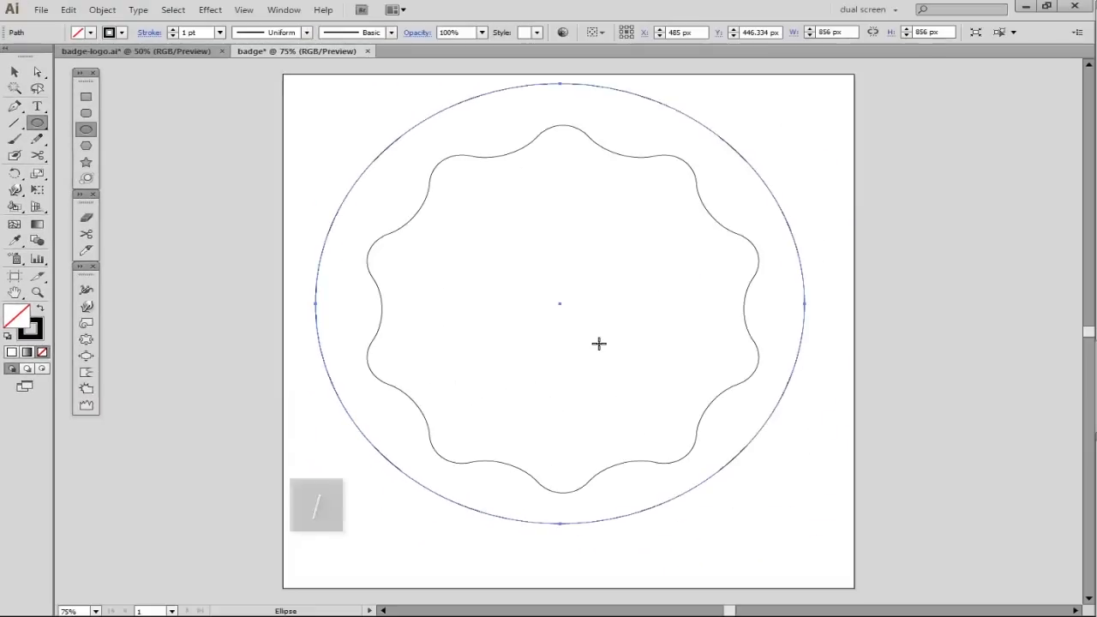
key(v)
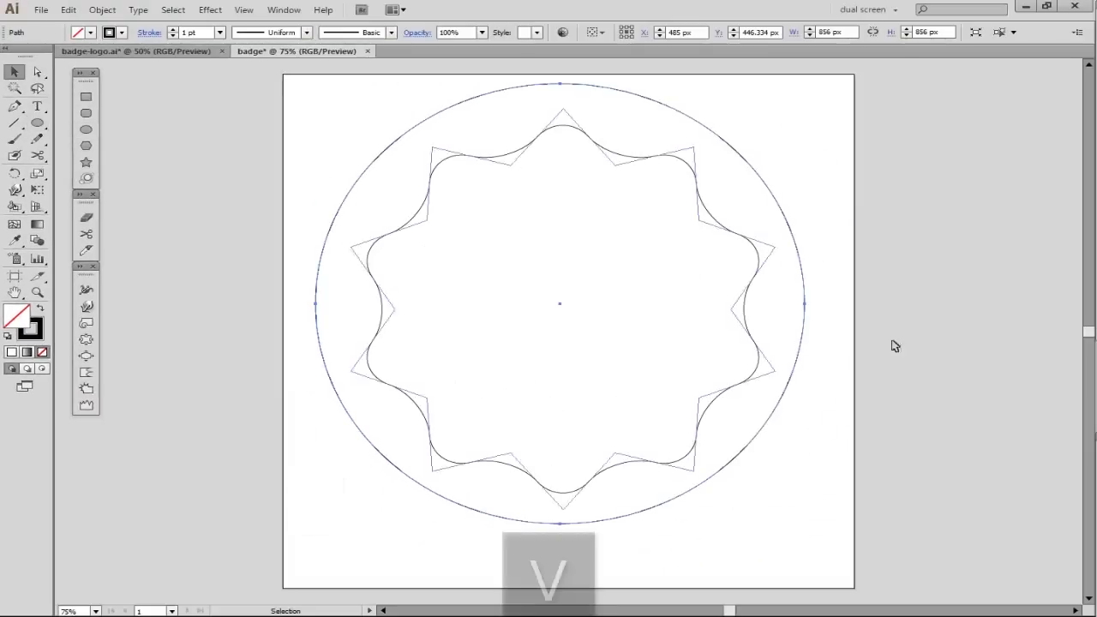
- Group the circle and star, center the group on the artboard, and ungroup the shapes
click(495, 87)
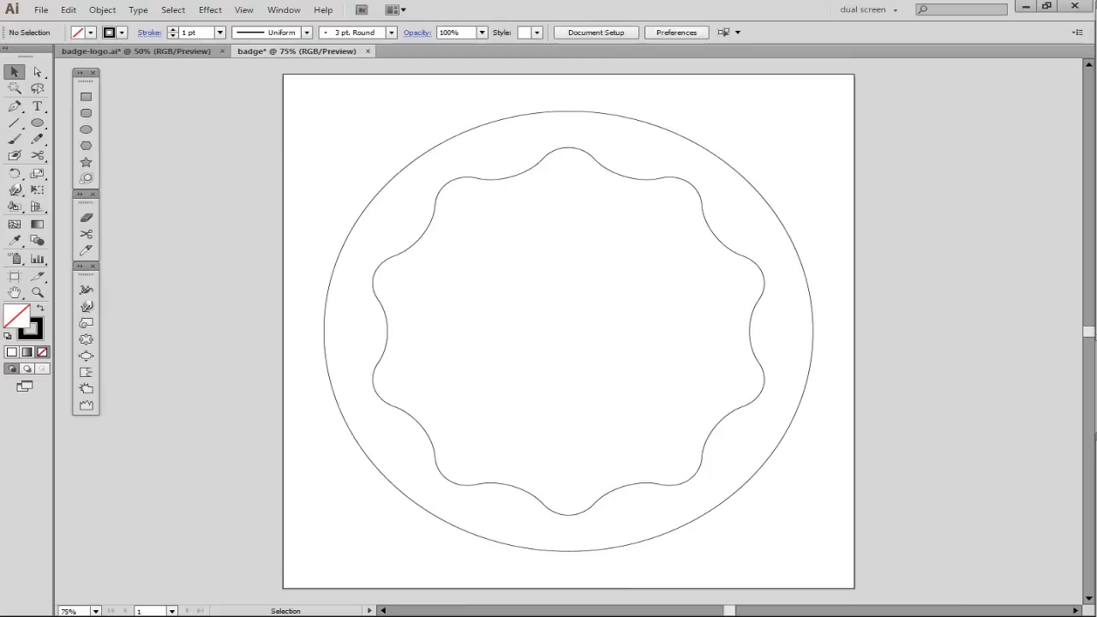
drag(167, 86, 874, 493)
key(ctrl+g)
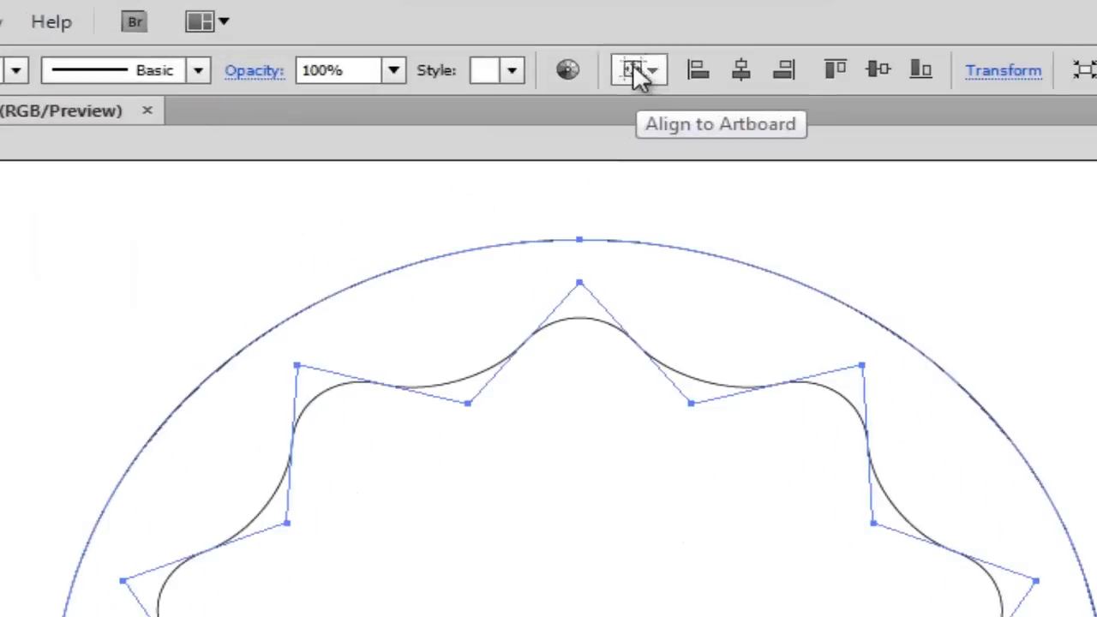
click(598, 33)
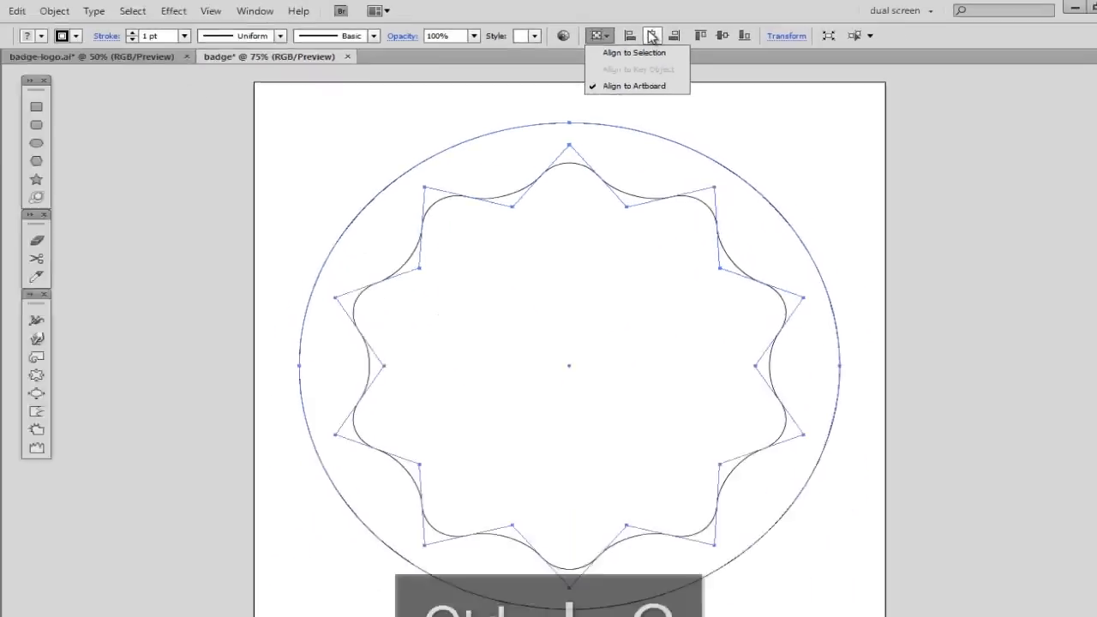
click(692, 172)
click(704, 33)
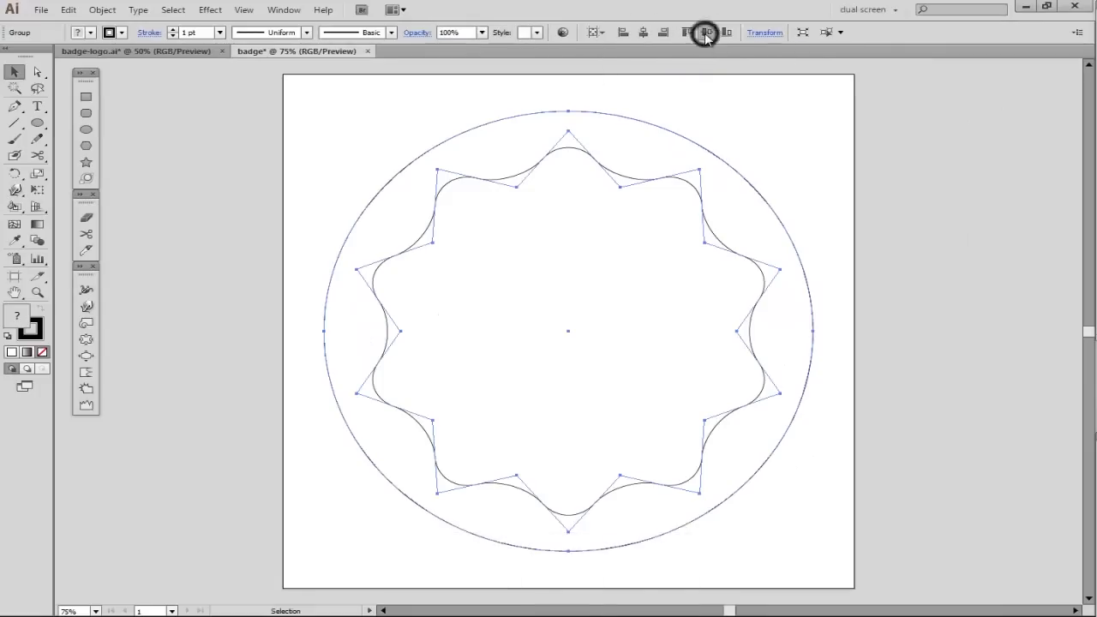
right_click(531, 294)
click(588, 374)
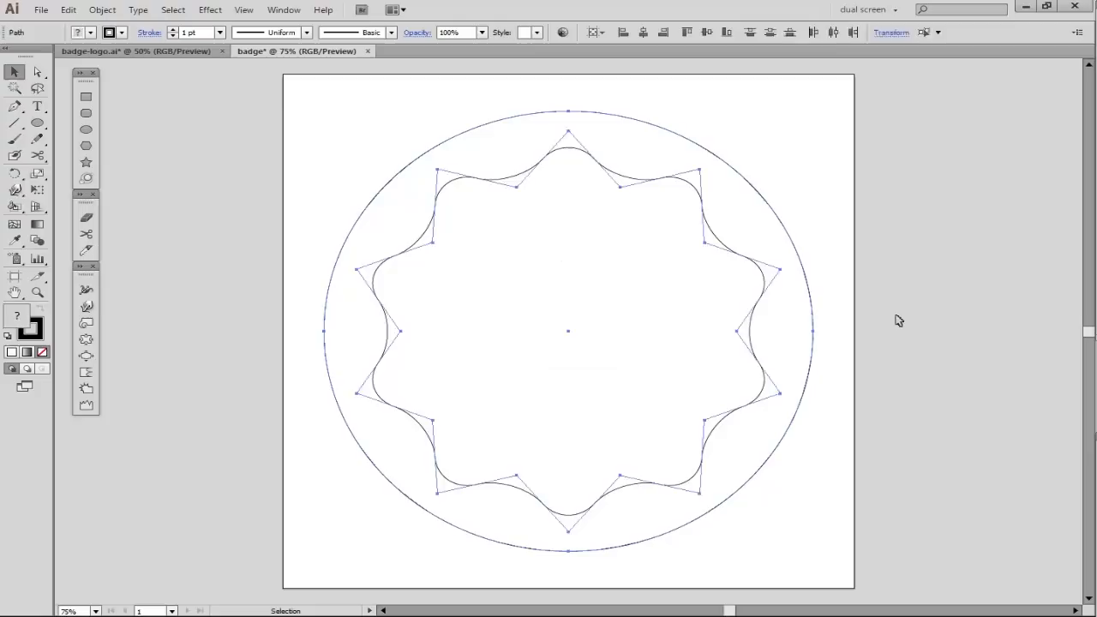
- Give the circle a 100 pt dashed stroke with a 10 pt dash and a 13 pt gap
shift+click(760, 341)
click(219, 33)
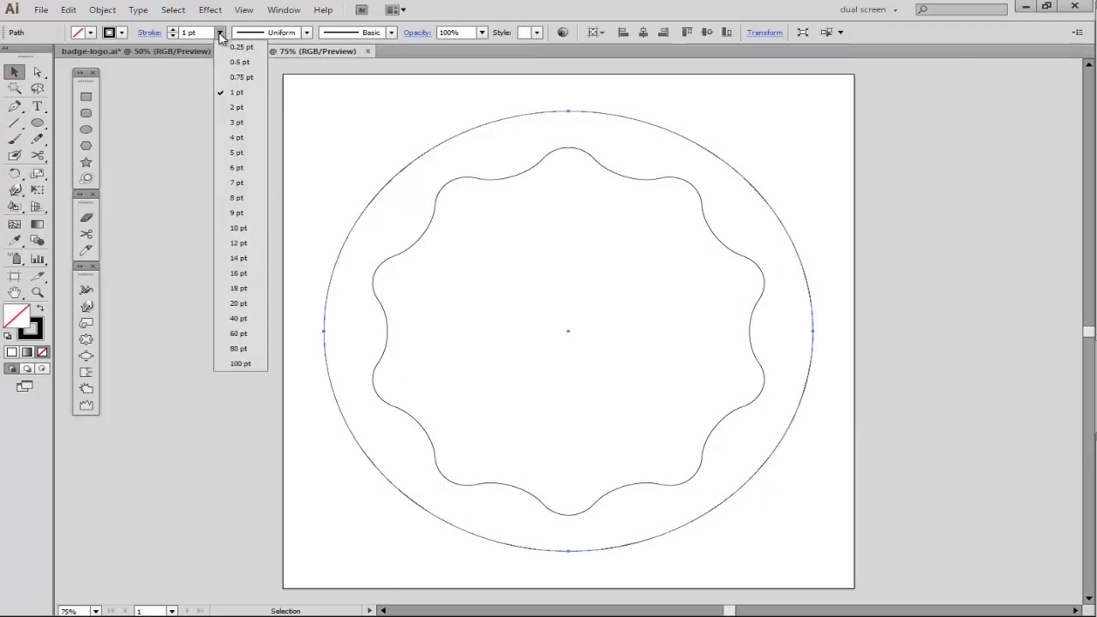
click(243, 363)
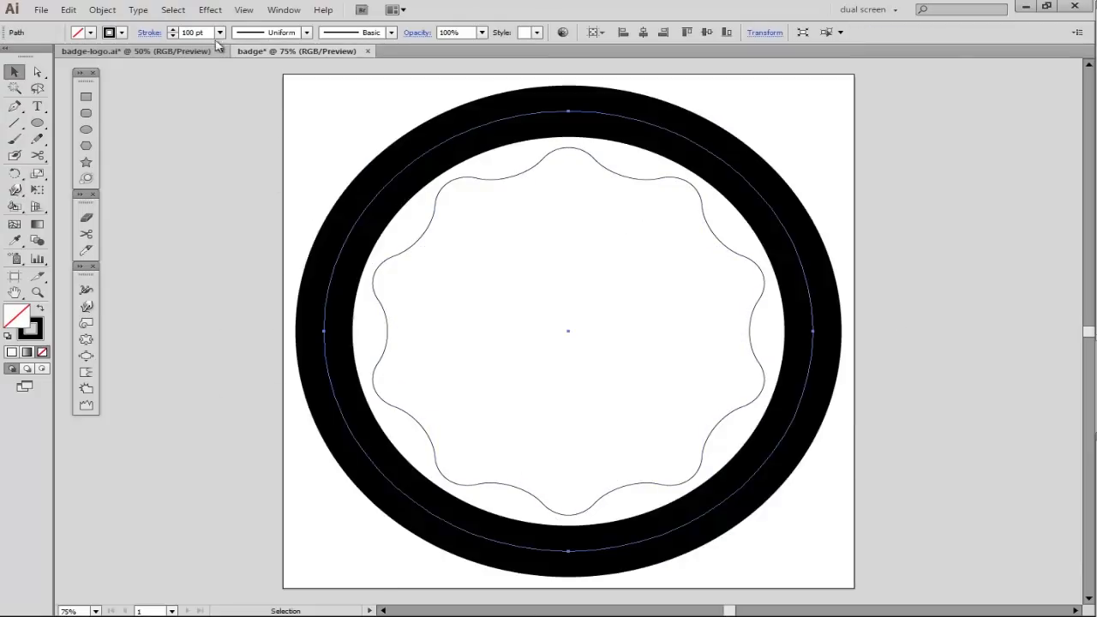
click(147, 33)
click(31, 127)
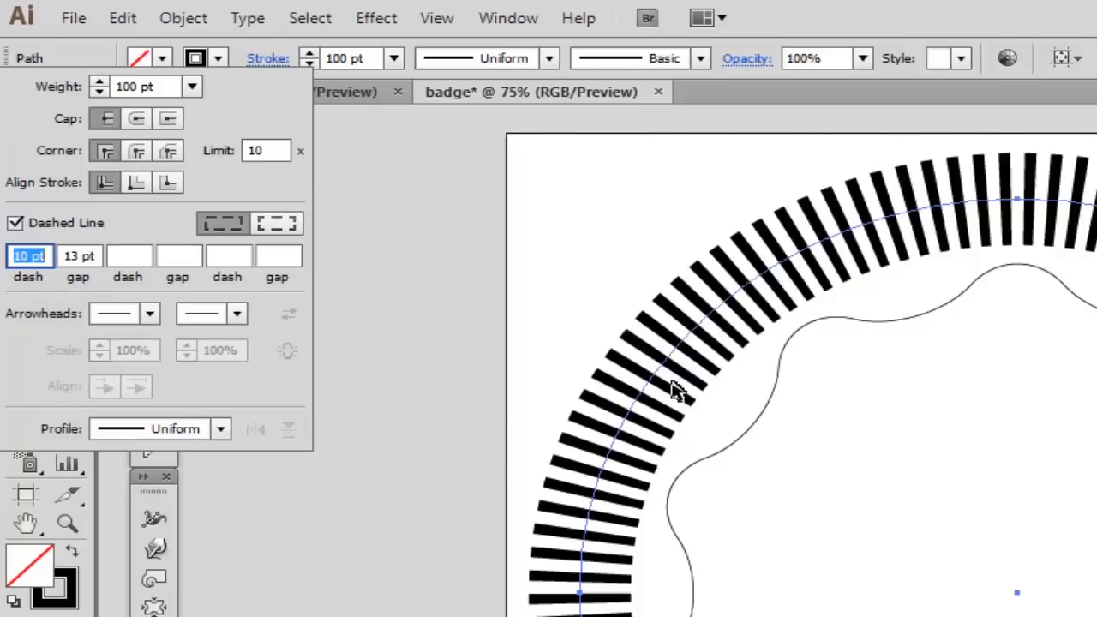
- Set the dashed circle's stroke weight to 350 pt and scale the circle down about its center
key(ctrl+shift+b)
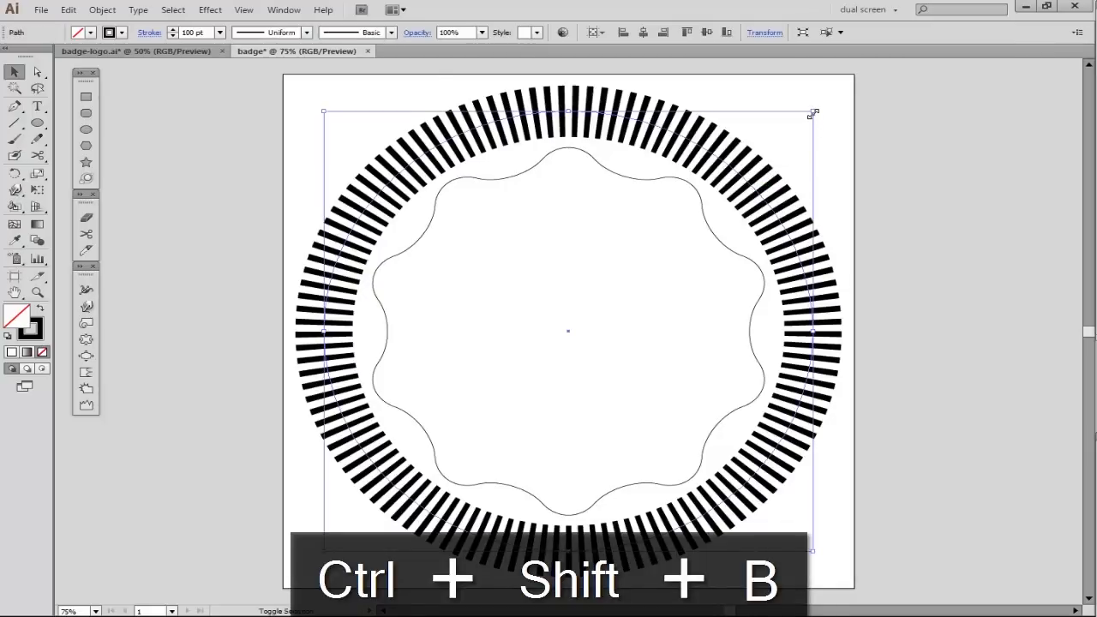
click(812, 112)
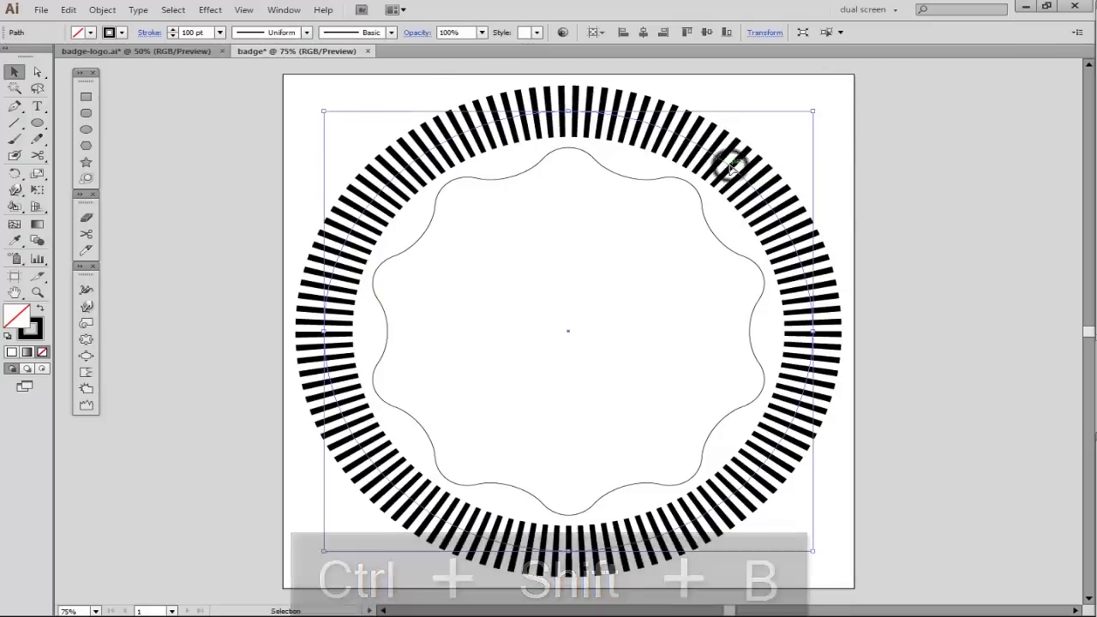
double_click(204, 34)
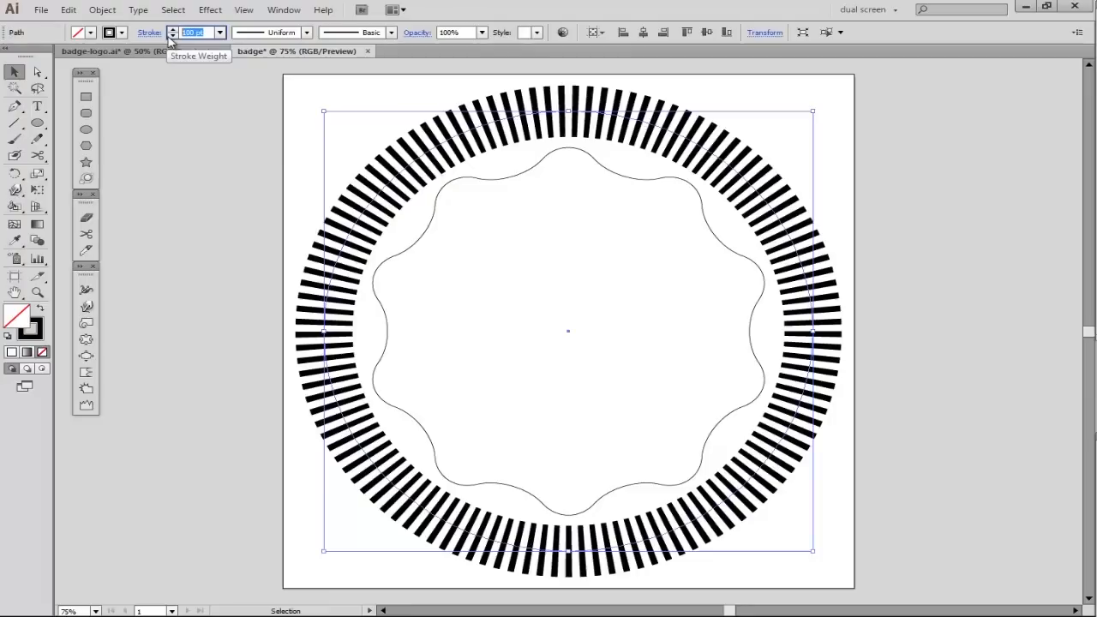
text(350)
key(Return)
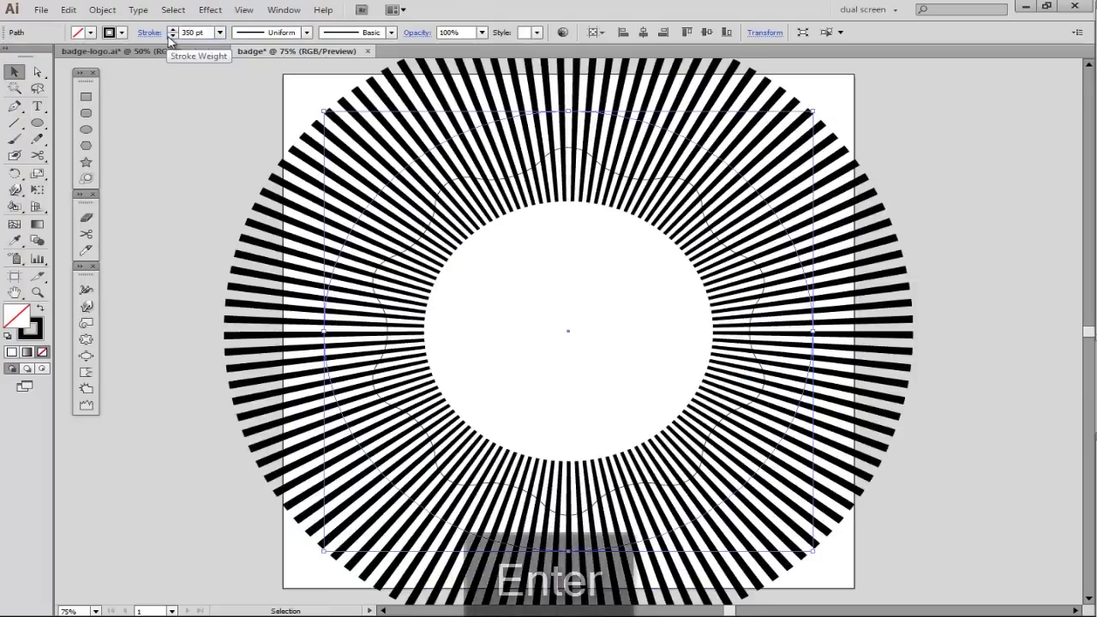
scroll(812, 191, down, 1)
drag(814, 118, 739, 190)
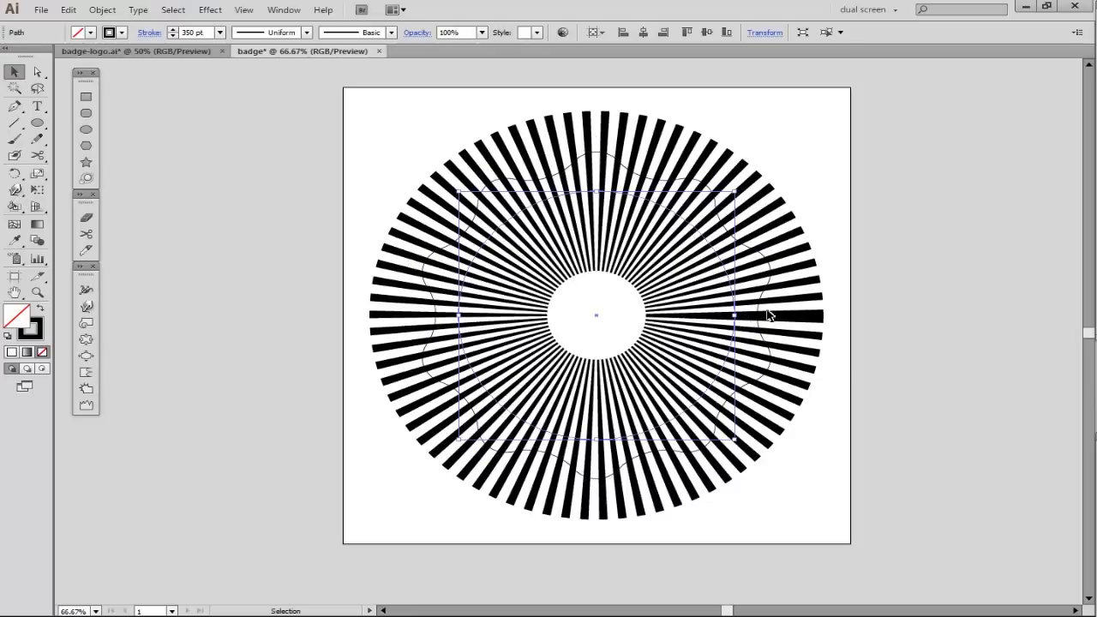
- Adjust the gap value of the circle's dashed stroke so the rays are evenly spaced all around
click(147, 33)
click(45, 142)
key(Up)
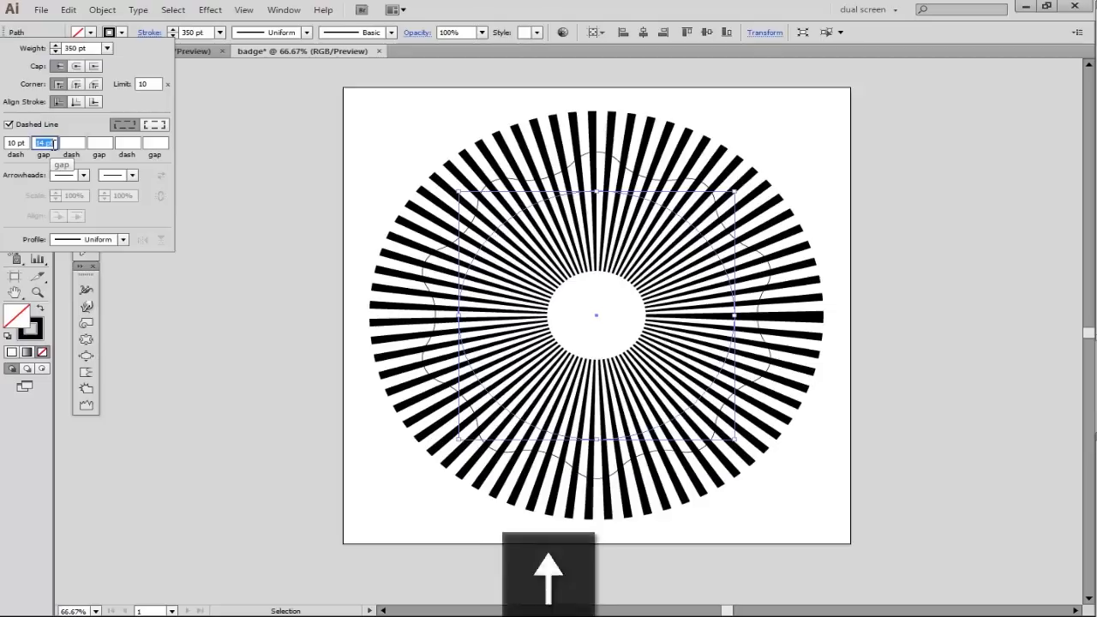
key(Down)
click(407, 185)
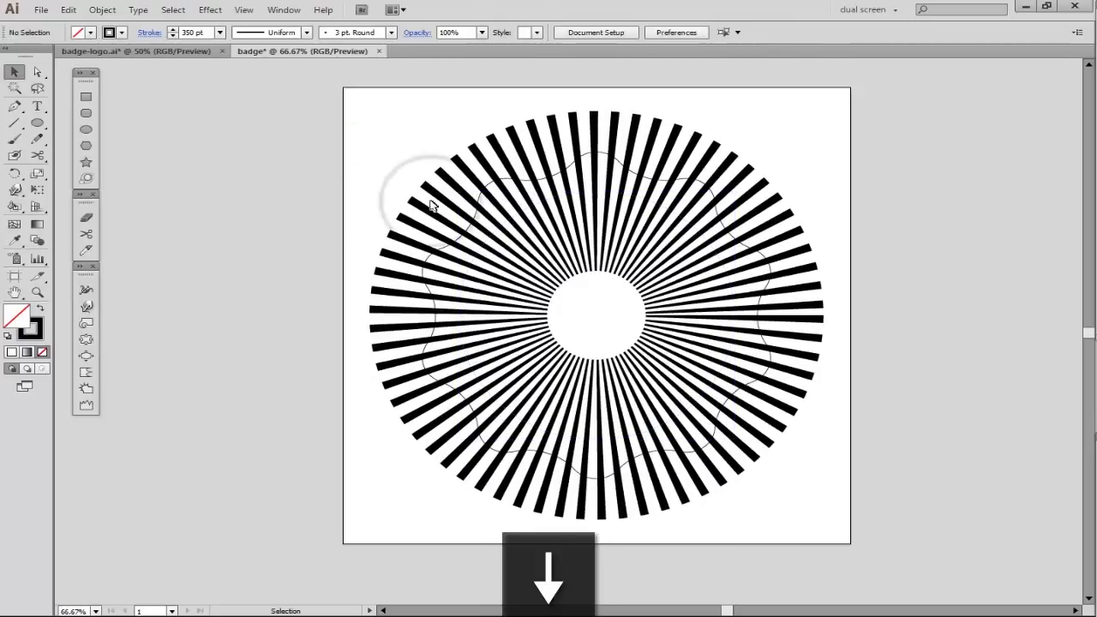
- Bring the rounded star in front of the rays and give it a black fill with no stroke
click(460, 244)
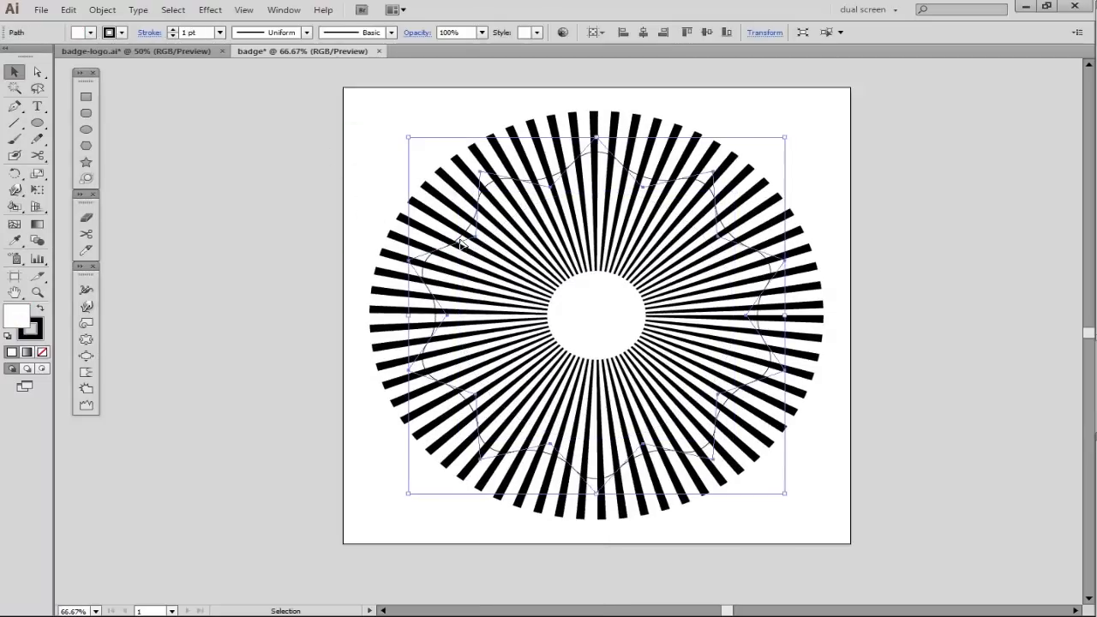
key(ctrl+shift+bracketright)
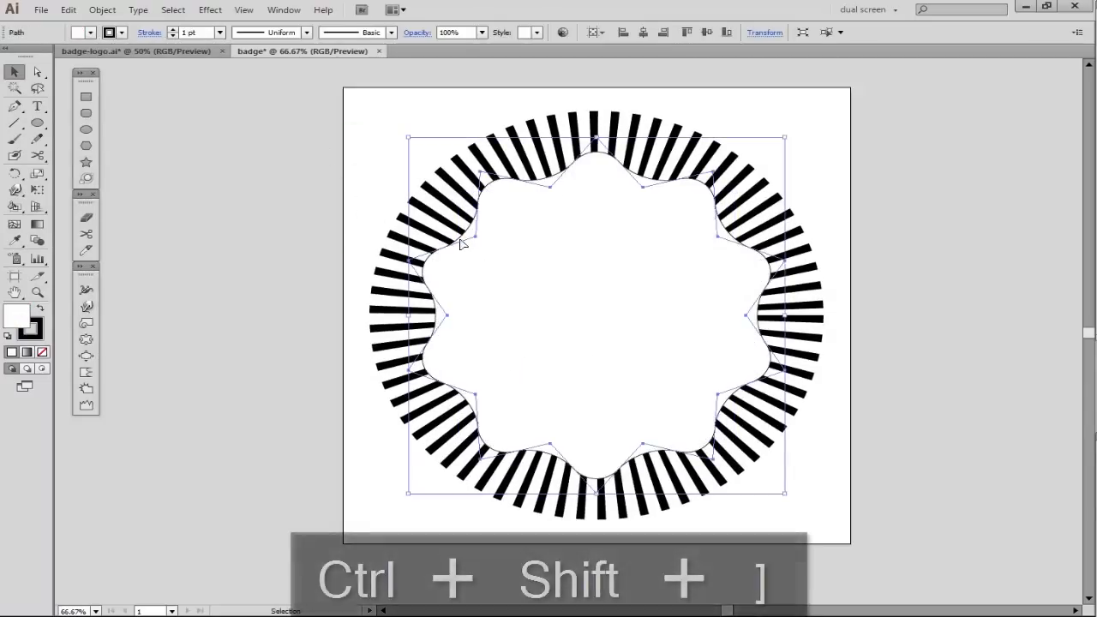
key(shift+x)
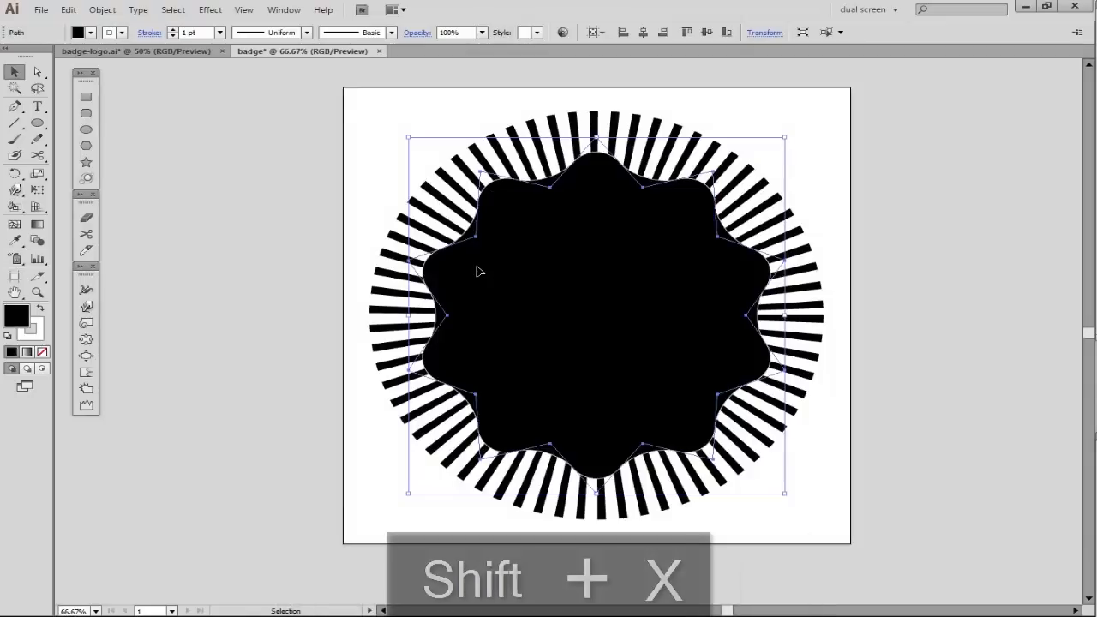
key(x)
key(slash)
- Expand the black star's appearance so its rounded corners become a real path
drag(294, 142, 827, 438)
click(906, 374)
click(597, 305)
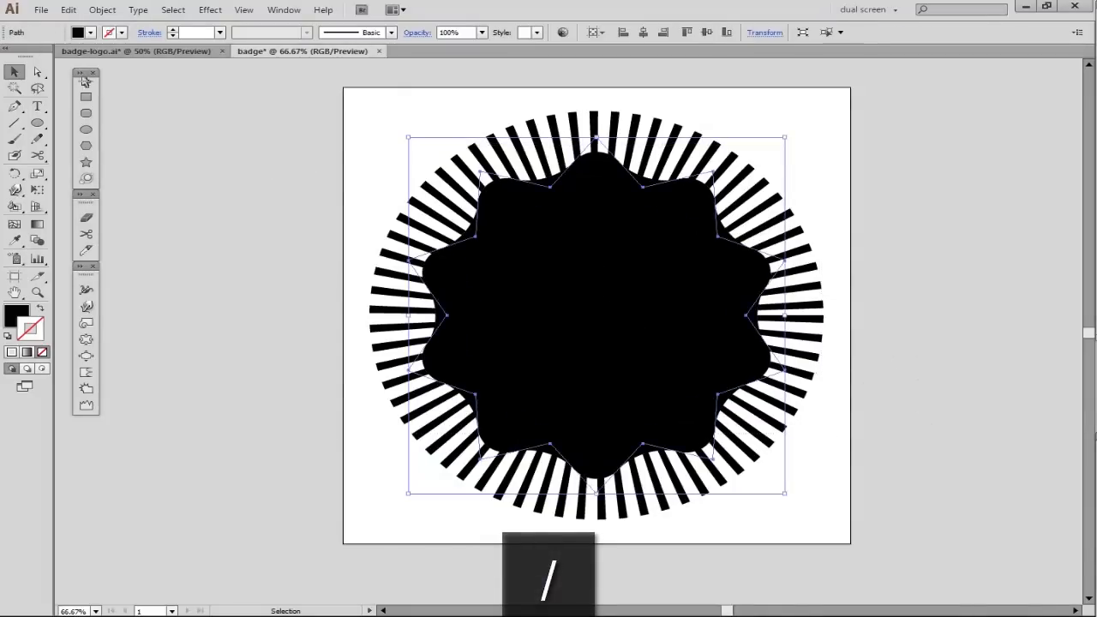
click(102, 9)
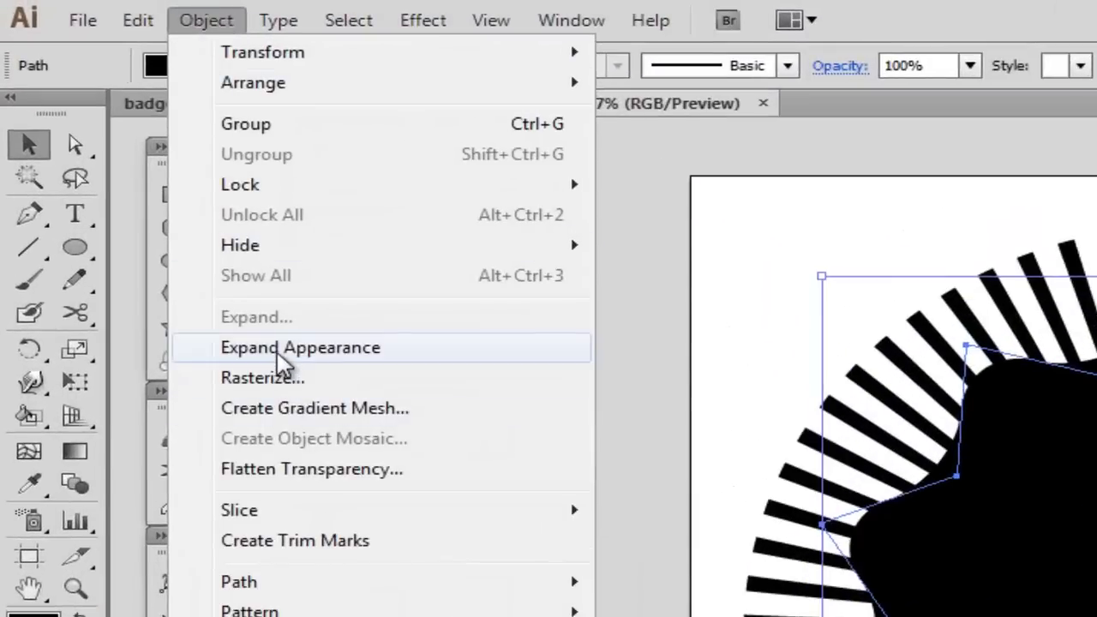
click(278, 350)
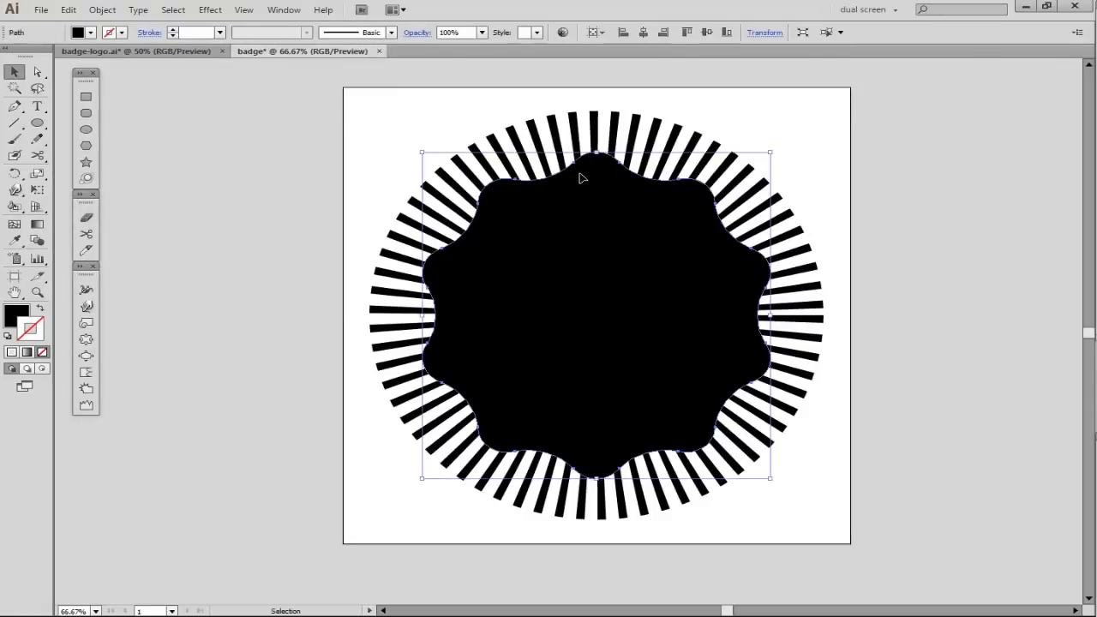
- Mask the ring of rays with the black rounded star using a clipping mask
click(898, 189)
drag(332, 258, 653, 386)
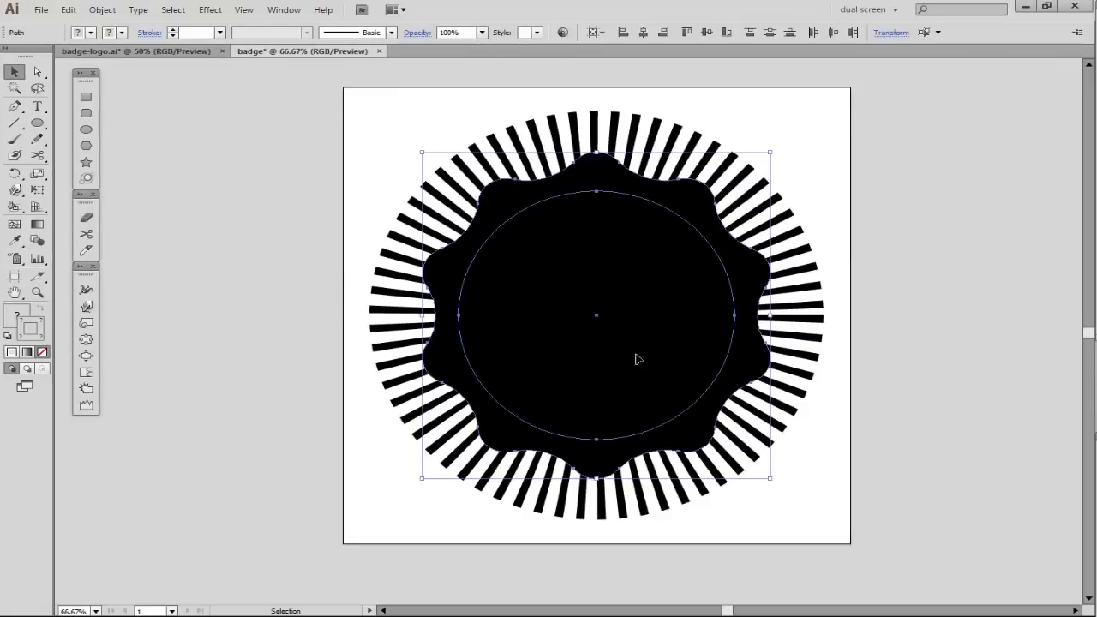
right_click(630, 252)
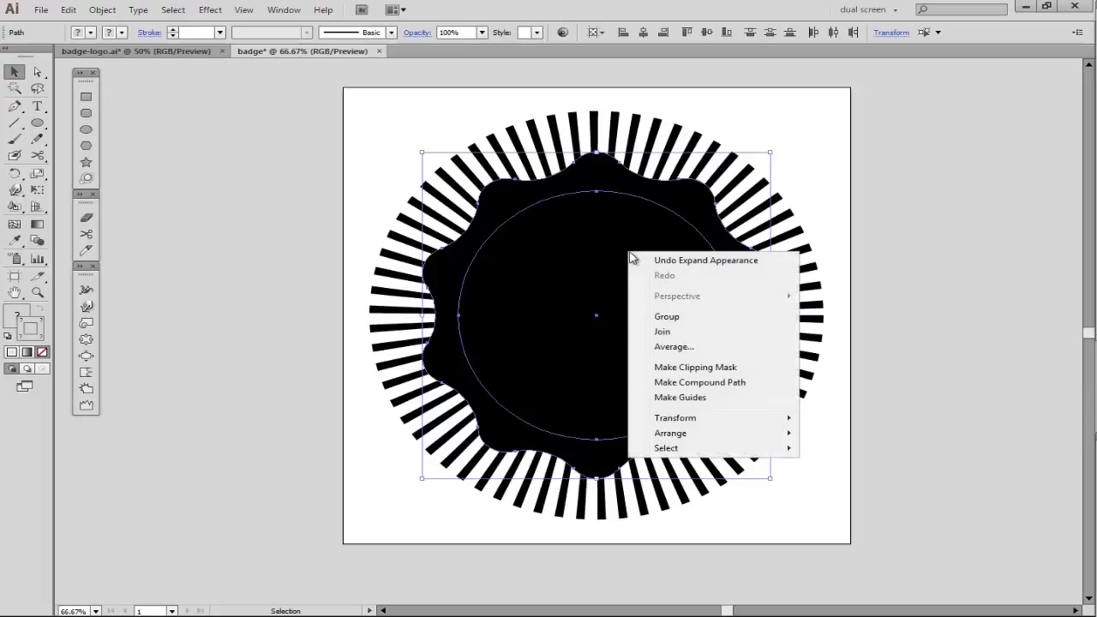
click(695, 367)
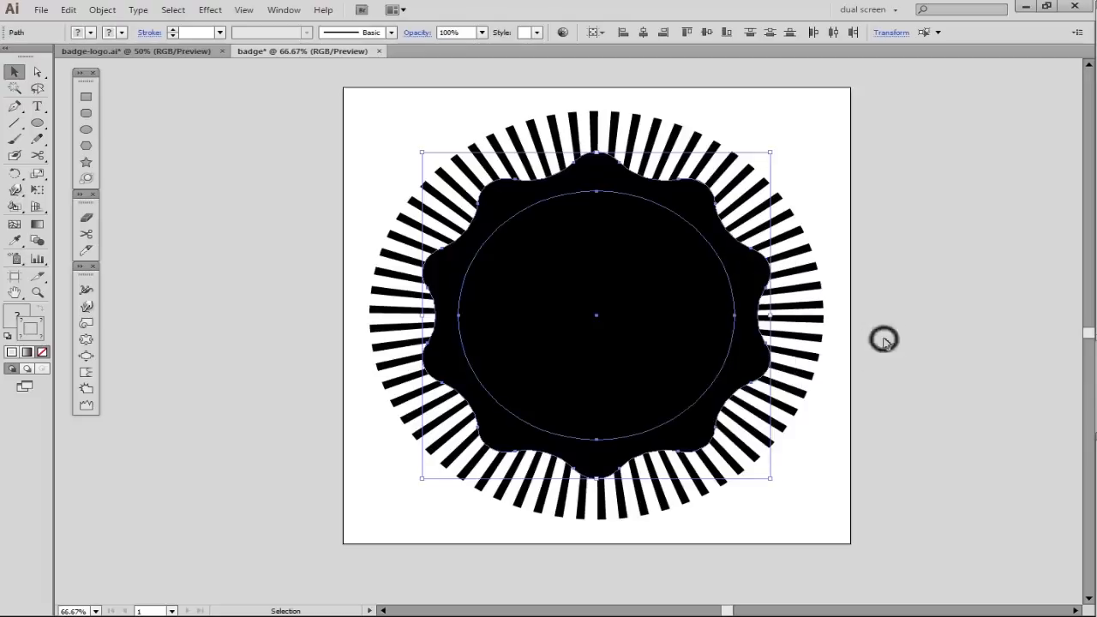
click(885, 341)
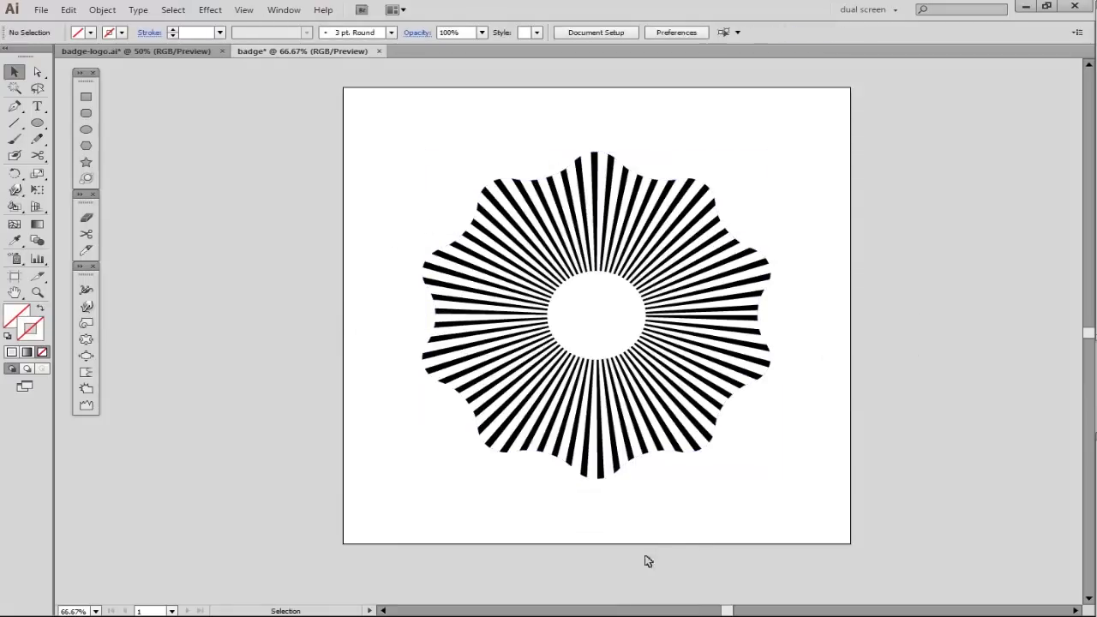
- Draw a black circle about 555 px wide over the masked rays and align their centers horizontally and vertically
click(86, 128)
drag(602, 317, 738, 444)
key(v)
drag(344, 128, 855, 519)
click(598, 33)
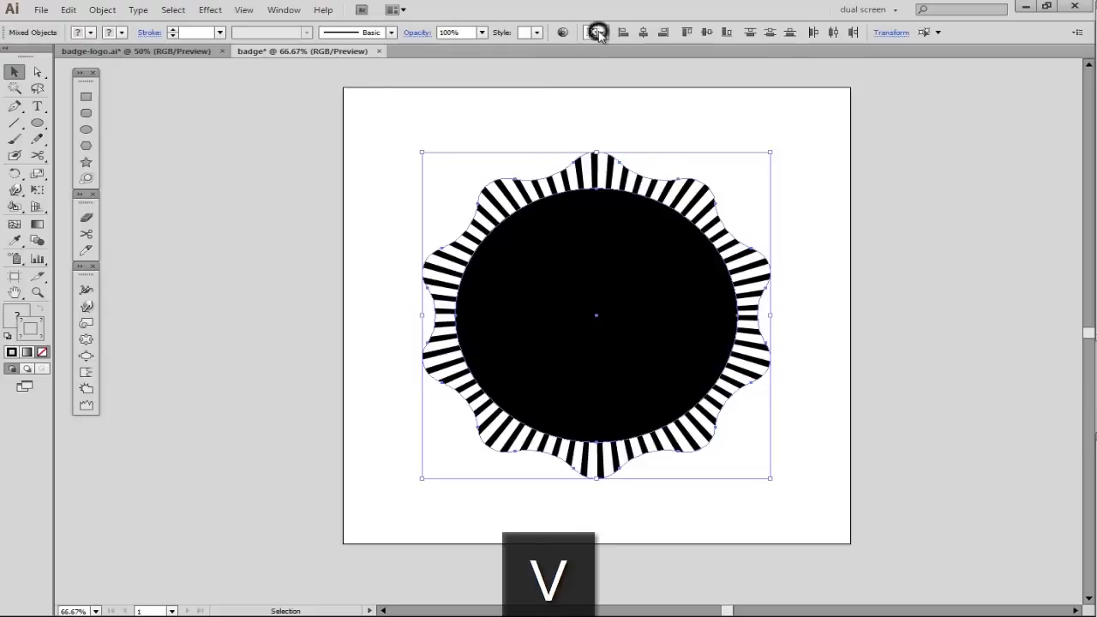
click(612, 43)
click(644, 33)
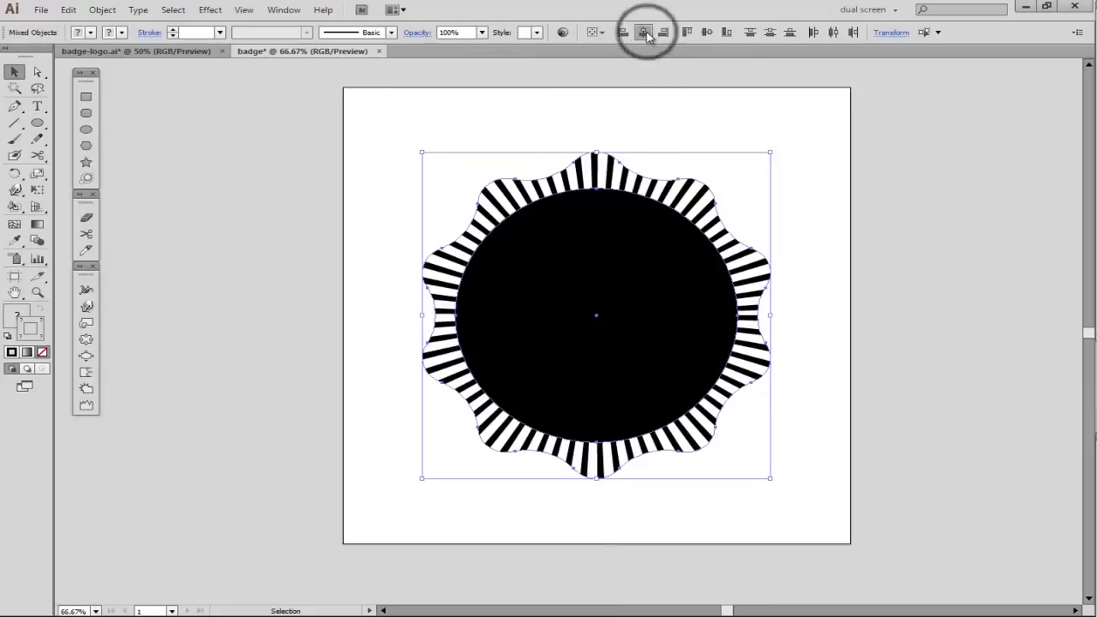
click(706, 32)
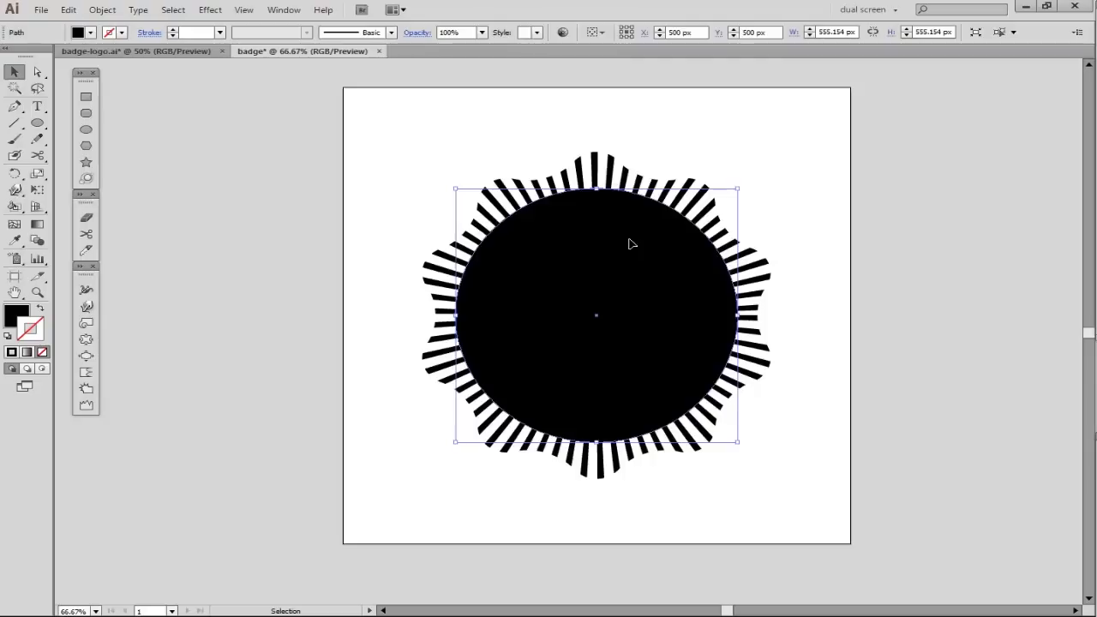
- Give the circle a white fill and a black stroke of 40 pt
key(shift+x)
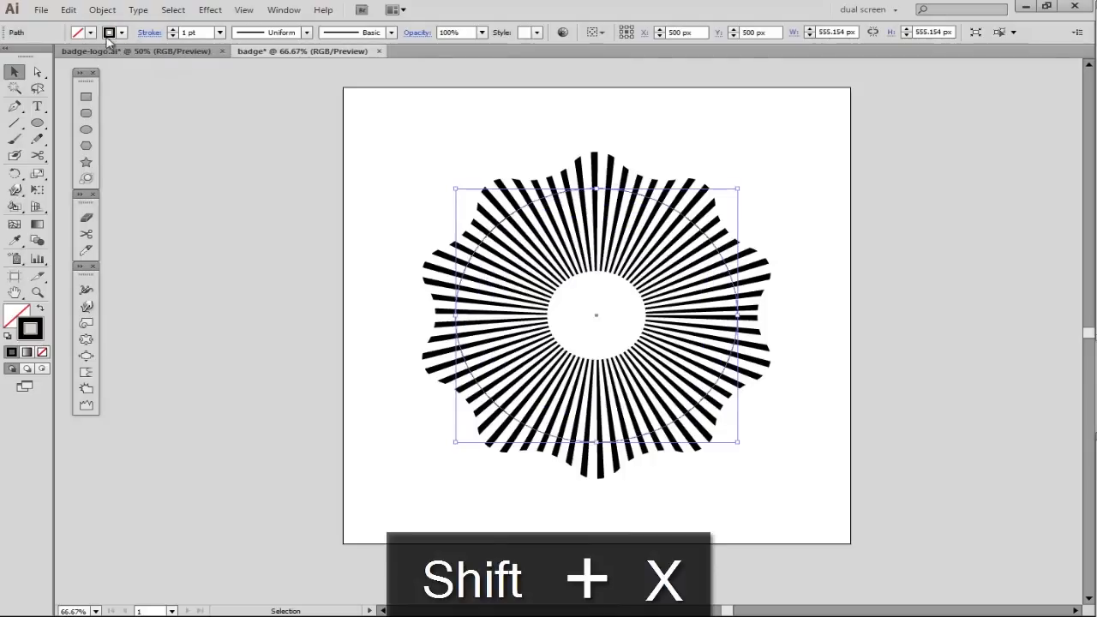
click(90, 32)
click(27, 55)
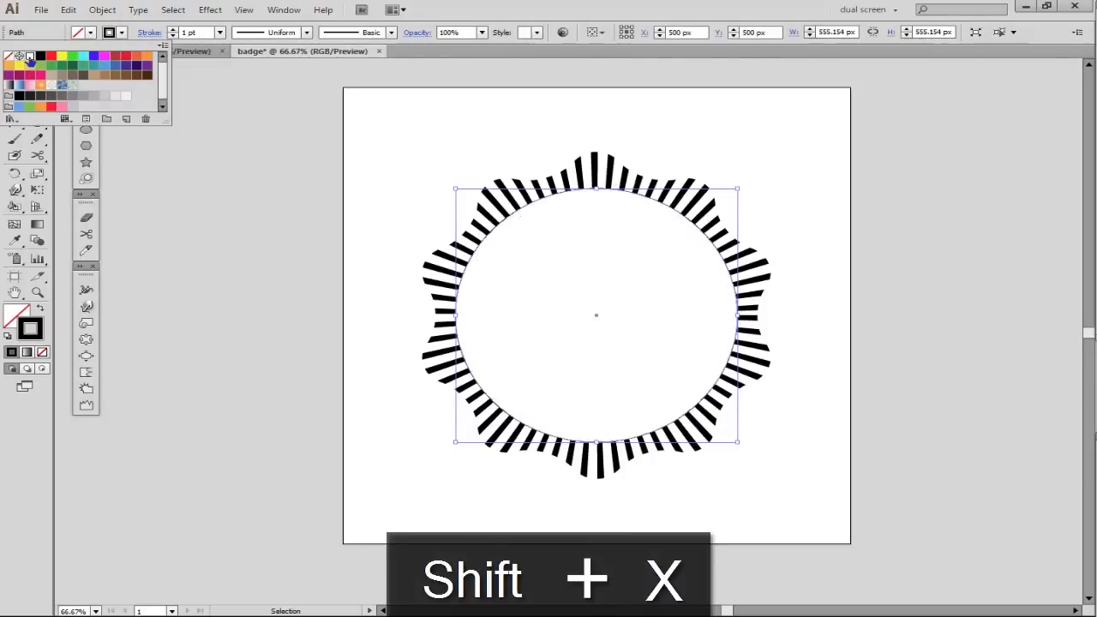
click(220, 32)
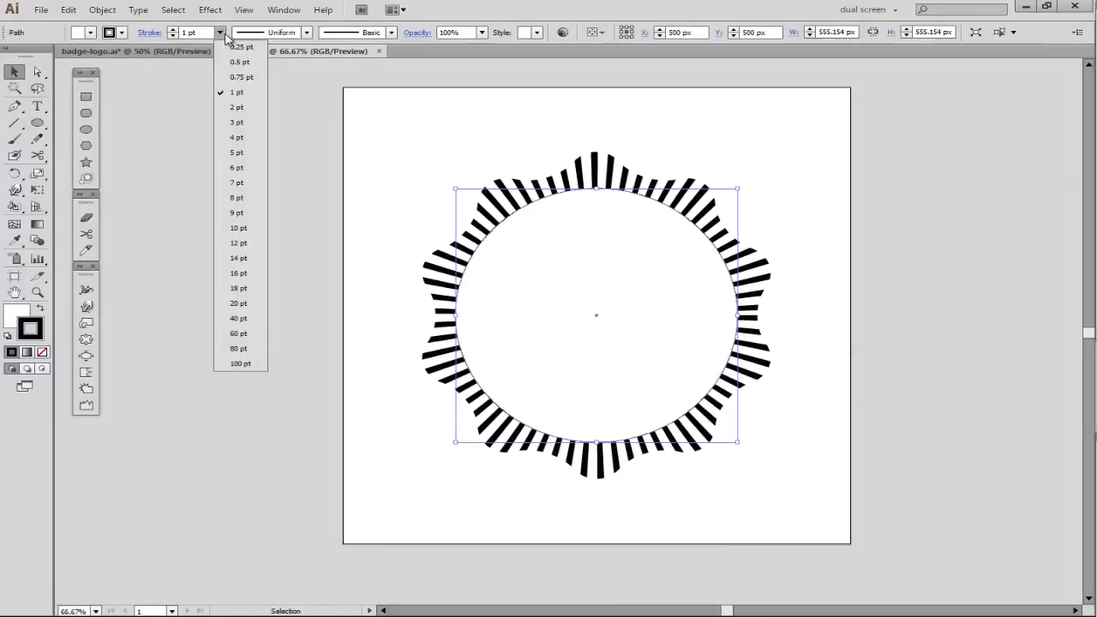
click(240, 319)
click(644, 538)
- Scale the circle down about its center to about 516 px wide
click(735, 354)
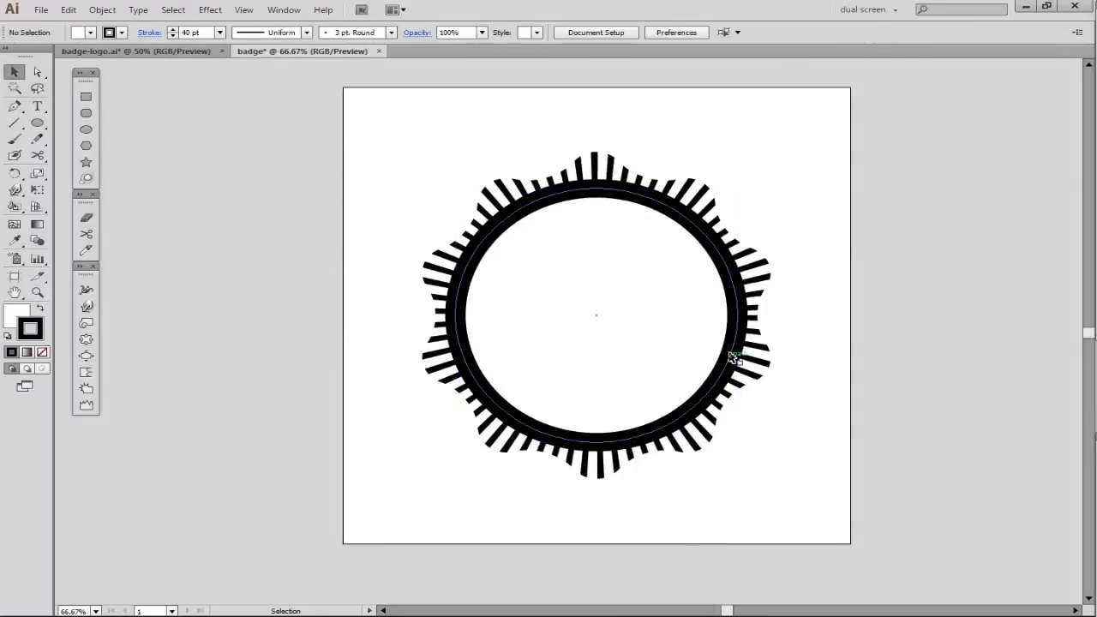
drag(738, 189, 729, 196)
click(868, 247)
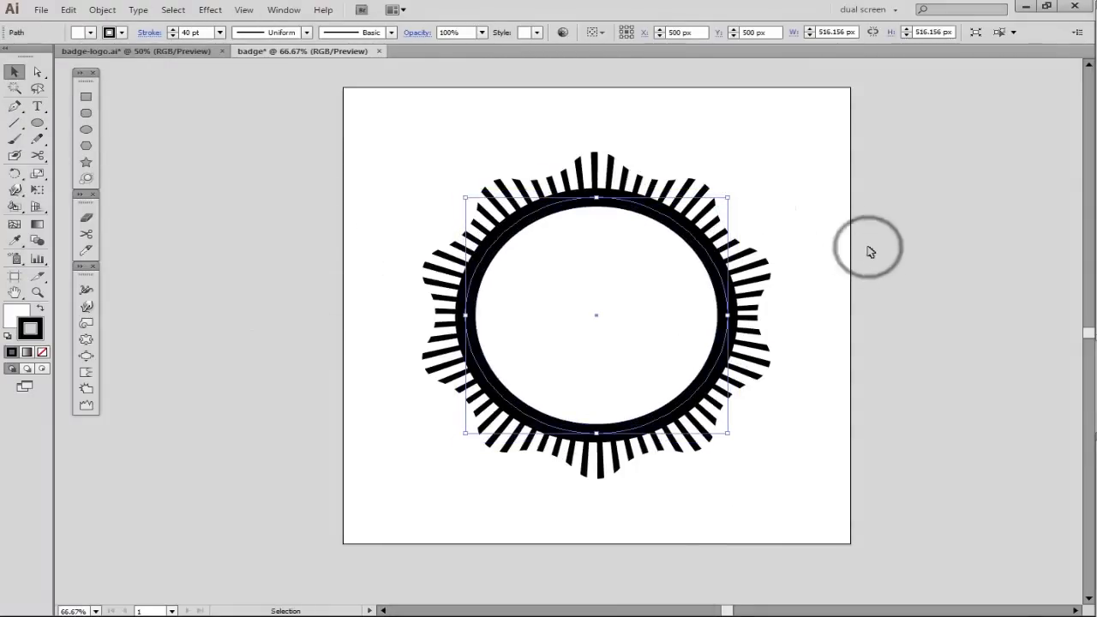
- Copy the circle, paste it in front, and scale the copy down about its center to about 324 px
click(692, 229)
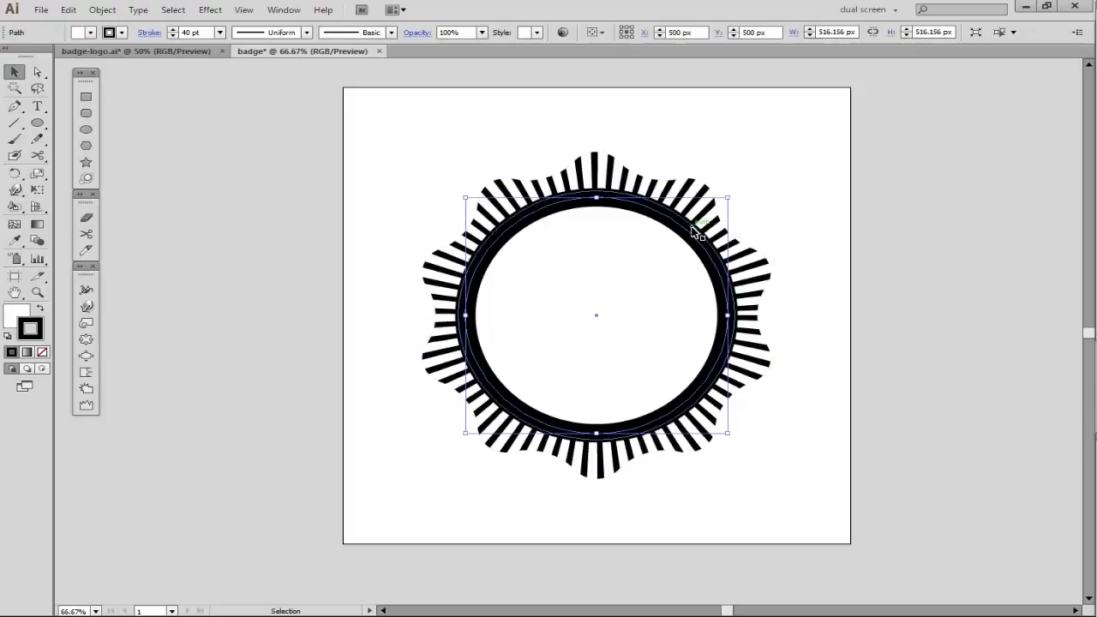
key(ctrl+c)
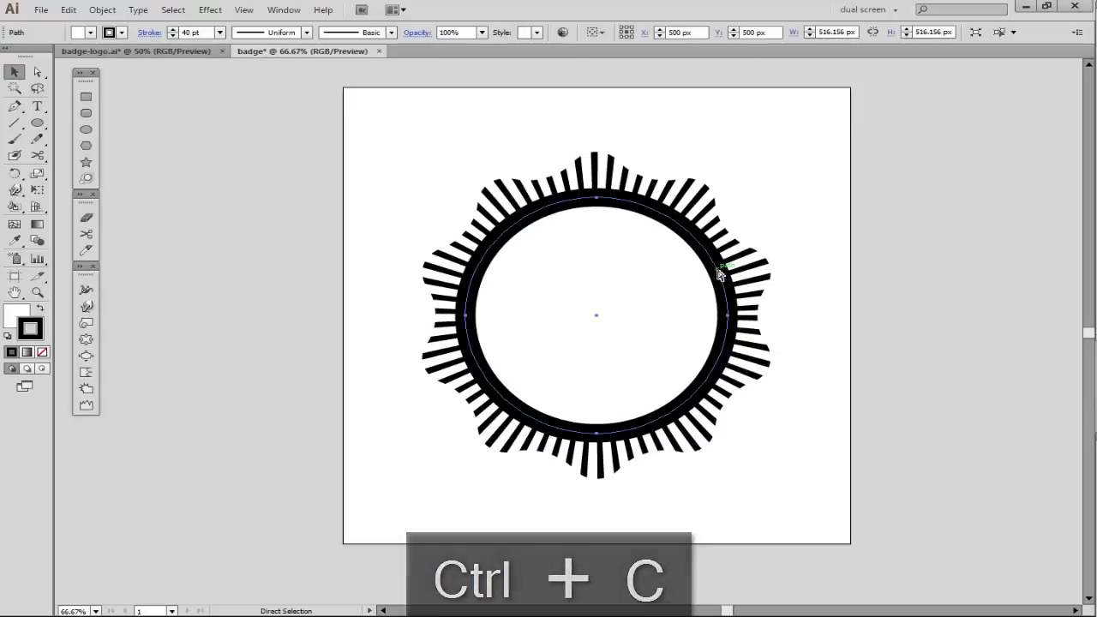
key(ctrl+f)
drag(729, 193, 678, 241)
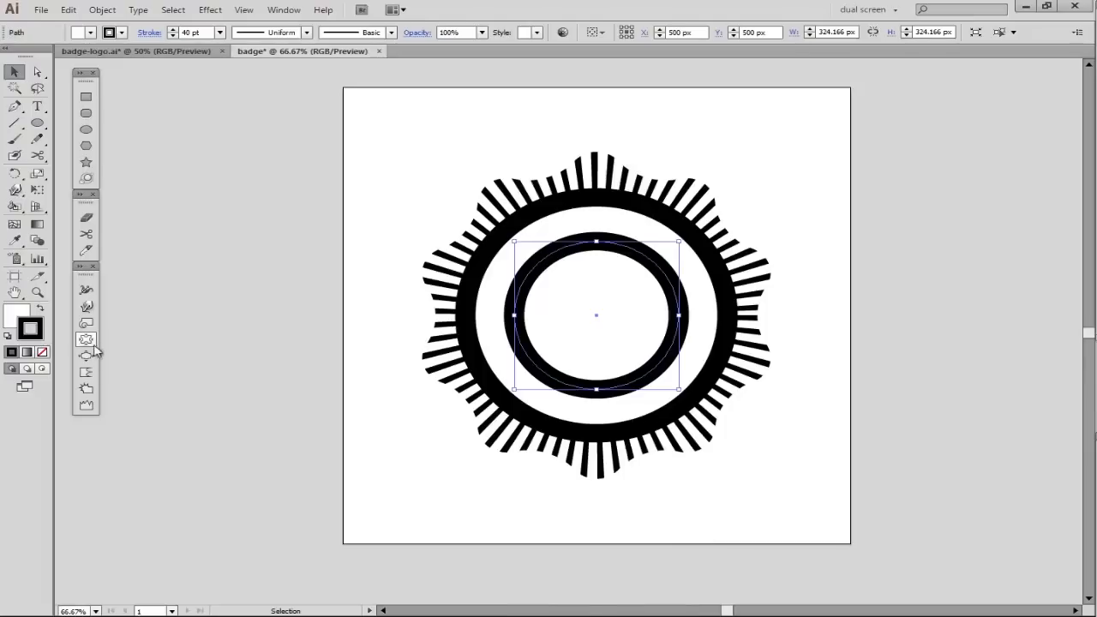
- Remove the inner circle's fill and stroke and enlarge it about its center to about 356 px
key(slash)
key(x)
key(slash)
click(588, 247)
click(589, 244)
drag(681, 246, 696, 233)
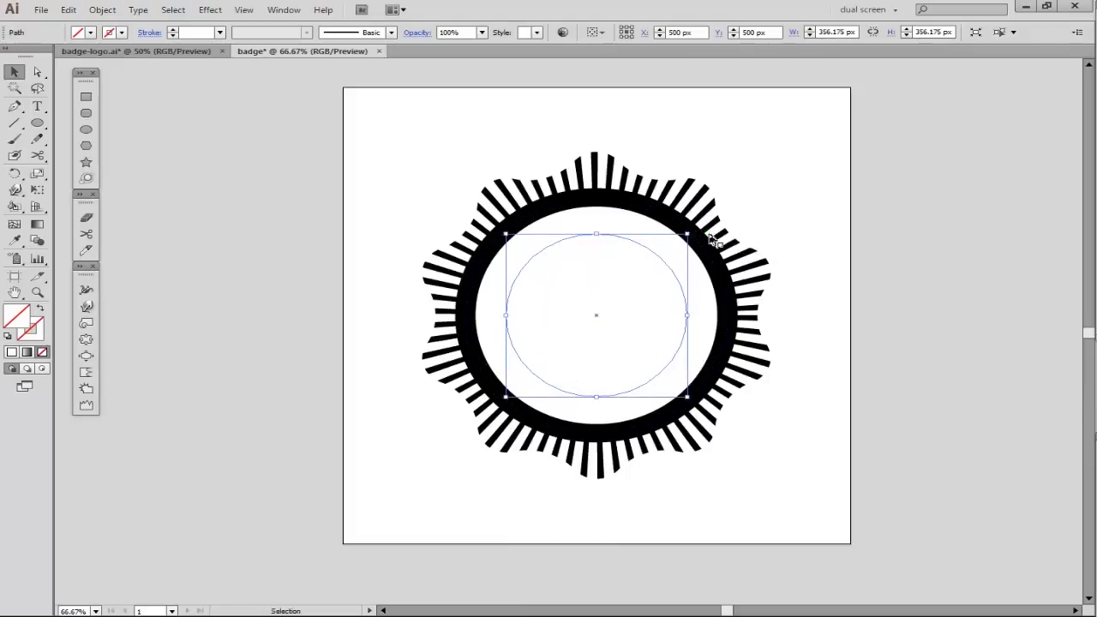
- Start text on the inner circle's path with the League Gothic font at 36 pt
drag(37, 106, 74, 140)
click(572, 237)
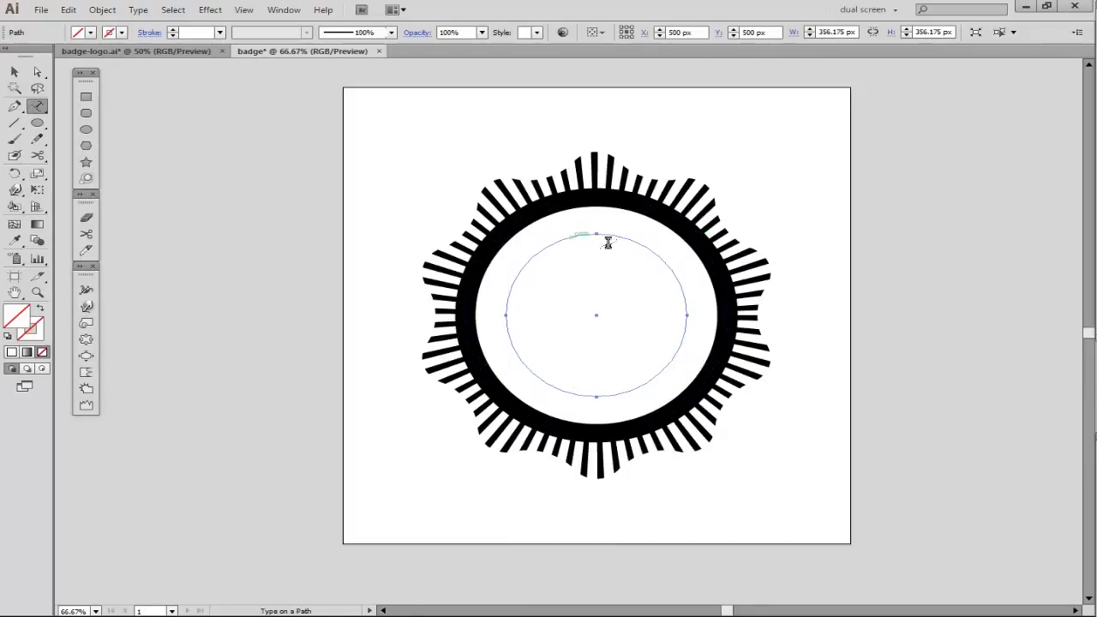
click(551, 33)
text(League Gothic)
key(Return)
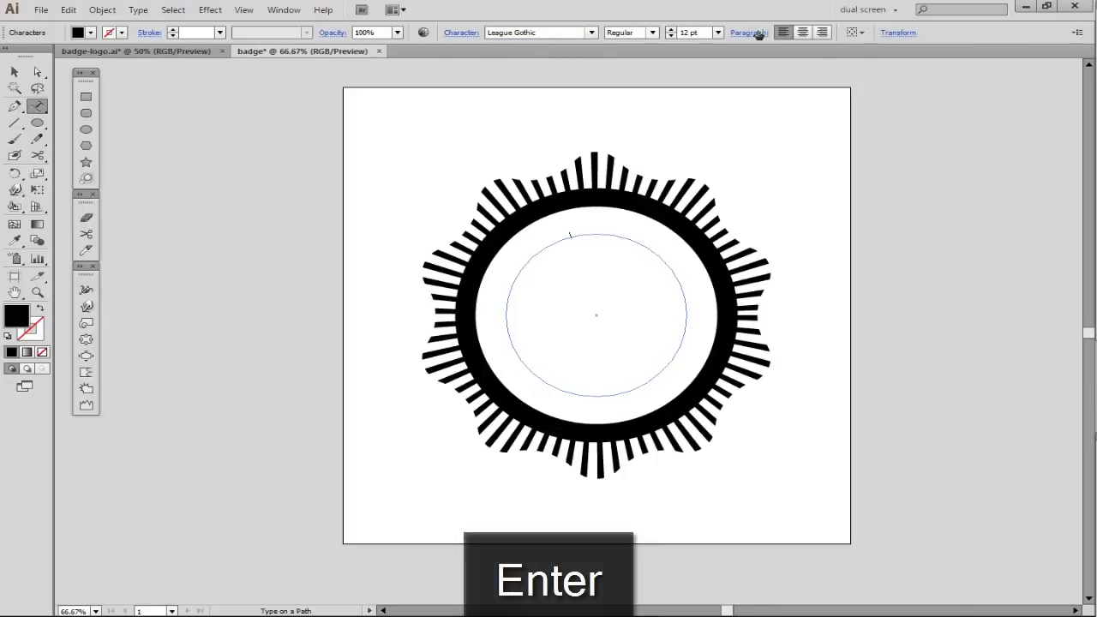
click(718, 33)
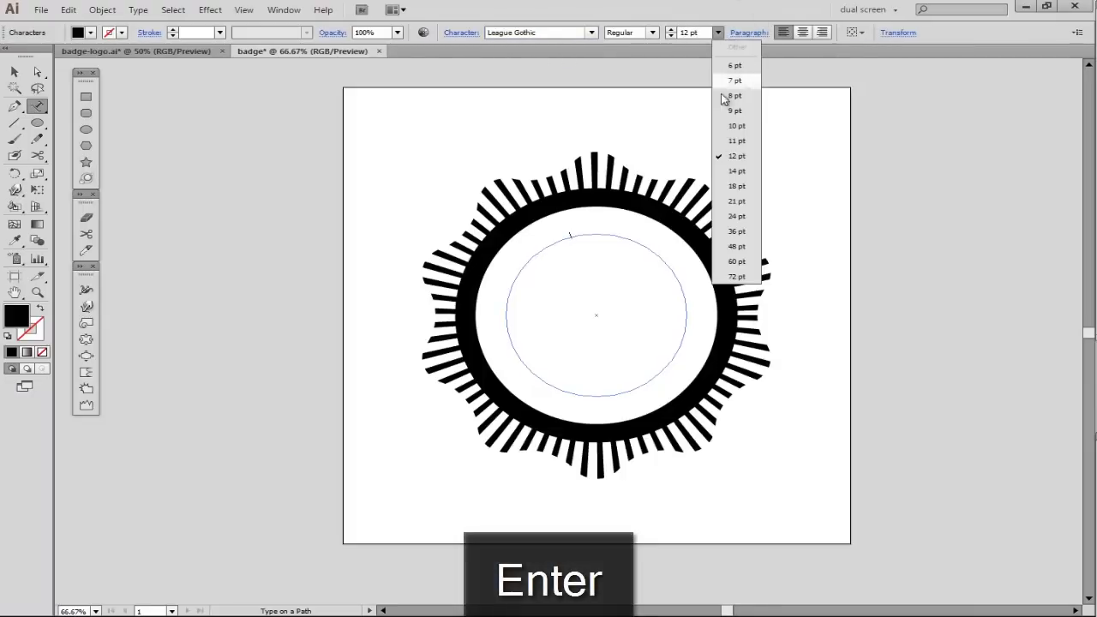
click(737, 233)
- Enter "tagalog screencast" along the inner circle and format it in all caps
click(553, 218)
text(tagalog screencast)
key(ctrl+a)
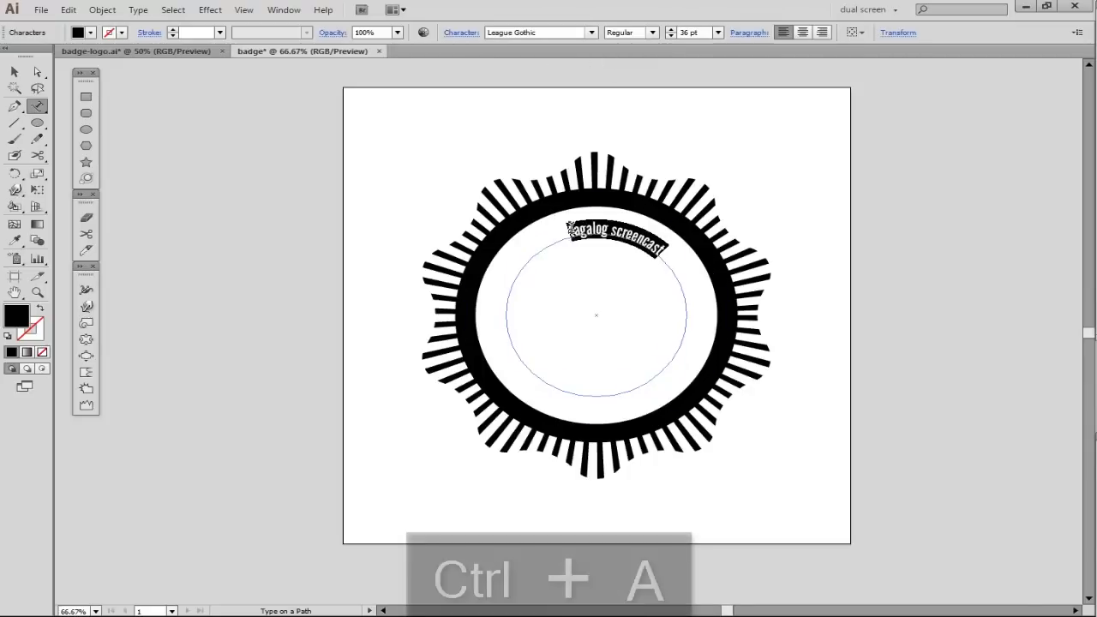
click(463, 36)
click(317, 174)
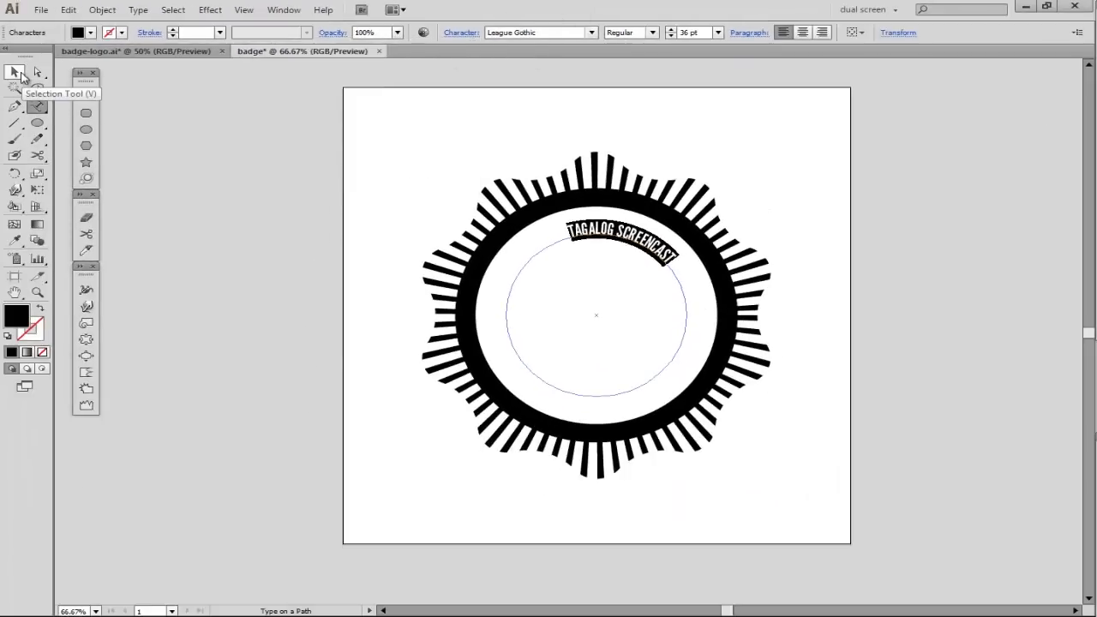
- Shift the curved TAGALOG SCREENCAST text toward the circle's top center and set its font size to 60 pt
click(14, 72)
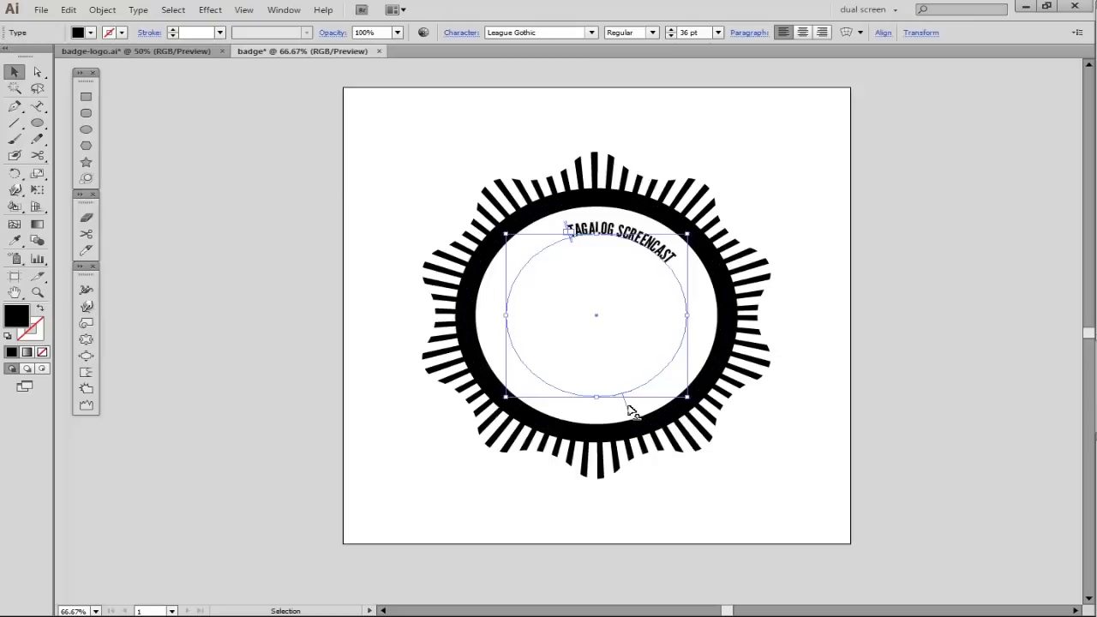
drag(630, 410, 666, 404)
double_click(601, 234)
key(ctrl+a)
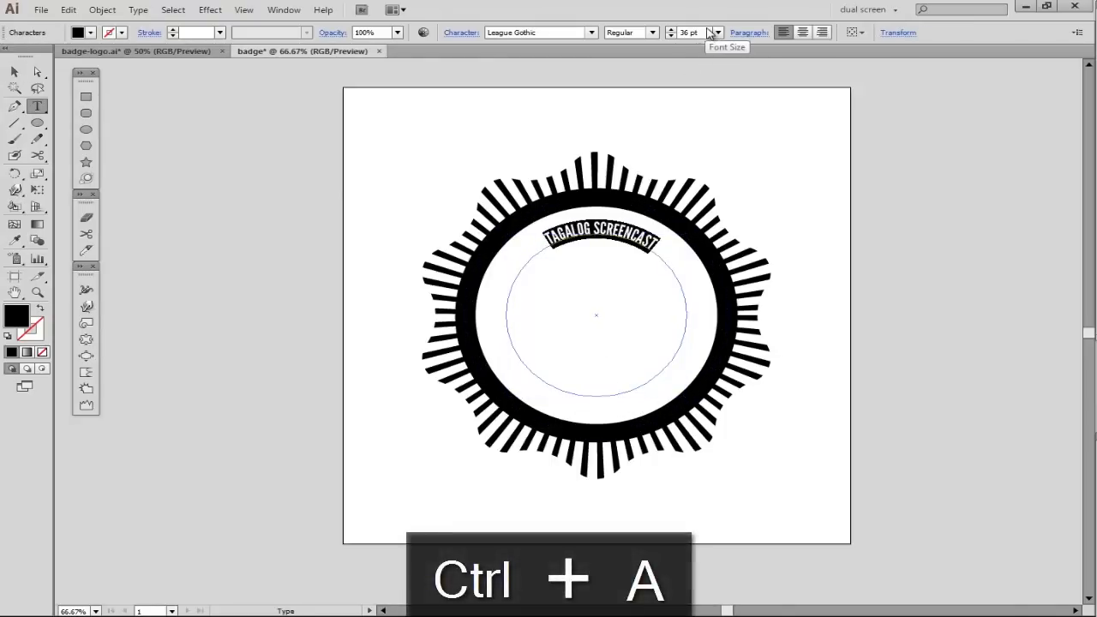
shift+click(671, 30)
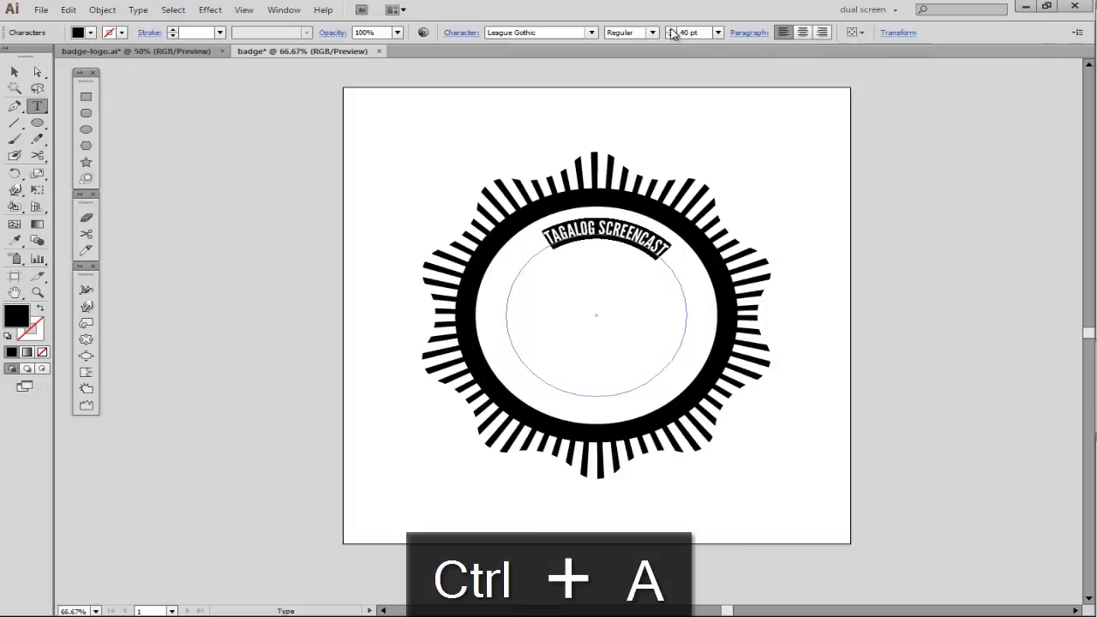
shift+click(671, 30)
shift+click(671, 30)
shift+click(671, 30)
shift+click(671, 36)
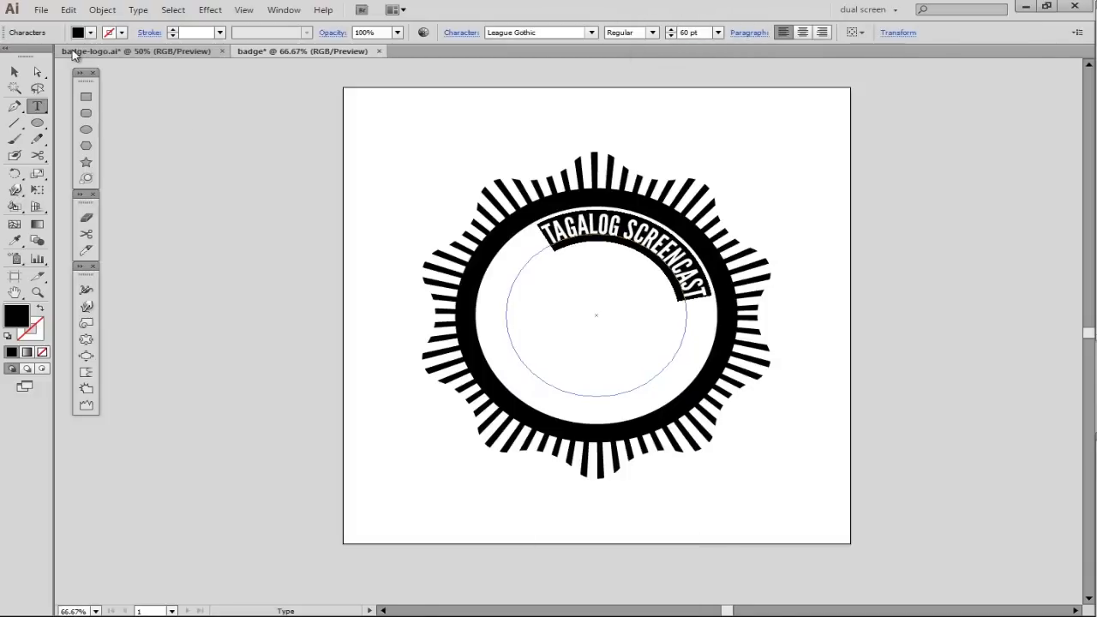
- Slide the enlarged TAGALOG SCREENCAST text along its path so it is centered at the top of the ring
key(ctrl+Return)
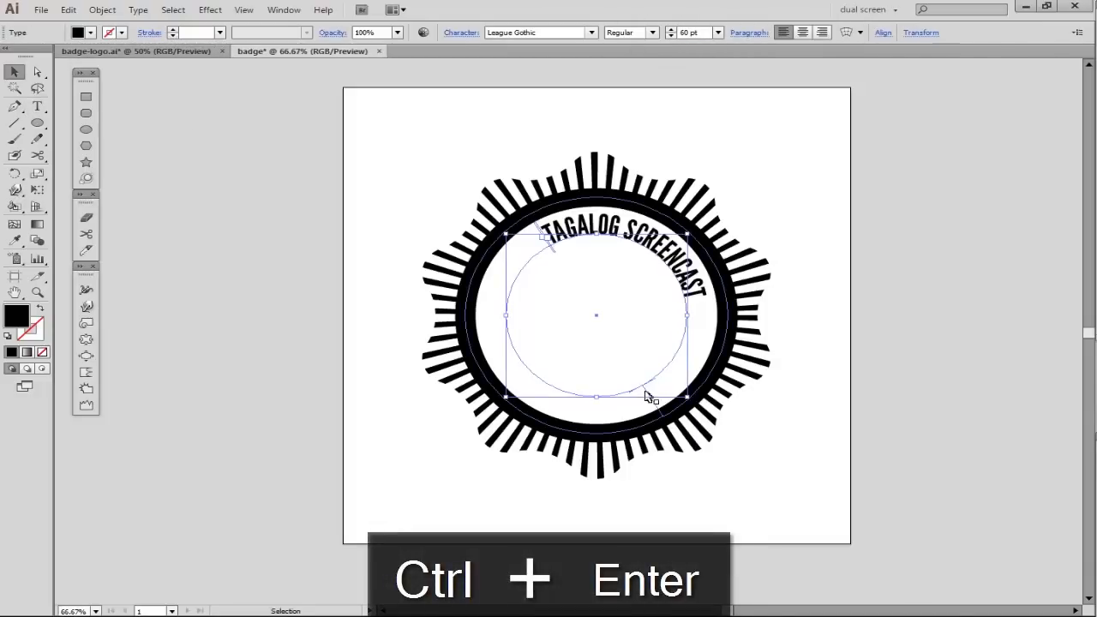
key(v)
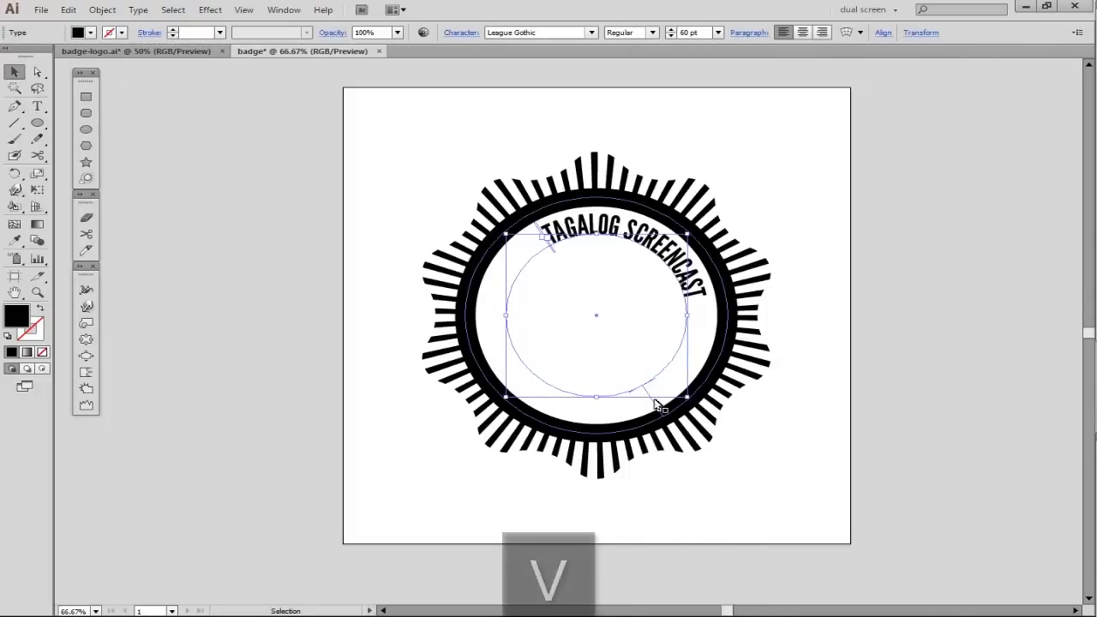
drag(658, 408, 708, 385)
click(619, 300)
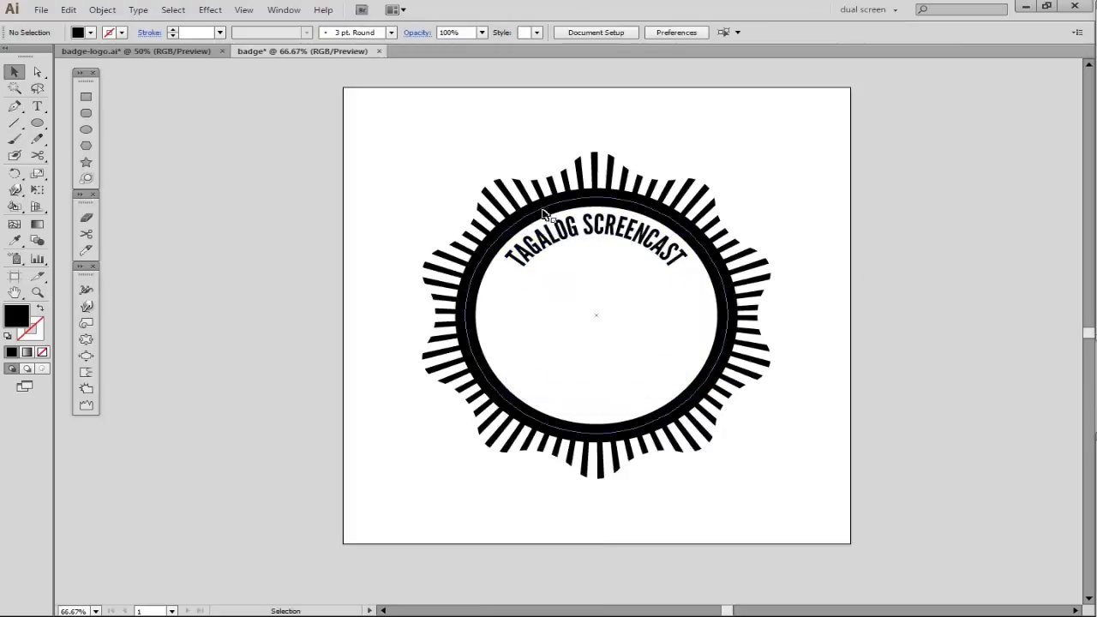
- Copy the TAGALOG SCREENCAST path text, paste it in front, and lock the pasted copy
click(602, 226)
key(a)
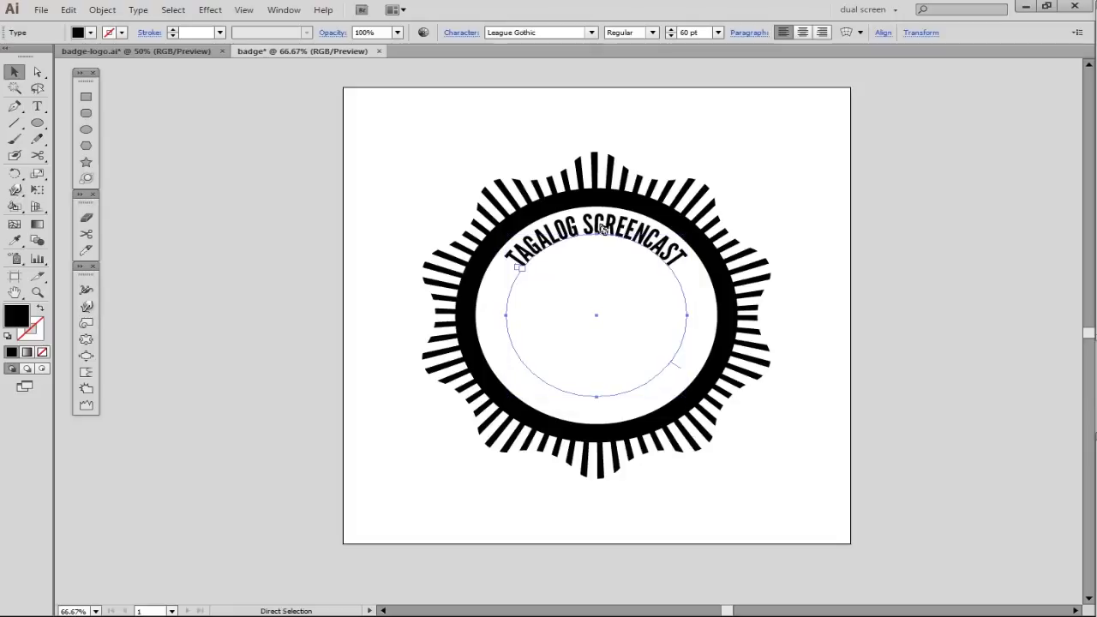
key(ctrl+c)
key(ctrl+f)
key(v)
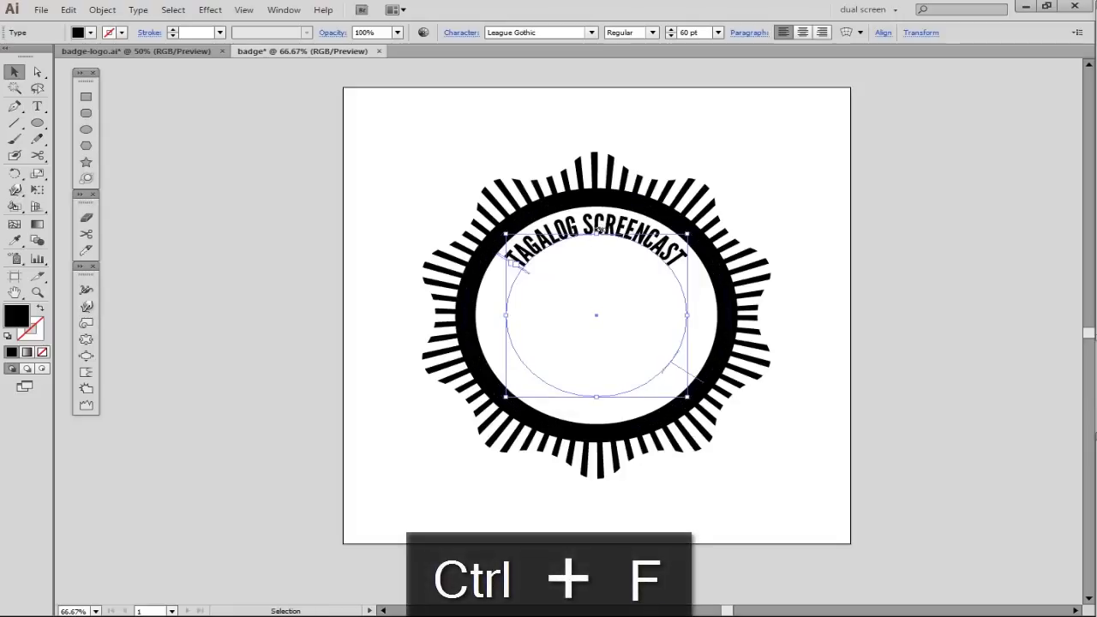
key(ctrl+2)
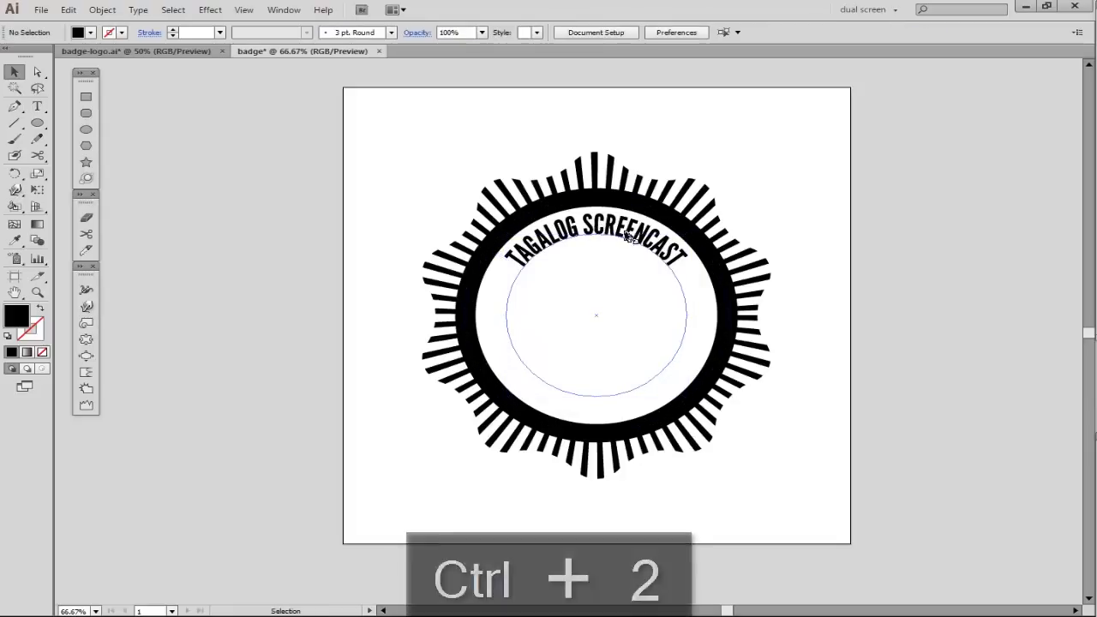
- Replace the wording of the unlocked path text with "LEARNING IS FUN AND EASY"
double_click(616, 225)
key(ctrl+a)
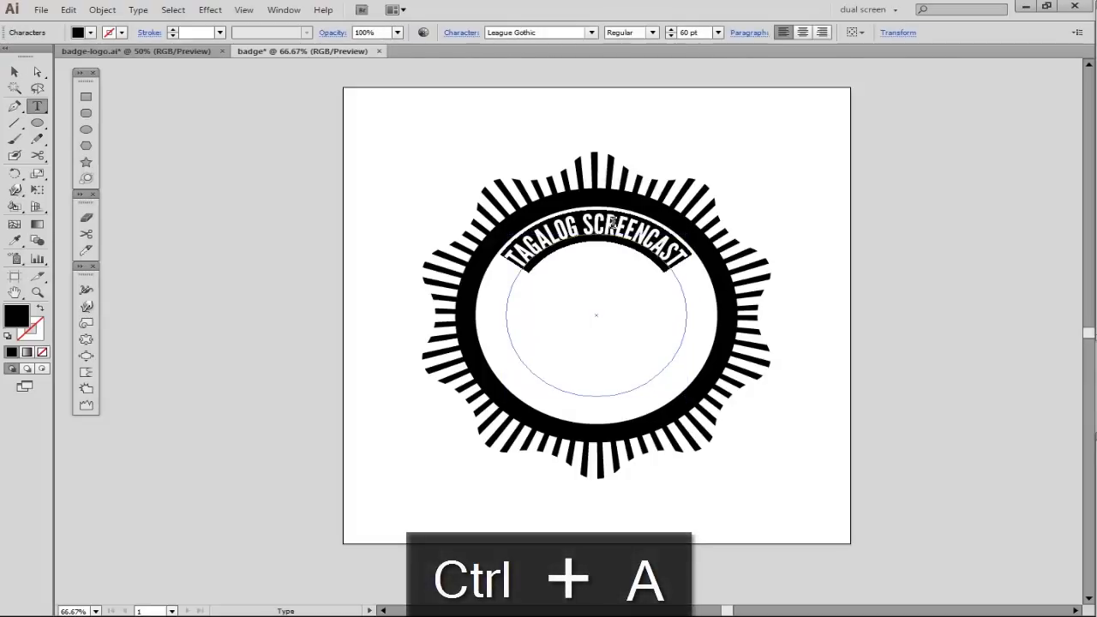
text(LEARNING IS FUN A)
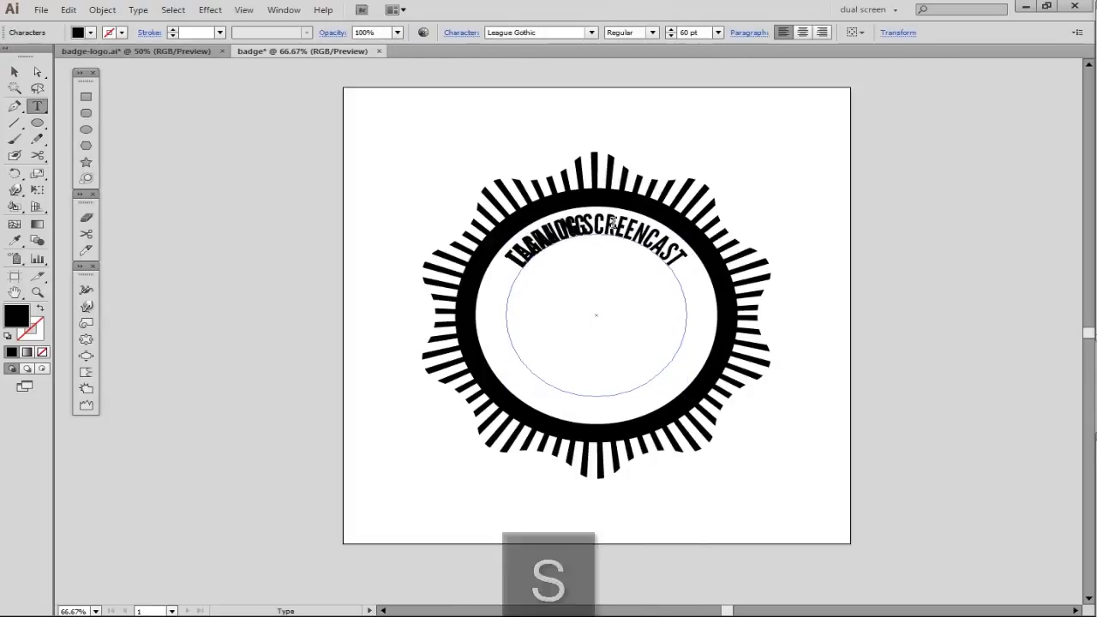
text(ND EASY)
key(ctrl+a)
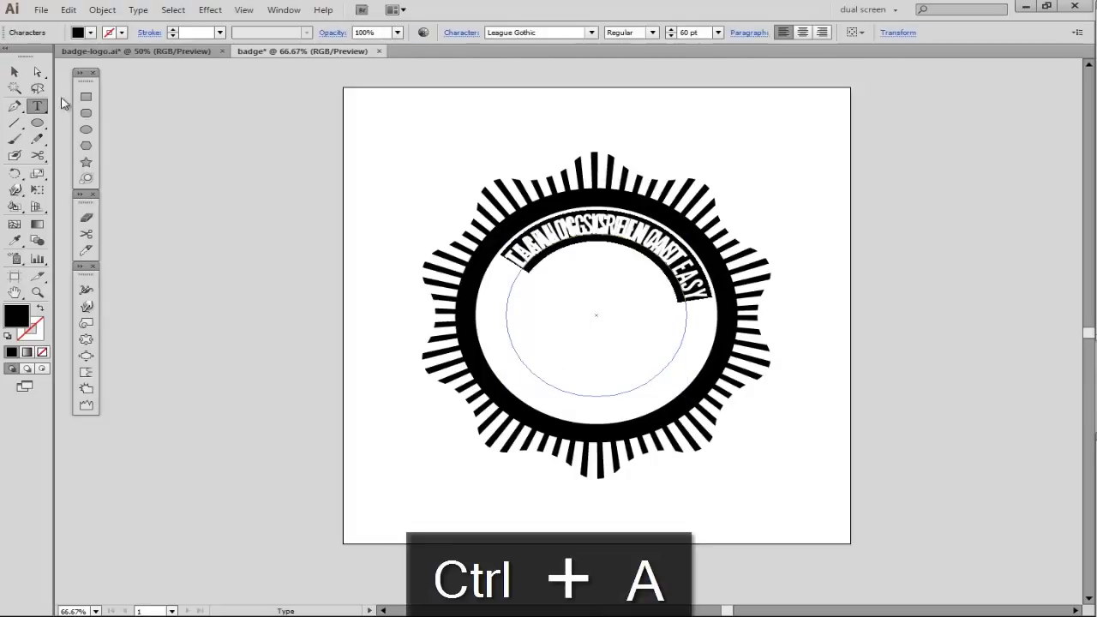
- Enlarge the LEARNING IS FUN AND EASY text circle to about 75 pt type and place the text inside the ring's lower half
click(14, 73)
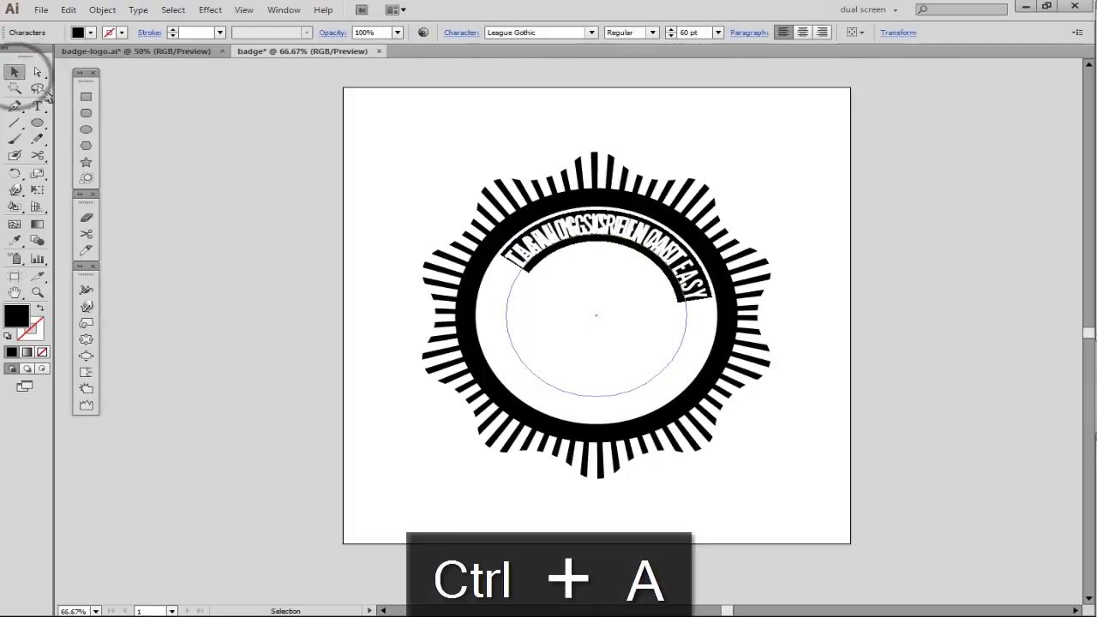
drag(683, 386, 722, 416)
drag(703, 345, 708, 317)
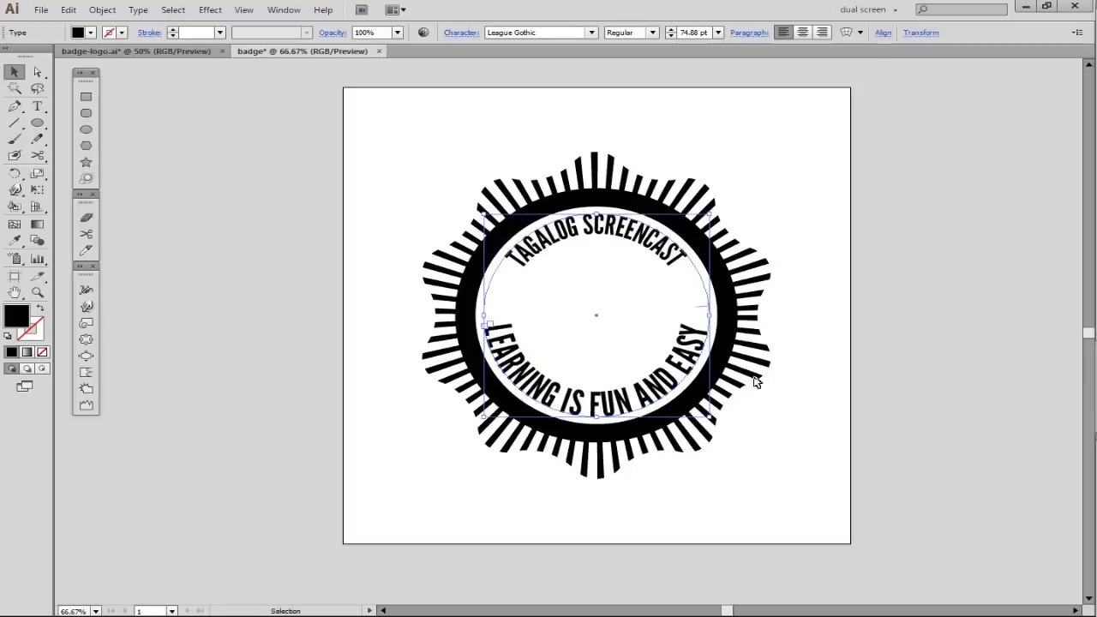
- Draw a vertical bar about 41 px high centered below the TAGALOG SCREENCAST text and narrow it to 3 px wide
key(v)
click(820, 331)
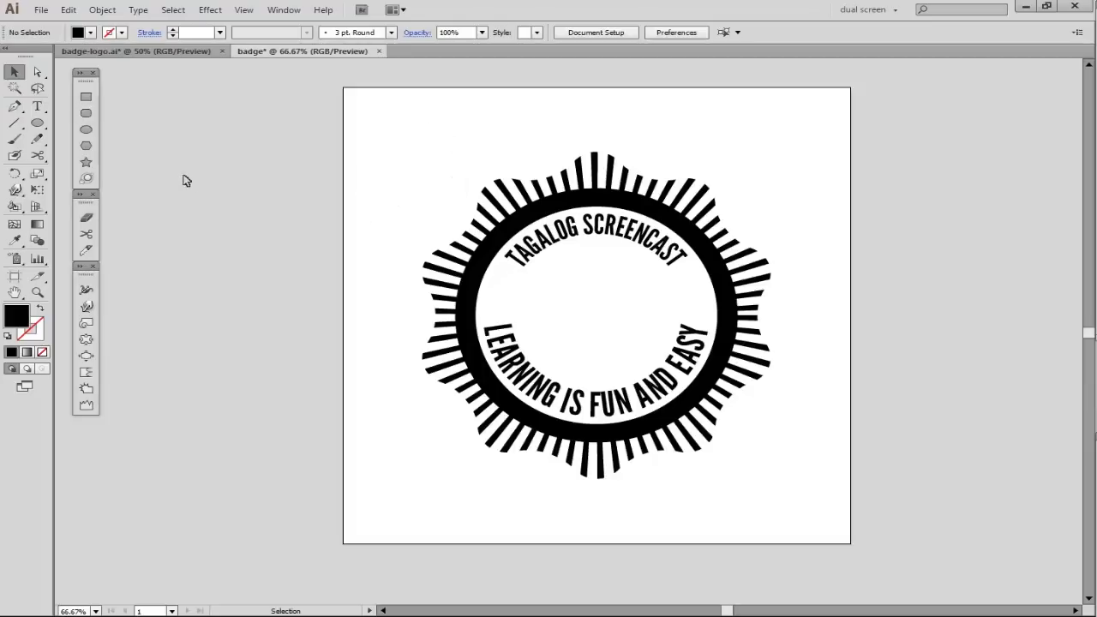
click(86, 96)
drag(597, 271, 598, 251)
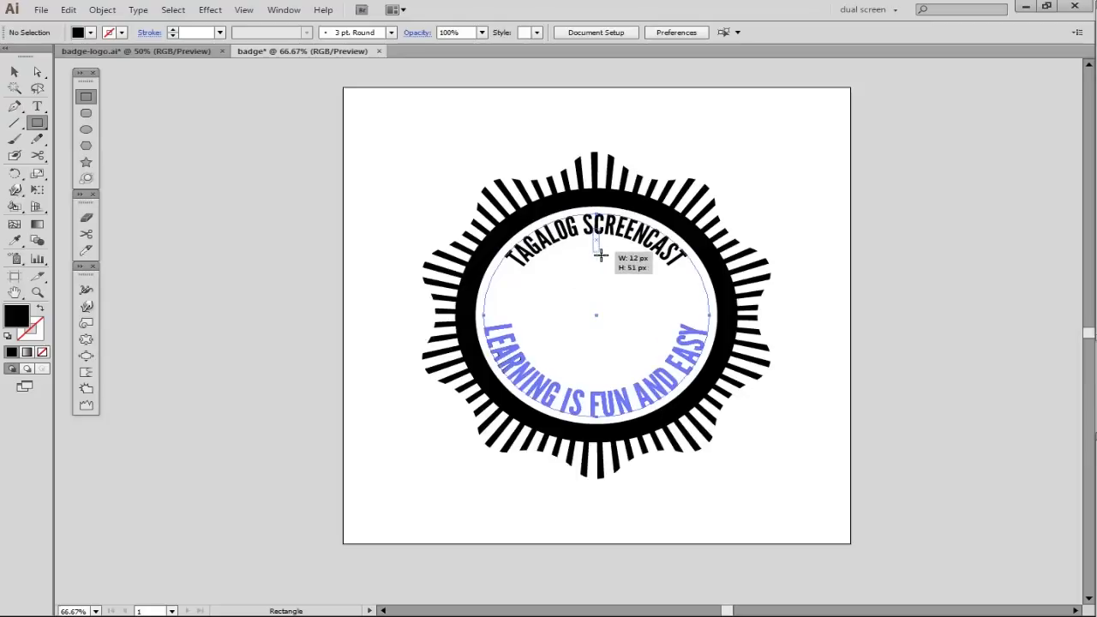
scroll(600, 257, up, 3)
mouse_move(600, 256)
mouse_down()
mouse_move(594, 233)
mouse_move(595, 248)
mouse_up()
key(ctrl+z)
key(v)
drag(668, 287, 679, 222)
scroll(620, 139, up, 2)
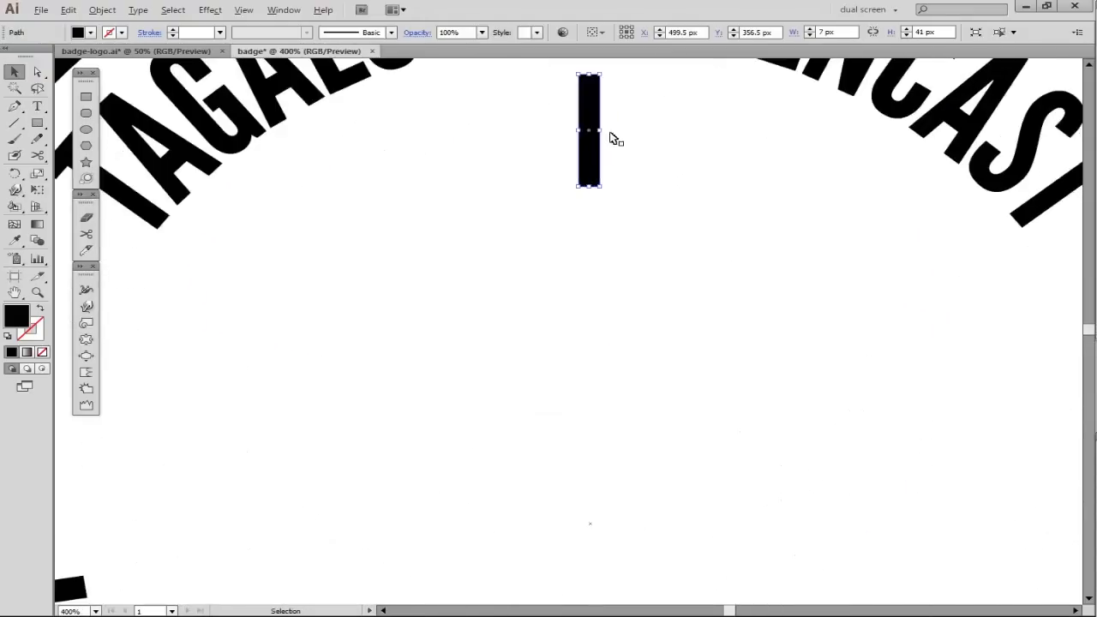
drag(600, 131, 594, 130)
scroll(609, 179, down, 2)
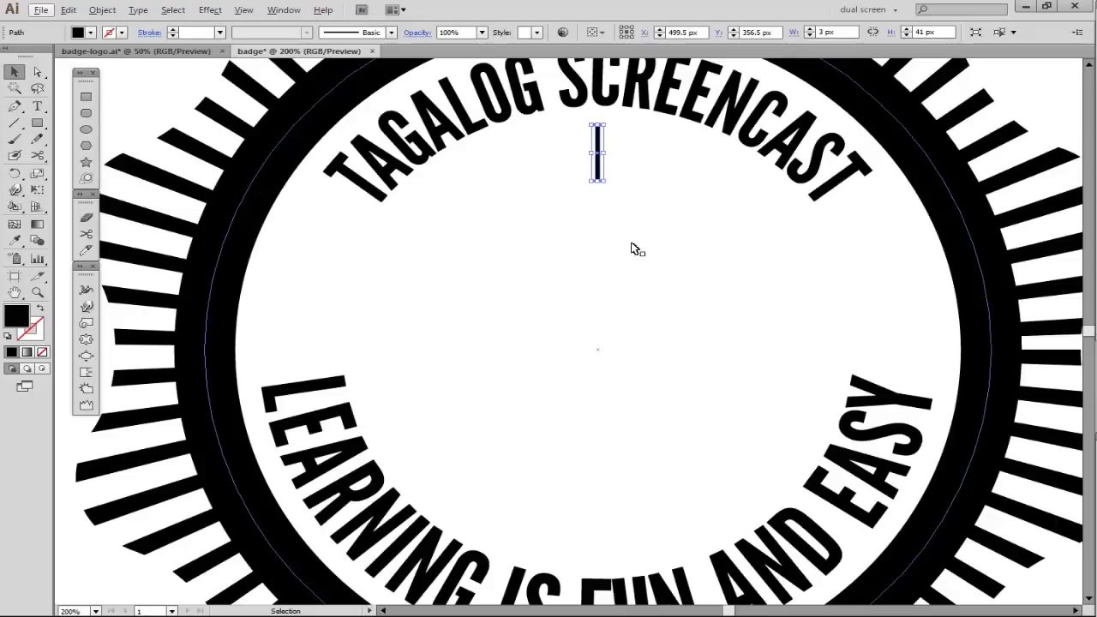
- Copy the thin bar straight down to just above the LEARNING IS FUN AND EASY text and group the two bars
drag(600, 167, 600, 543)
key(space)
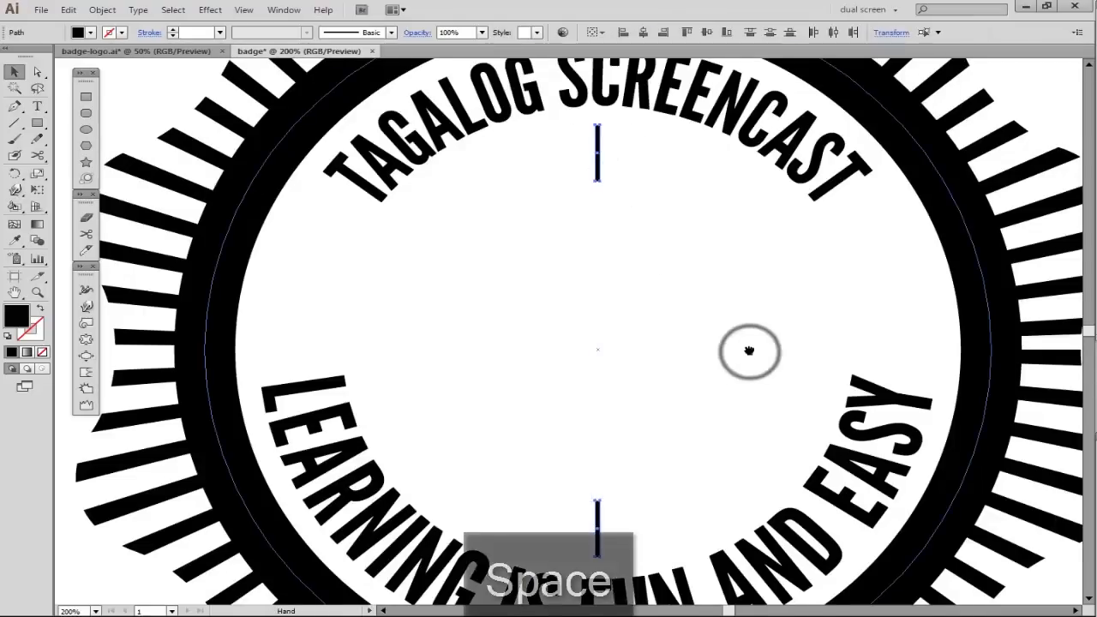
drag(747, 350, 751, 335)
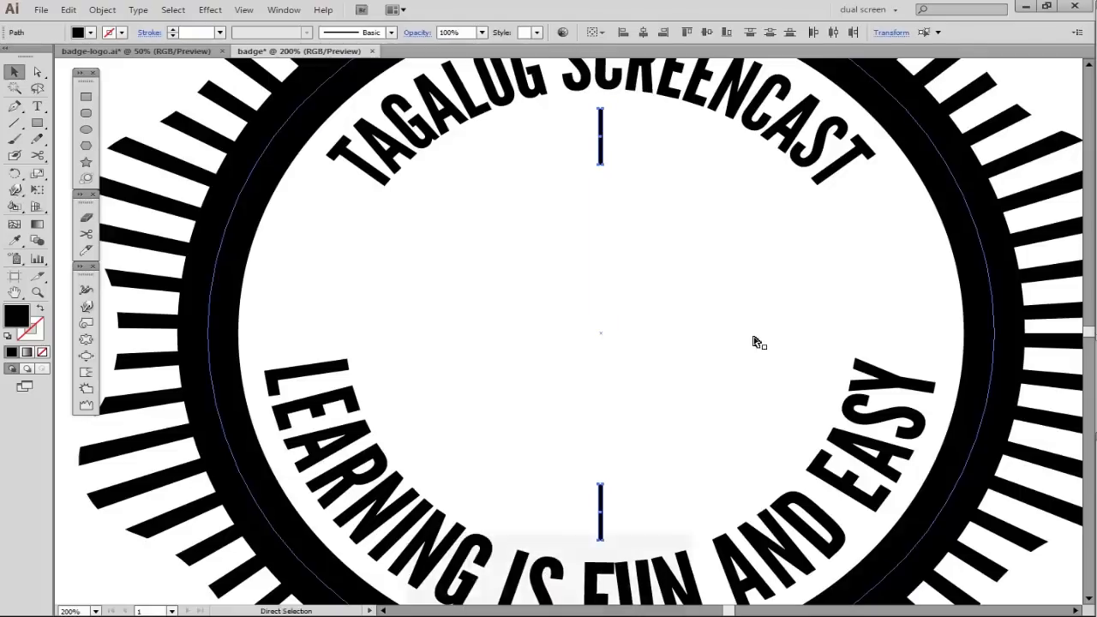
key(ctrl+g)
- Rotate a copy of the grouped bar pair clockwise by about 2.6° around its center
key(r)
drag(602, 122, 614, 131)
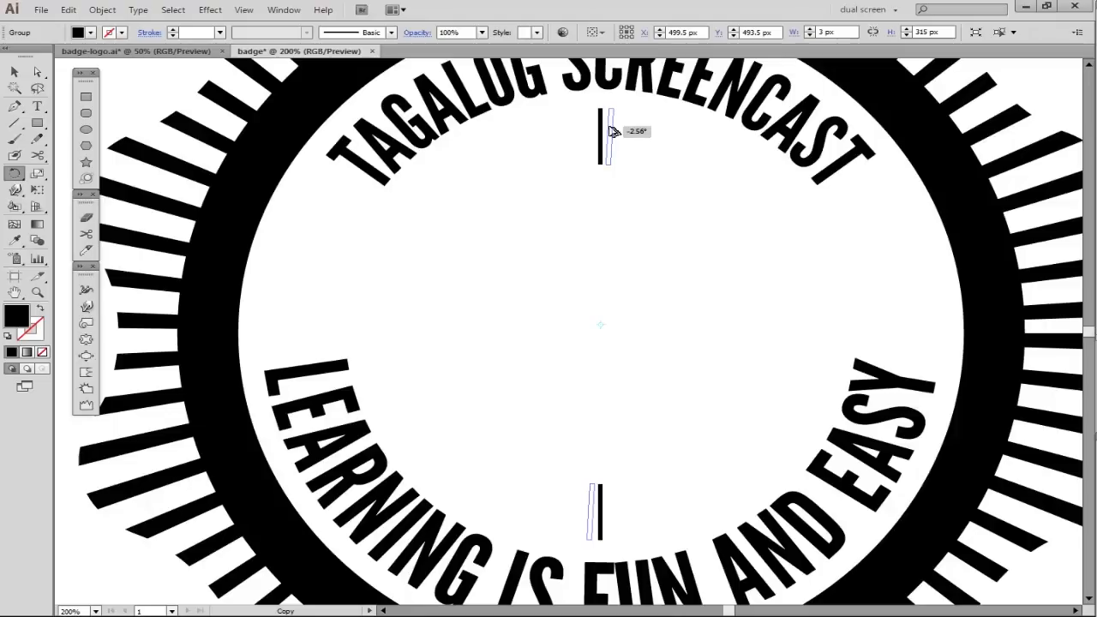
drag(614, 131, 614, 131)
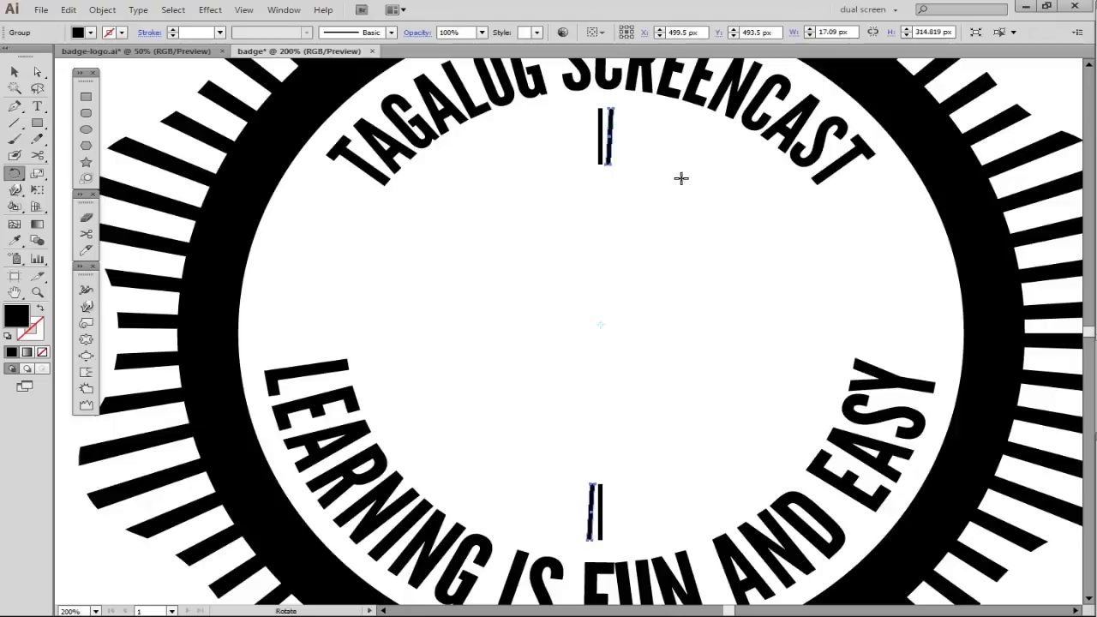
key(v)
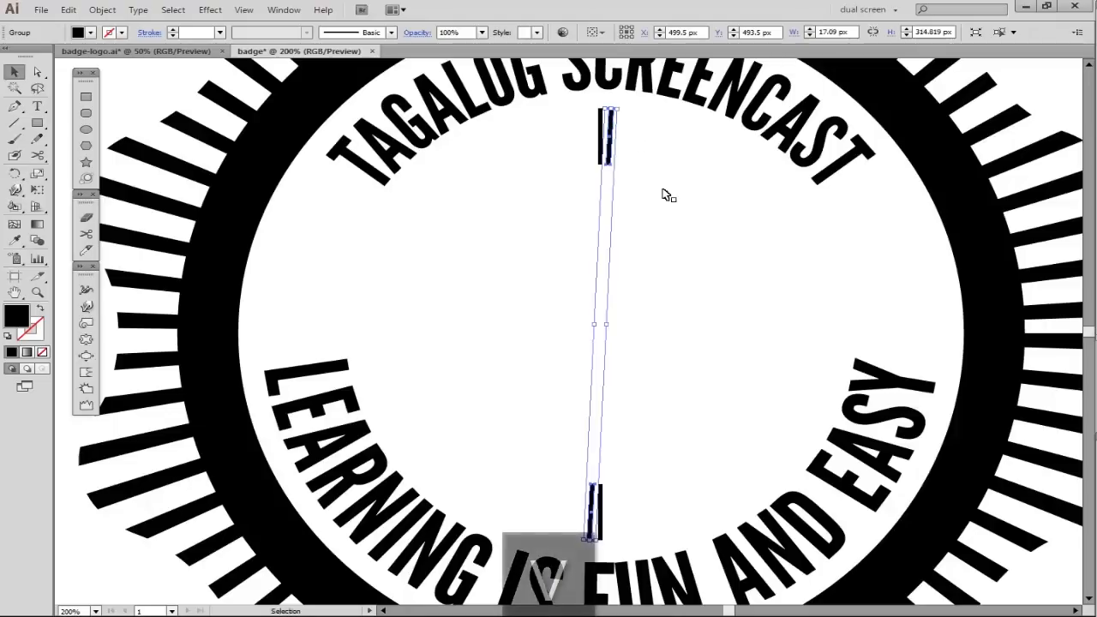
- Repeat the rotated copy of the bar pair until the bars form a complete inner ring
key(ctrl+d)
key(ctrl+d)
key(ctrl+d)
key(ctrl+d)
key(ctrl+d)
key(ctrl+d)
key(ctrl+d)
key(ctrl+d)
key(ctrl+d)
key(ctrl+d)
key(ctrl+d)
key(ctrl+d)
key(ctrl+d)
key(ctrl+d)
key(ctrl+d)
key(ctrl+d)
key(ctrl+d)
key(ctrl+d)
key(ctrl+d)
key(ctrl+d)
key(ctrl+d)
key(ctrl+d)
key(ctrl+d)
key(ctrl+d)
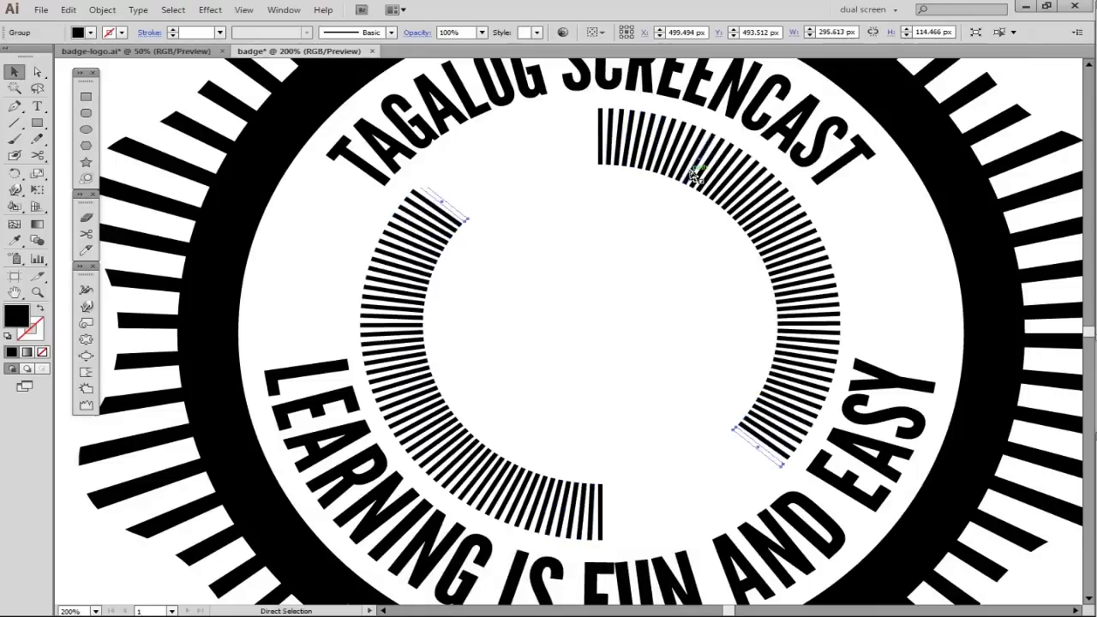
key(ctrl+d)
key(ctrl+d)
key(ctrl+d)
key(ctrl+d)
key(ctrl+d)
- Select all the bars of the inner ring with the Lasso tool and group them
key(v)
click(744, 210)
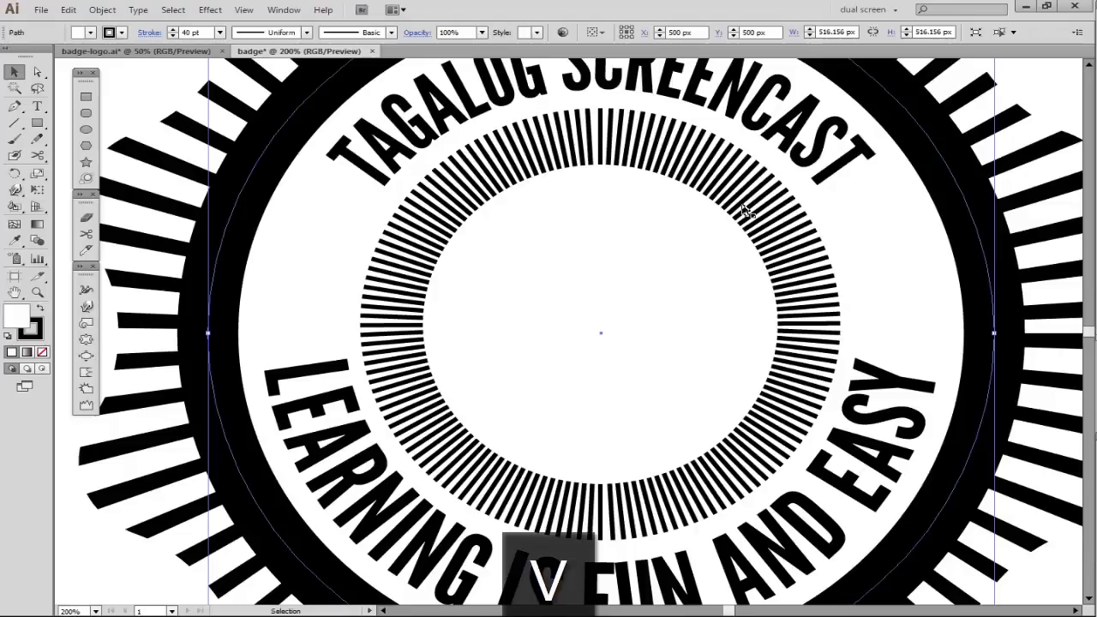
click(662, 158)
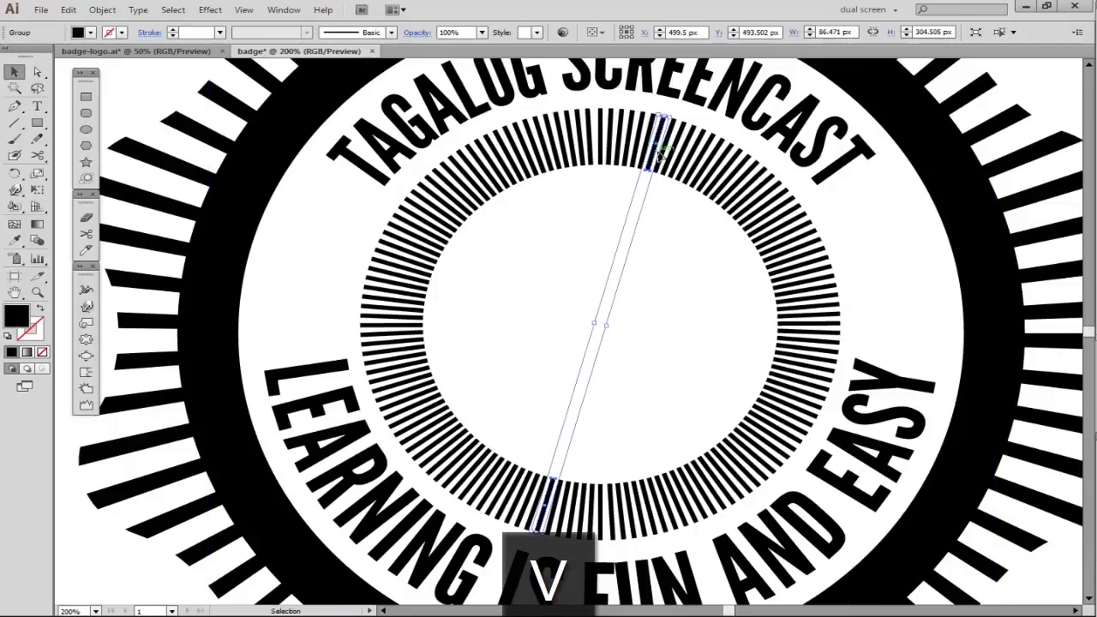
shift+click(585, 148)
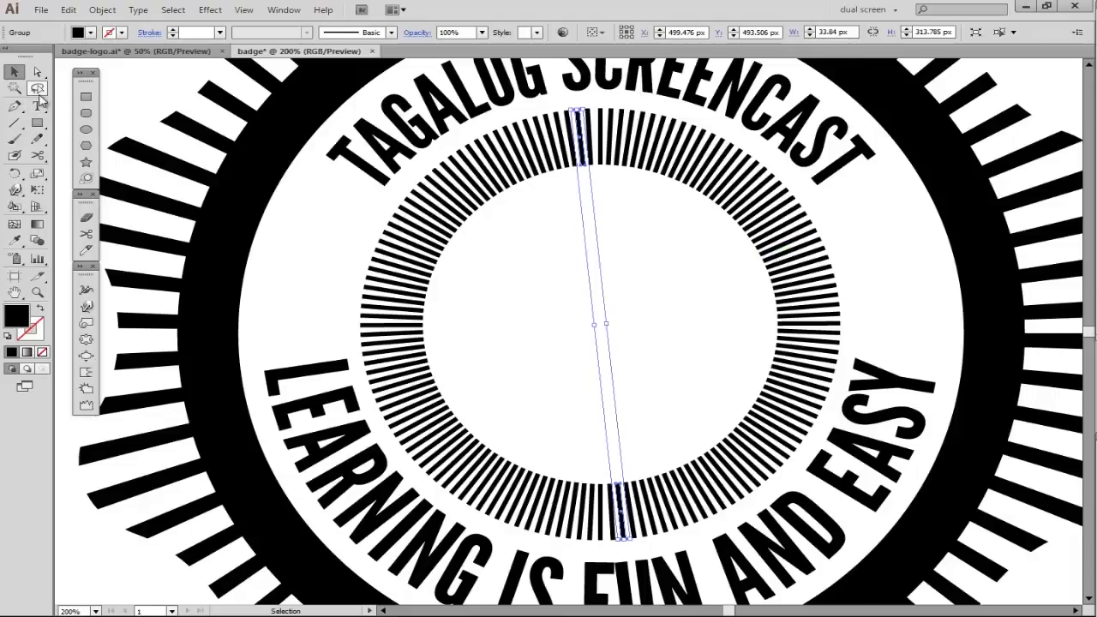
click(38, 89)
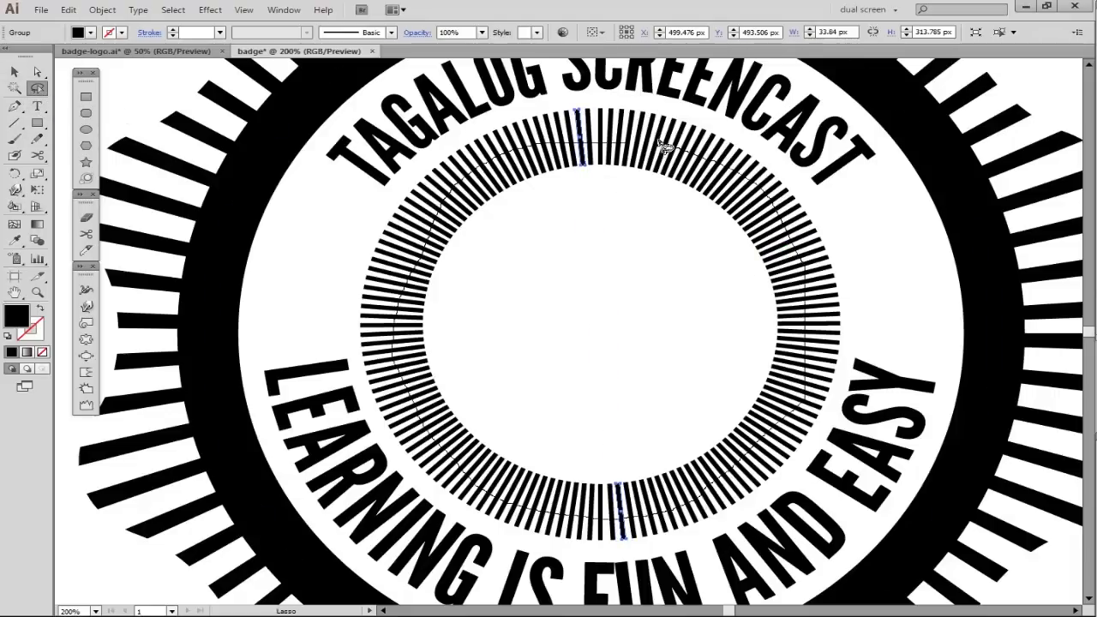
drag(632, 148, 637, 197)
scroll(579, 216, down, 1)
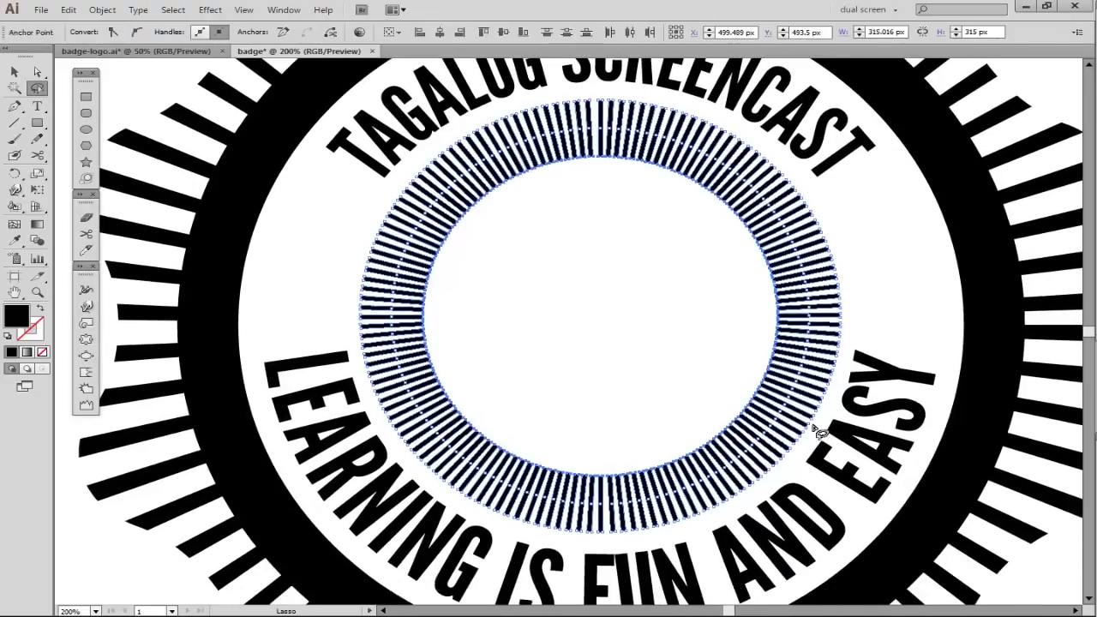
key(ctrl+g)
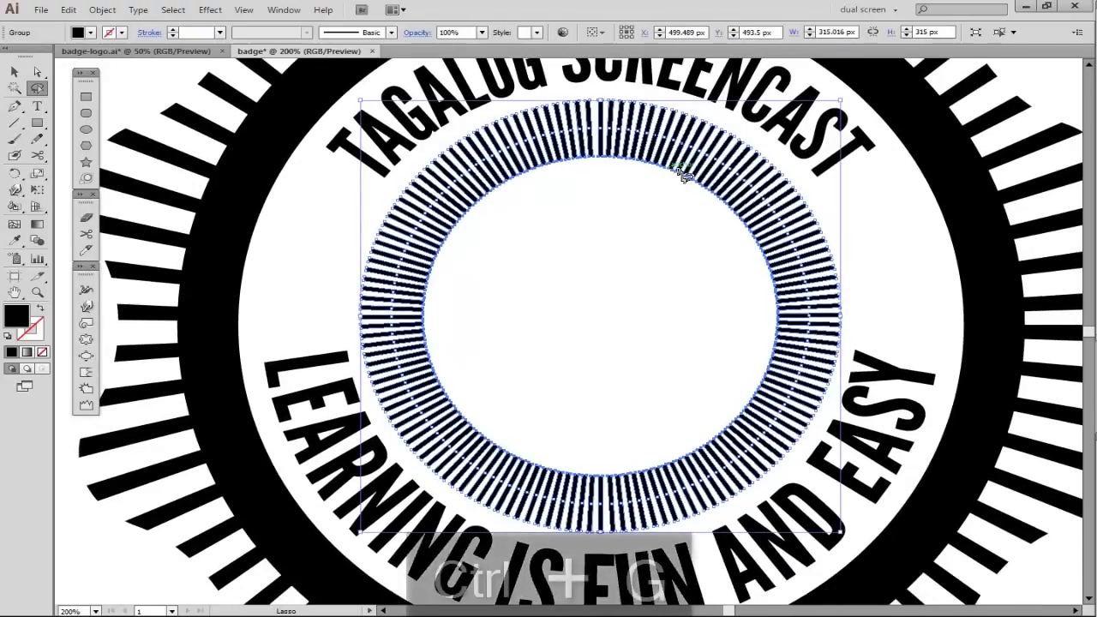
- Isolate the inner ring group and delete its bars on both sides, leaving an arc at the top and bottom
key(v)
double_click(632, 140)
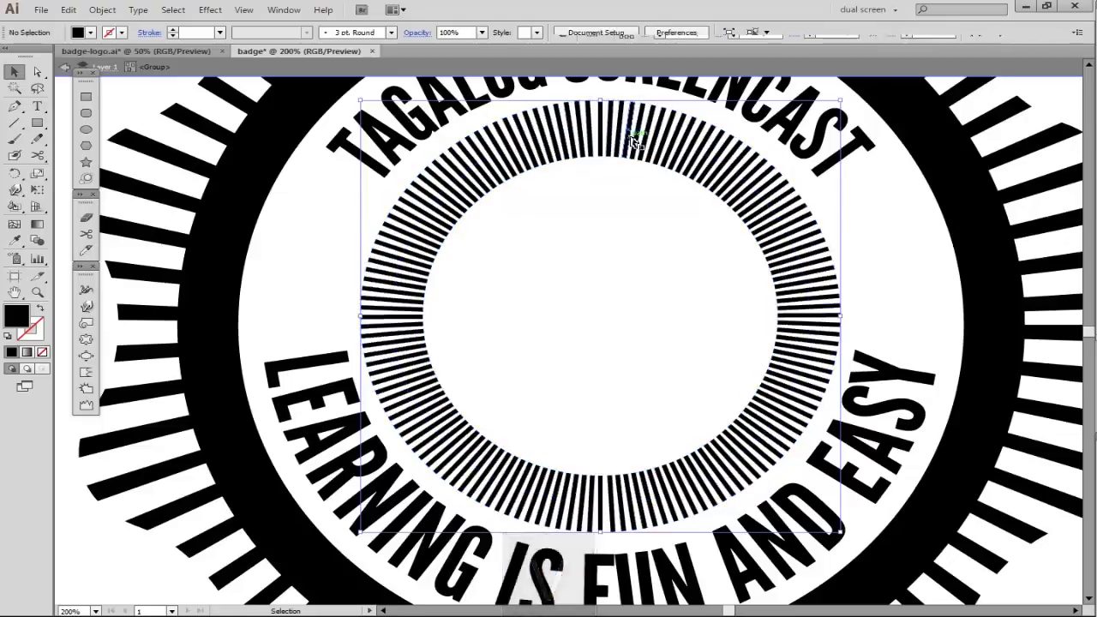
drag(293, 261, 894, 342)
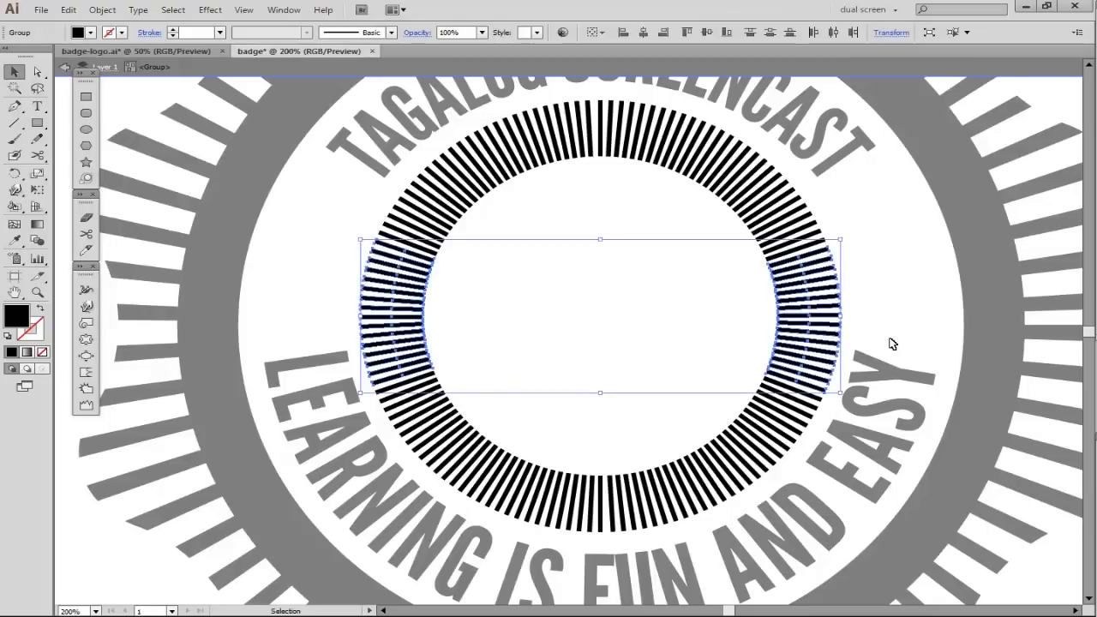
key(Delete)
click(879, 288)
click(878, 289)
scroll(818, 298, down, 1)
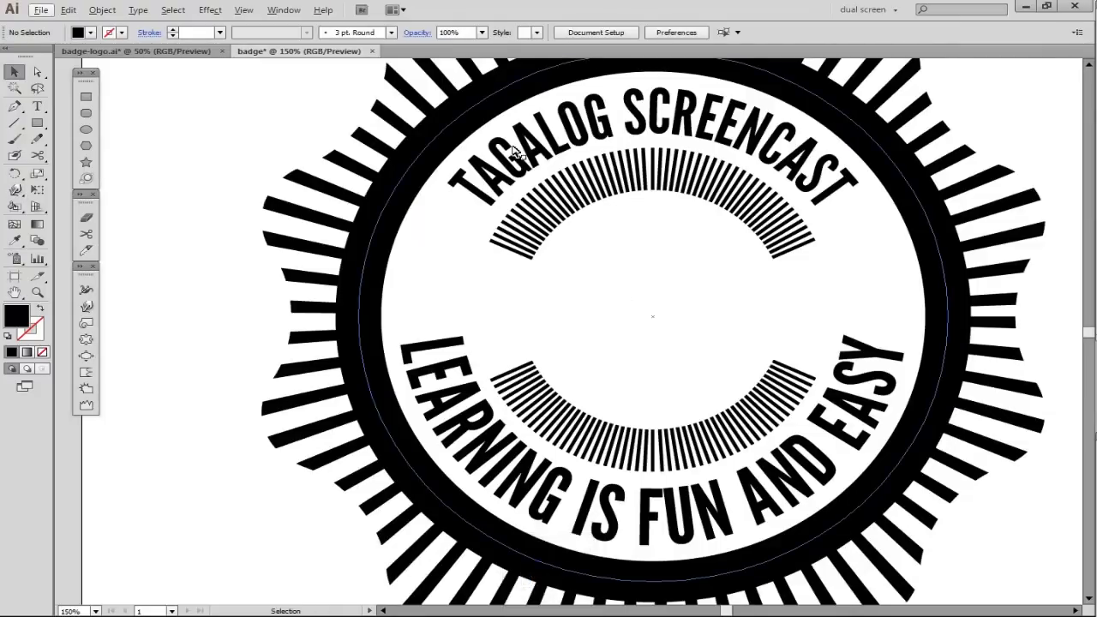
- Add the text PINOYSCREENCAST at 60 pt in League Gothic and center it between the two bar arcs
key(t)
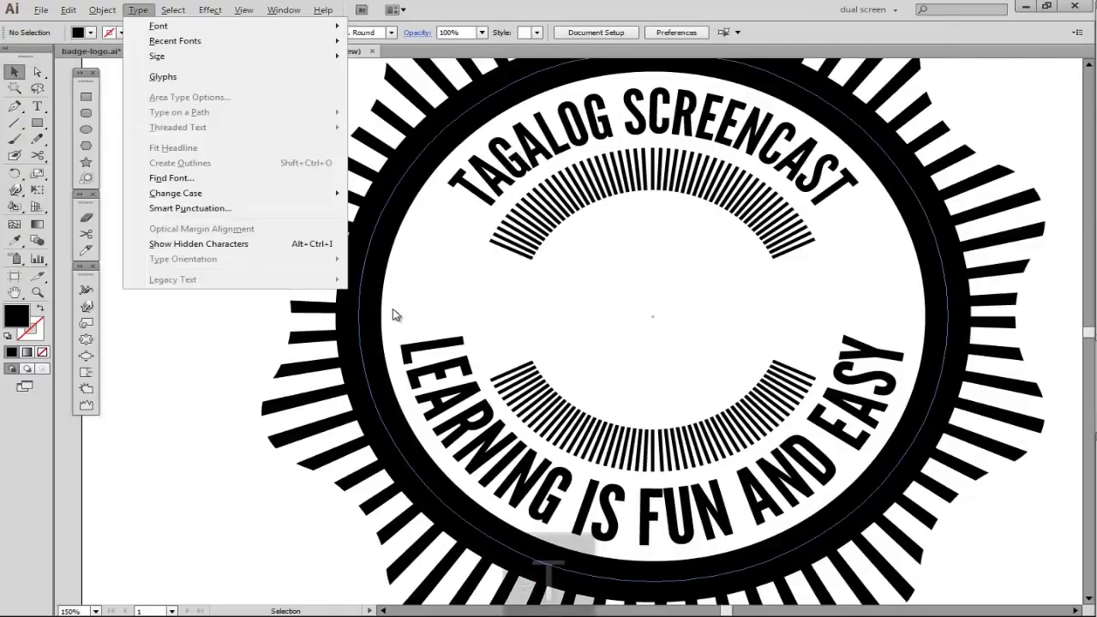
click(747, 12)
key(t)
key(ctrl+v)
drag(753, 269, 623, 306)
drag(627, 306, 669, 332)
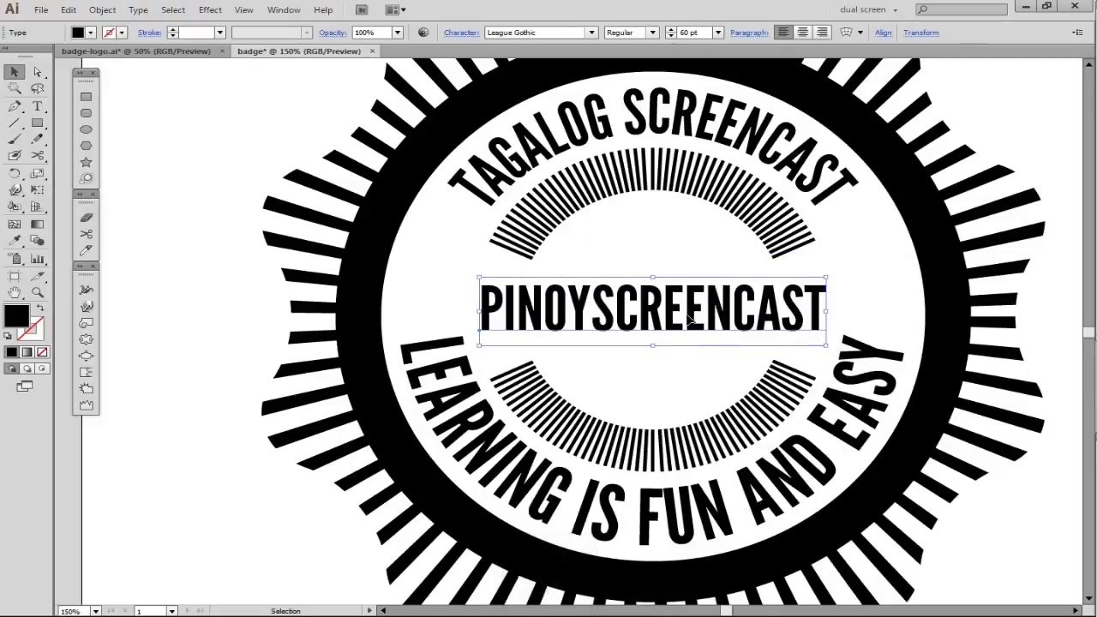
- Set the font size of the LEARNING IS FUN AND EASY path text to 60 pt
double_click(824, 433)
key(ctrl+a)
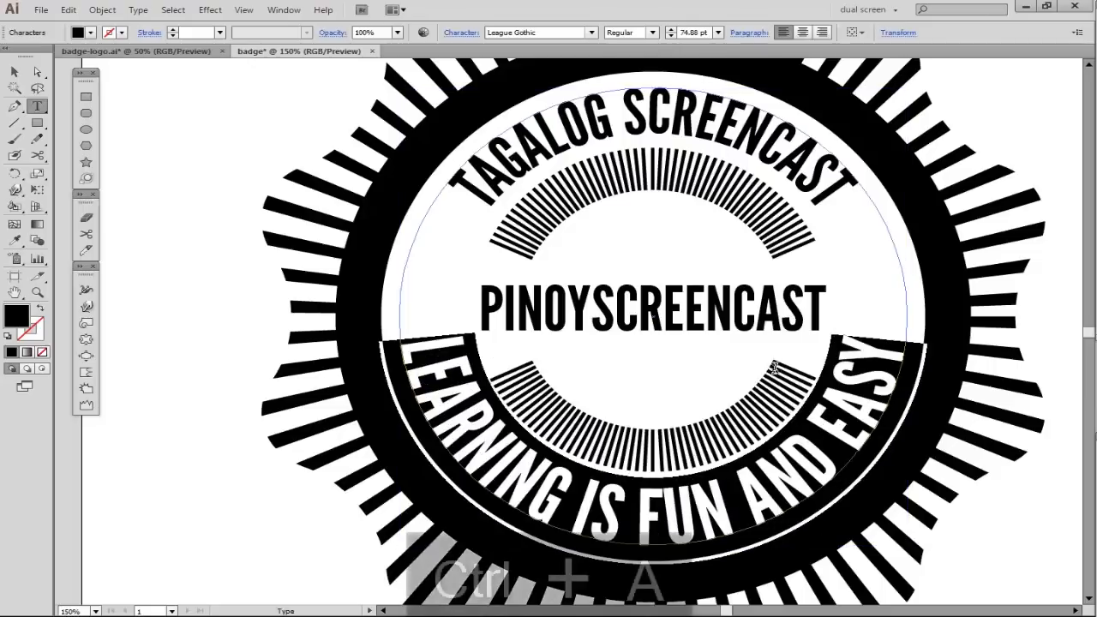
click(670, 38)
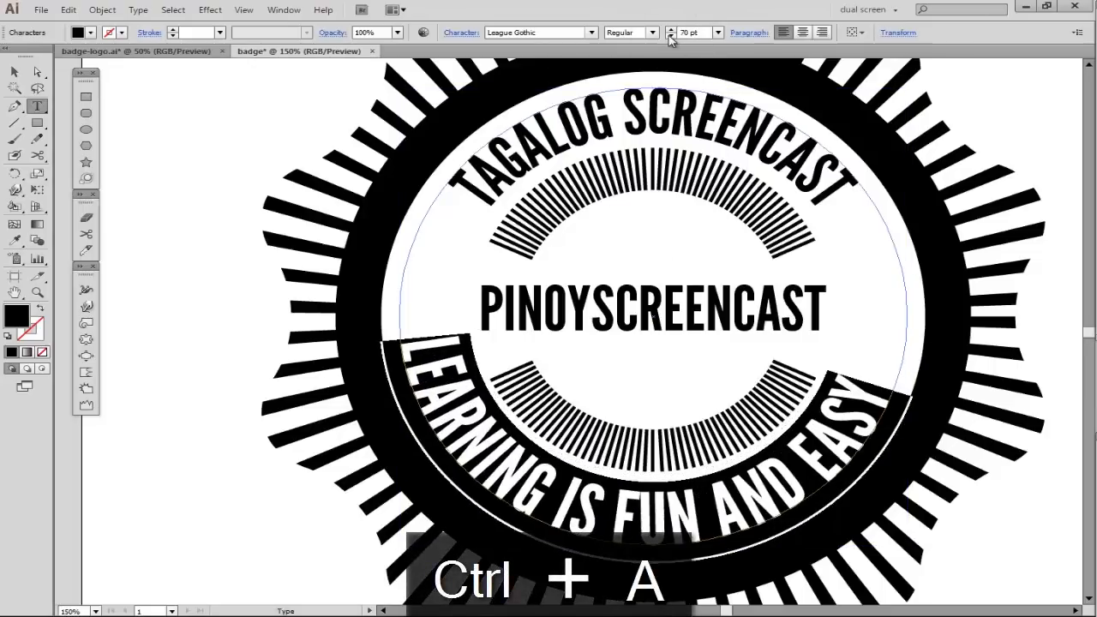
click(670, 38)
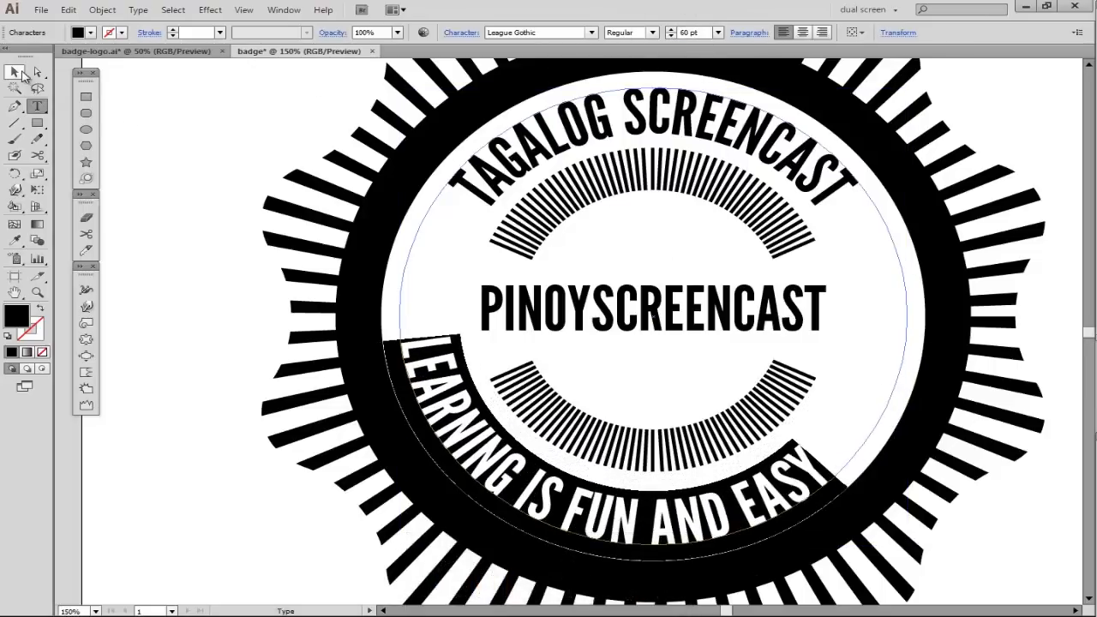
click(17, 72)
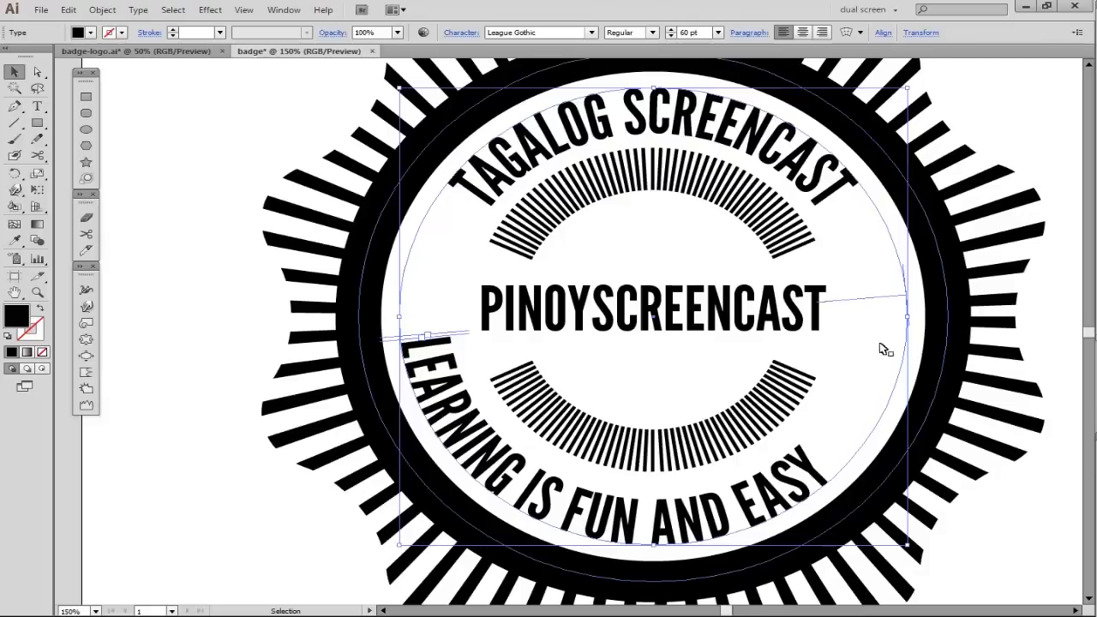
- Slide the LEARNING IS FUN AND EASY text along its path so it is centered at the bottom of the ring
drag(900, 302, 903, 271)
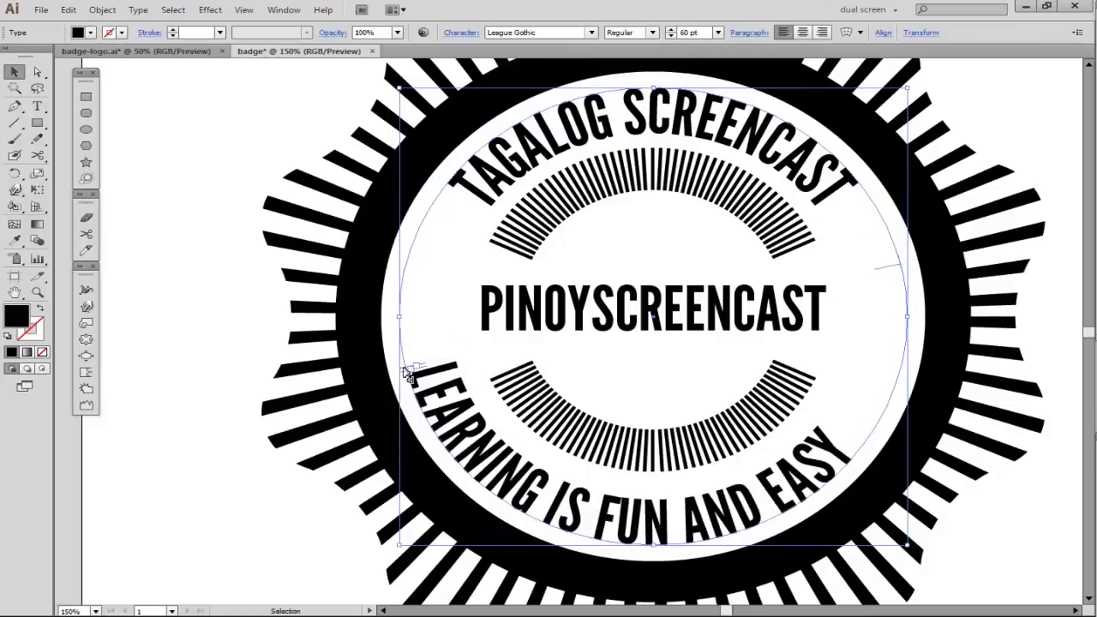
drag(404, 369, 386, 260)
drag(892, 321, 890, 275)
click(172, 314)
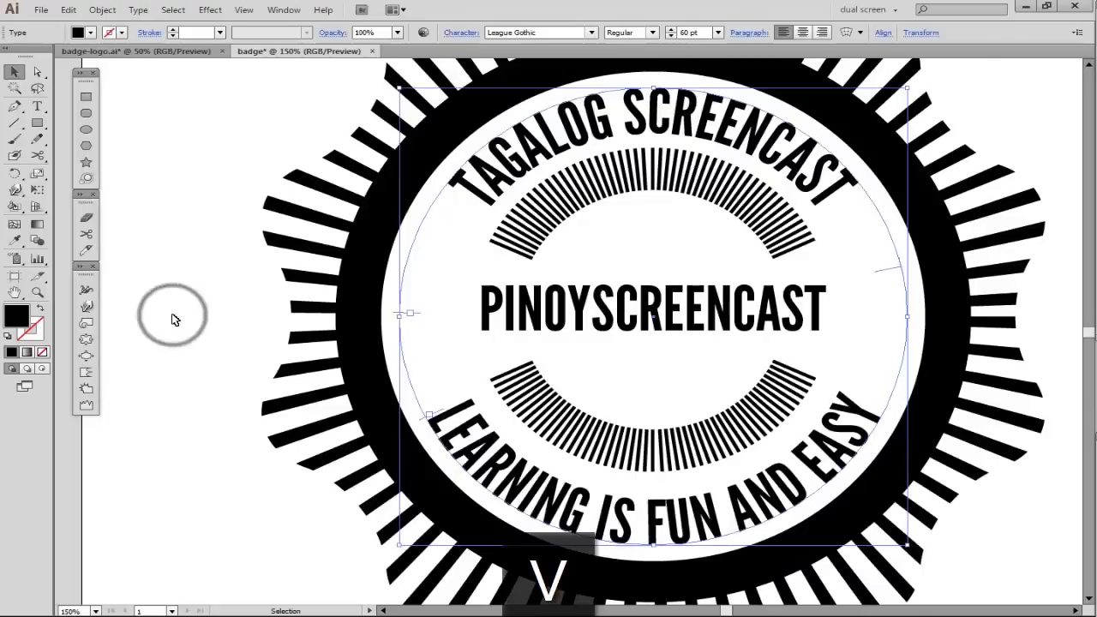
- Add the text 20 to the left of PINOYSCREENCAST and enlarge it to about 107 pt
click(623, 321)
drag(623, 321, 591, 326)
text(20)
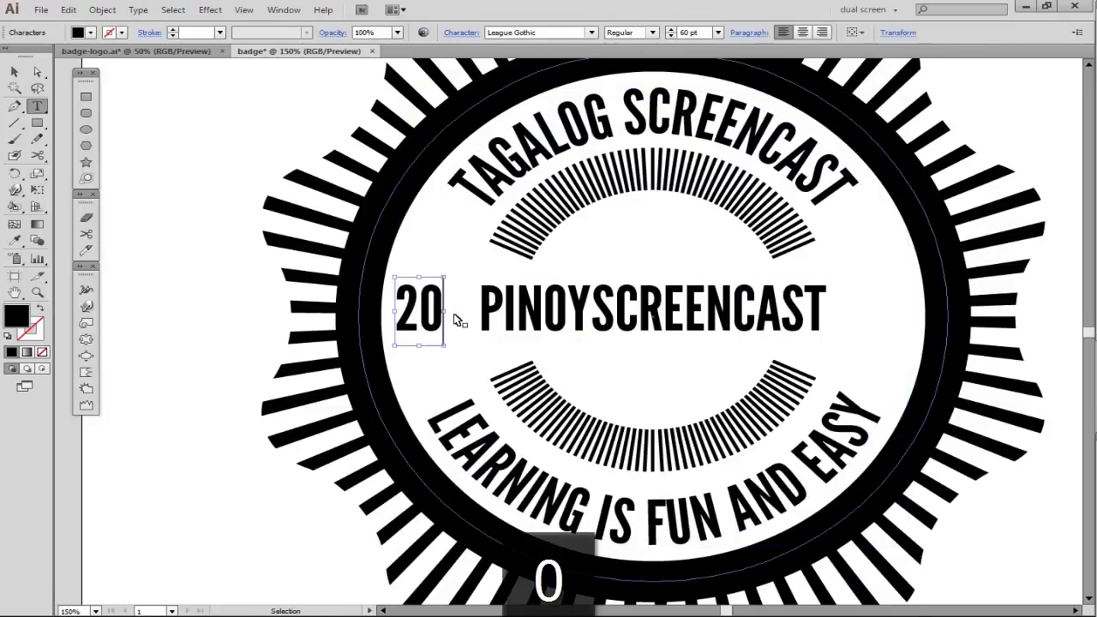
drag(442, 347, 472, 374)
ctrl+click(475, 374)
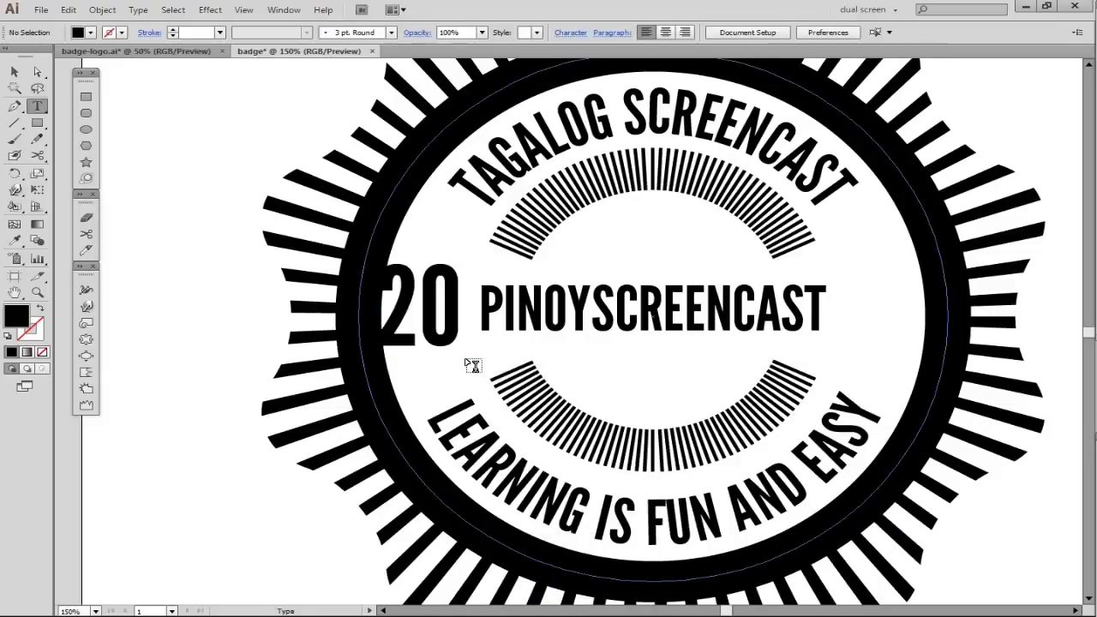
- Position the 20 beside PINOYSCREENCAST, copy it to the other side of the word, and change the copy to 10
key(v)
drag(444, 335, 880, 332)
double_click(880, 332)
key(ctrl+a)
text(10)
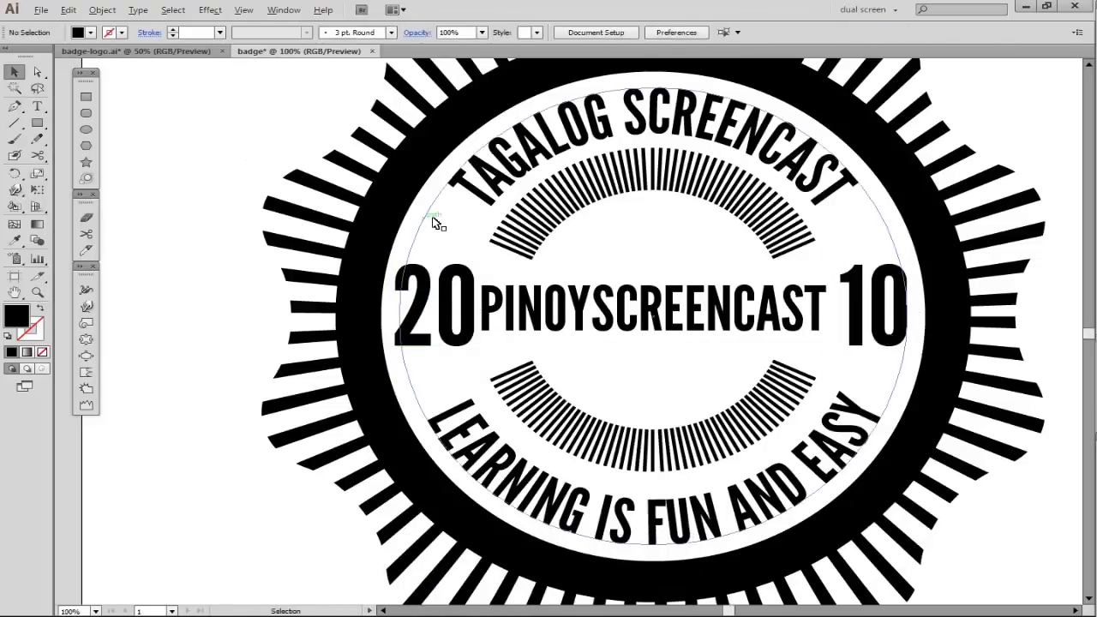
- Draw a black hexagon about 51 by 44 px on the top of the circular border and rotate it so a corner points up
scroll(432, 217, down, 1)
key(space)
drag(592, 257, 633, 273)
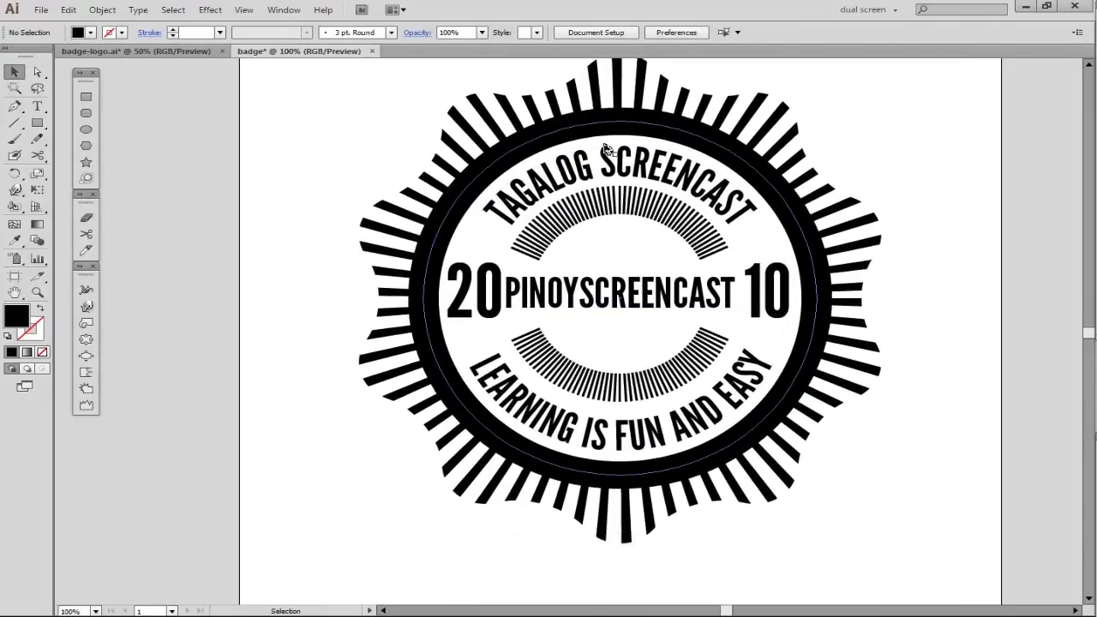
click(86, 146)
drag(618, 124, 622, 140)
key(v)
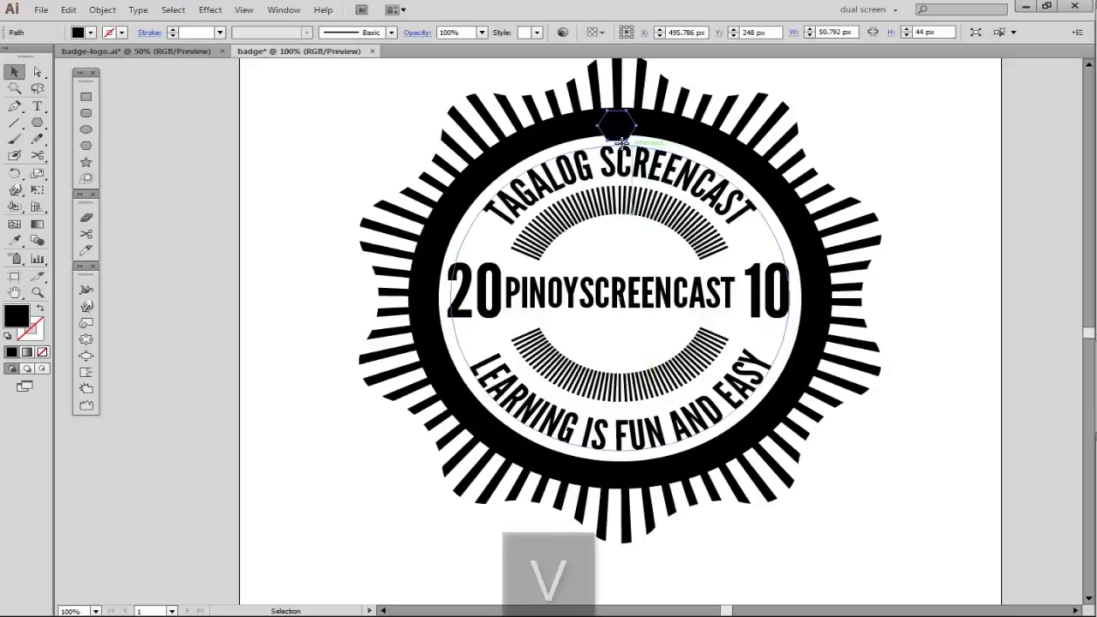
key(r)
drag(623, 137, 656, 129)
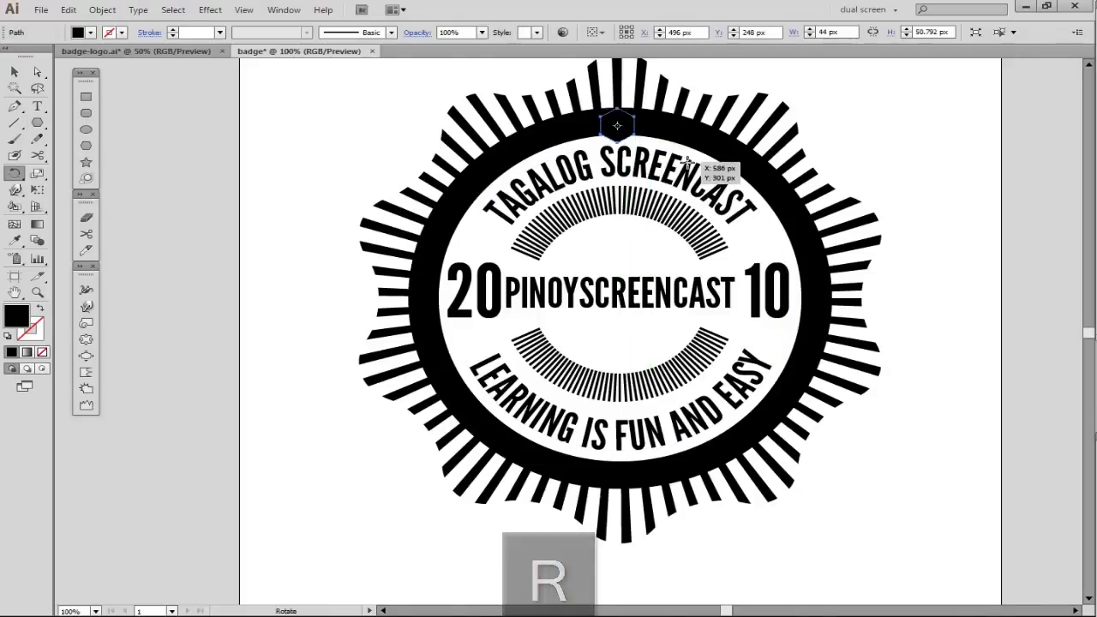
key(v)
- Enlarge the hexagon at the top of the border to about 54 by 63 px and nudge it up slightly
click(886, 138)
drag(649, 96, 657, 86)
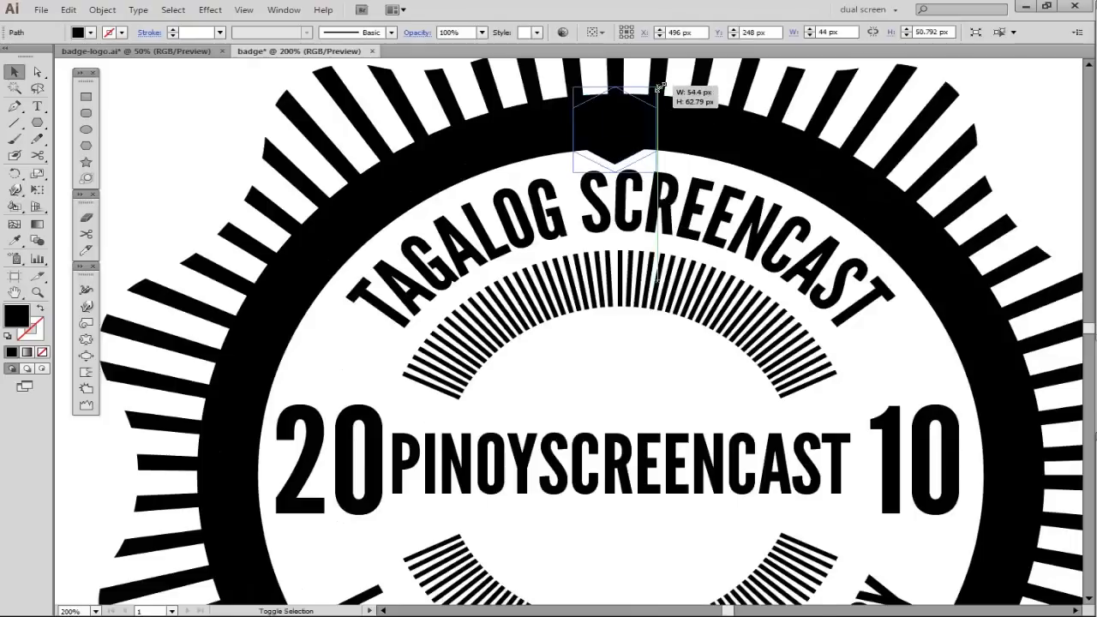
key(Up)
key(Up)
- Copy the top hexagon straight down onto the bottom of the circular border
scroll(641, 145, down, 2)
drag(642, 166, 638, 127)
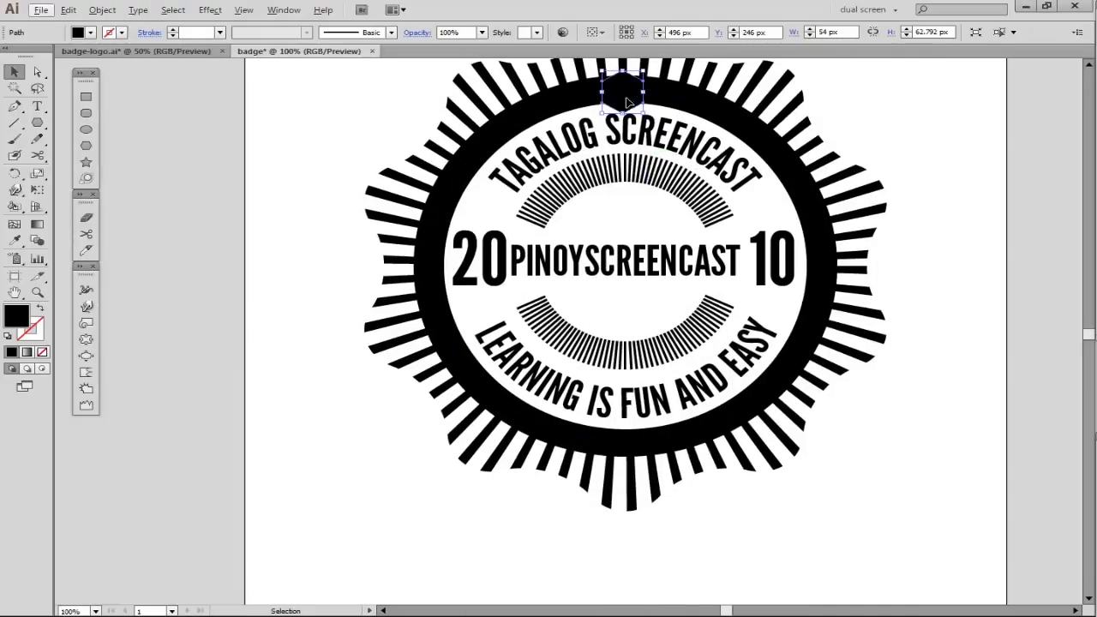
key(alt)
drag(629, 102, 630, 450)
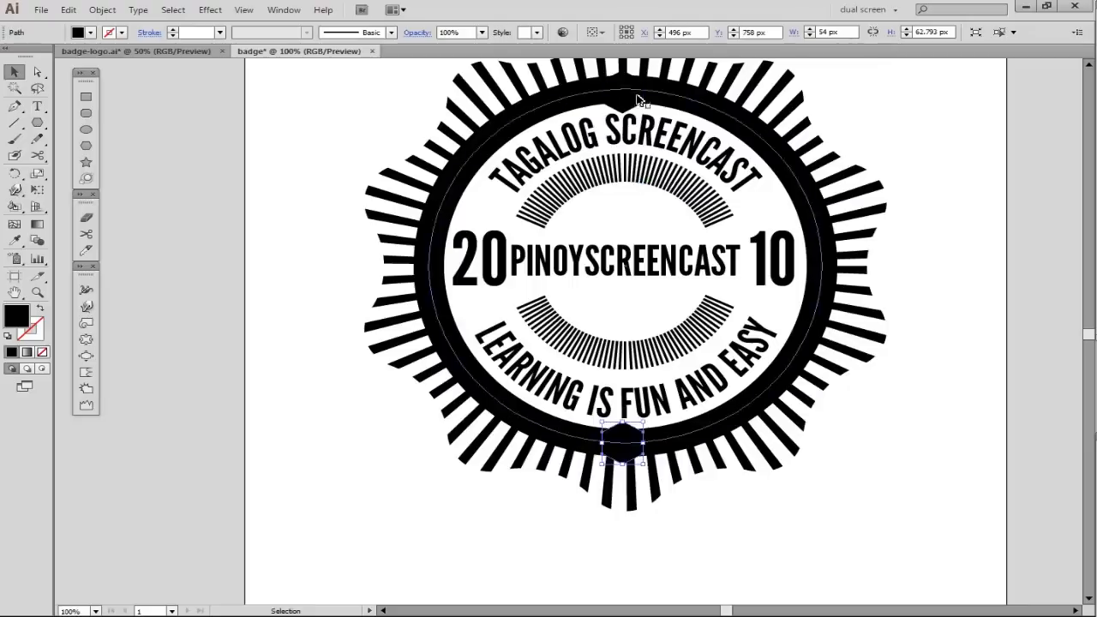
- Group the top and bottom hexagons and repeat rotated copies about the badge centre until they fill the whole circular border
click(625, 91)
shift+click(626, 444)
key(ctrl+g)
key(r)
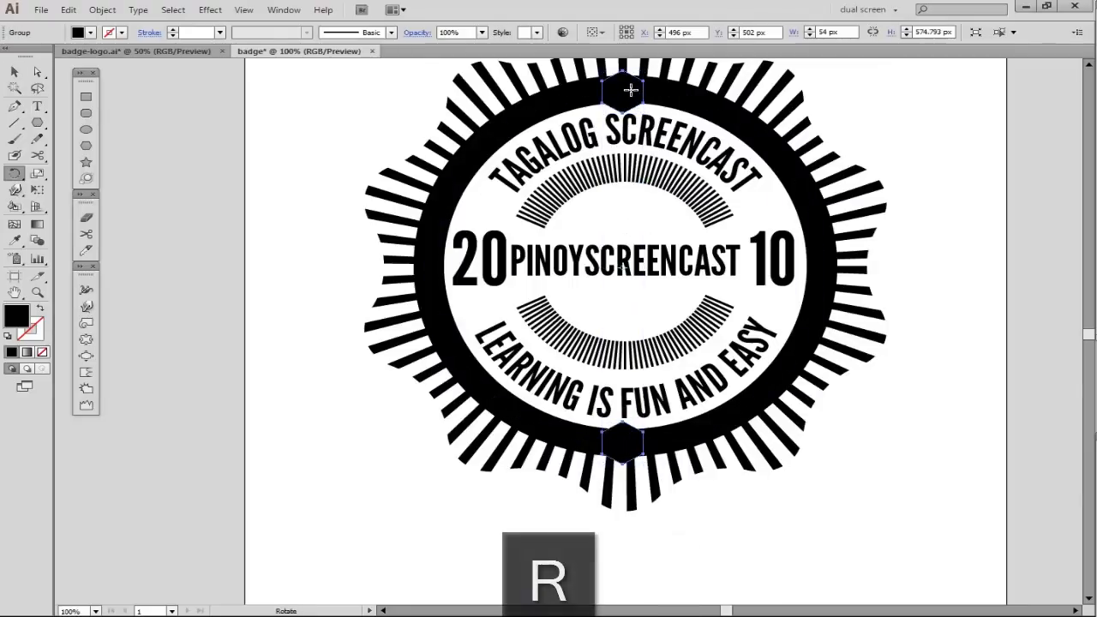
drag(632, 89, 675, 104)
key(ctrl+d)
key(ctrl+d)
key(ctrl+d)
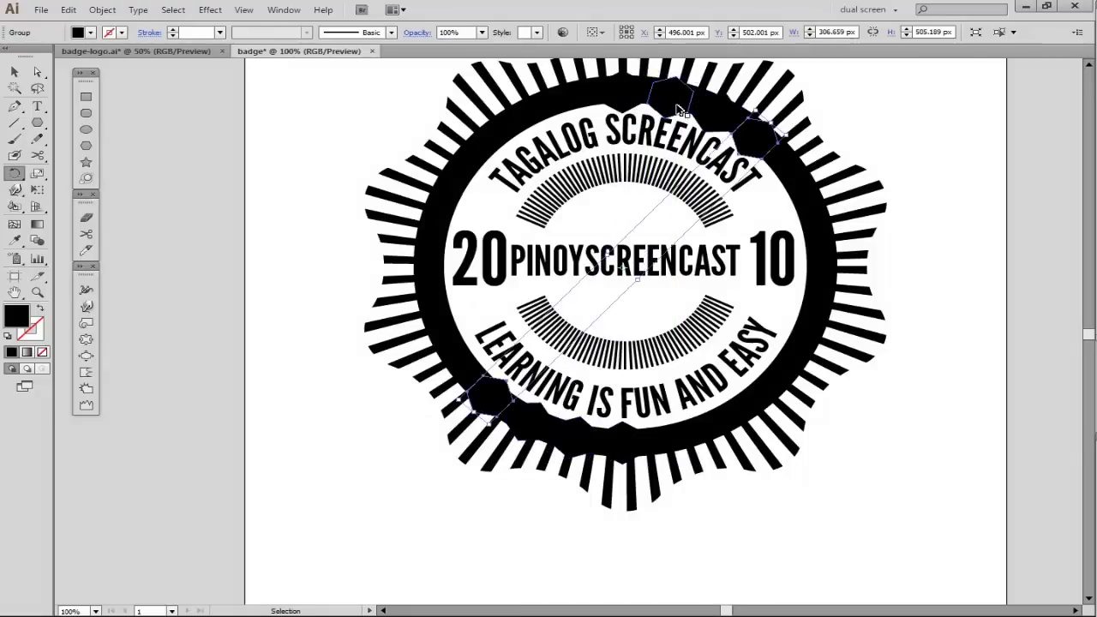
key(v)
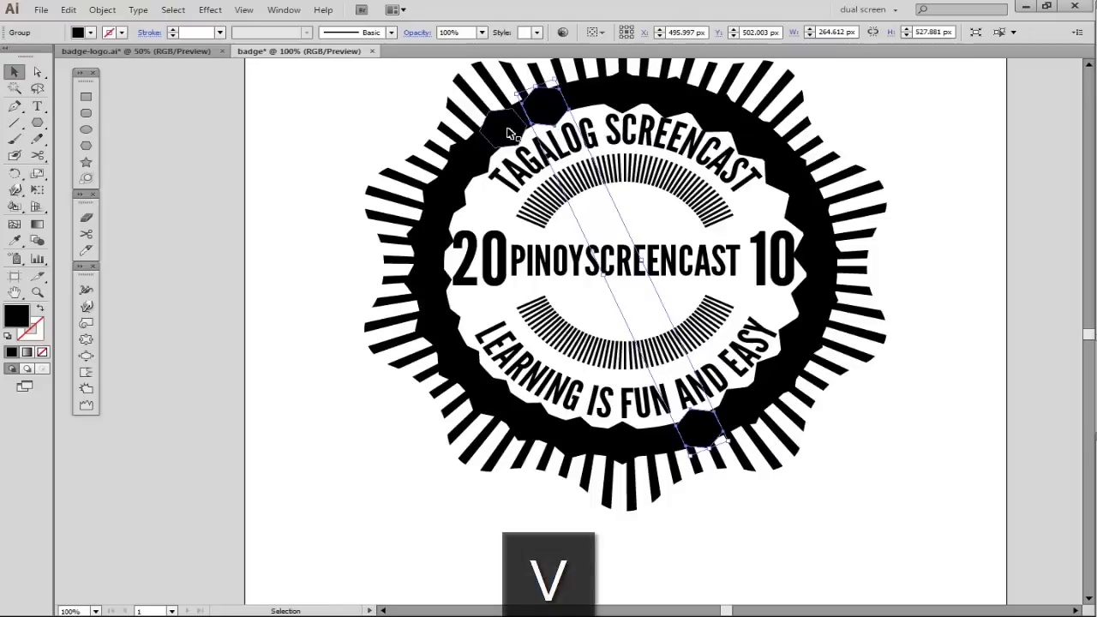
click(593, 145)
- Group all the border hexagons and enlarge the ring slightly so the hexagon corners extend past the border's outer edge
key(q)
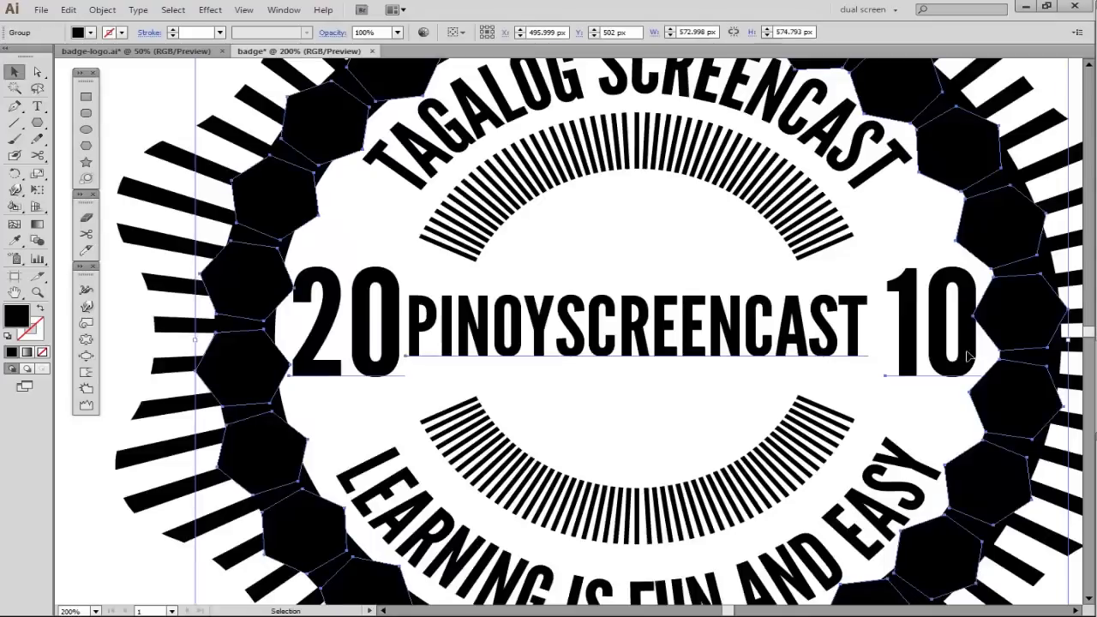
key(ctrl+g)
key(ctrl+1)
key(space)
drag(959, 322, 916, 314)
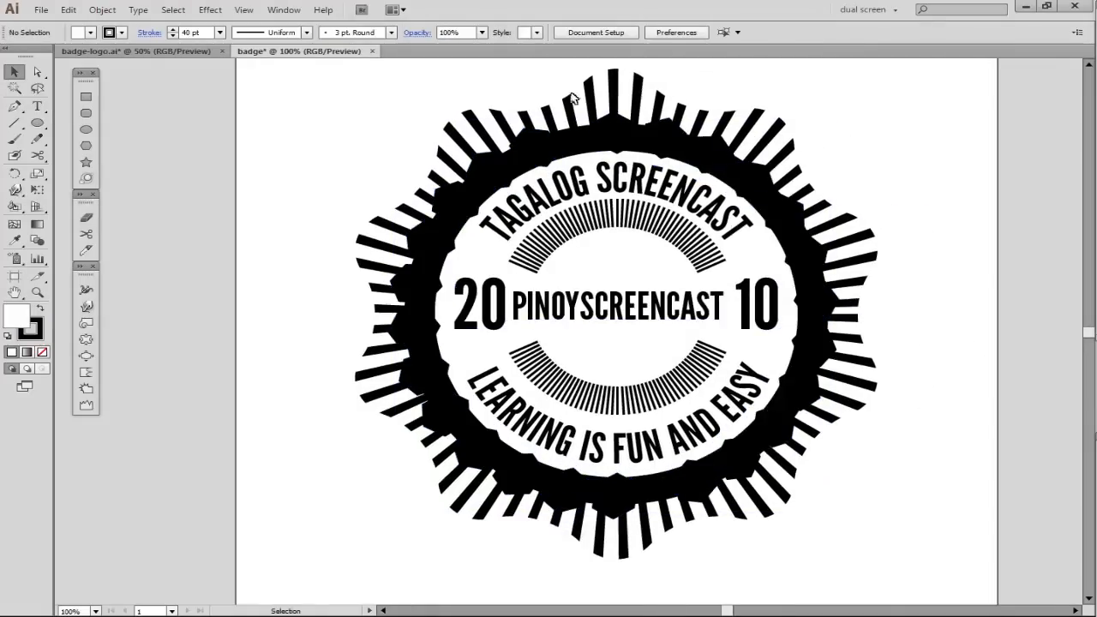
- Duplicate the clipped radial stripes in place and rotate the copy slightly so its stripes fall between the original ones
key(ctrl+a)
key(ctrl+7)
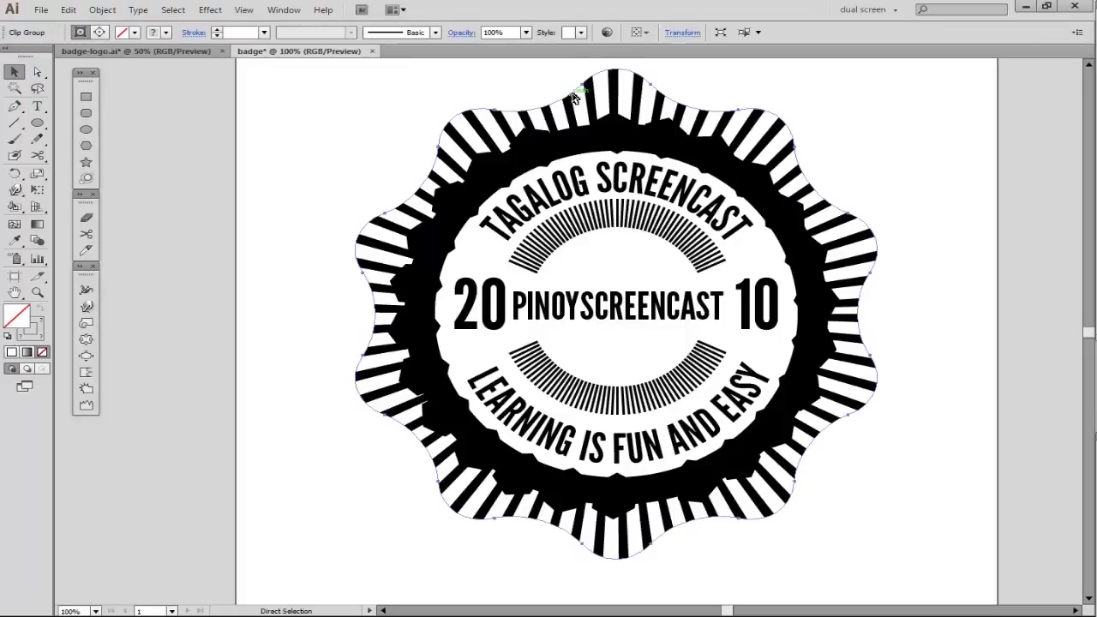
key(ctrl+f)
key(r)
drag(584, 98, 582, 103)
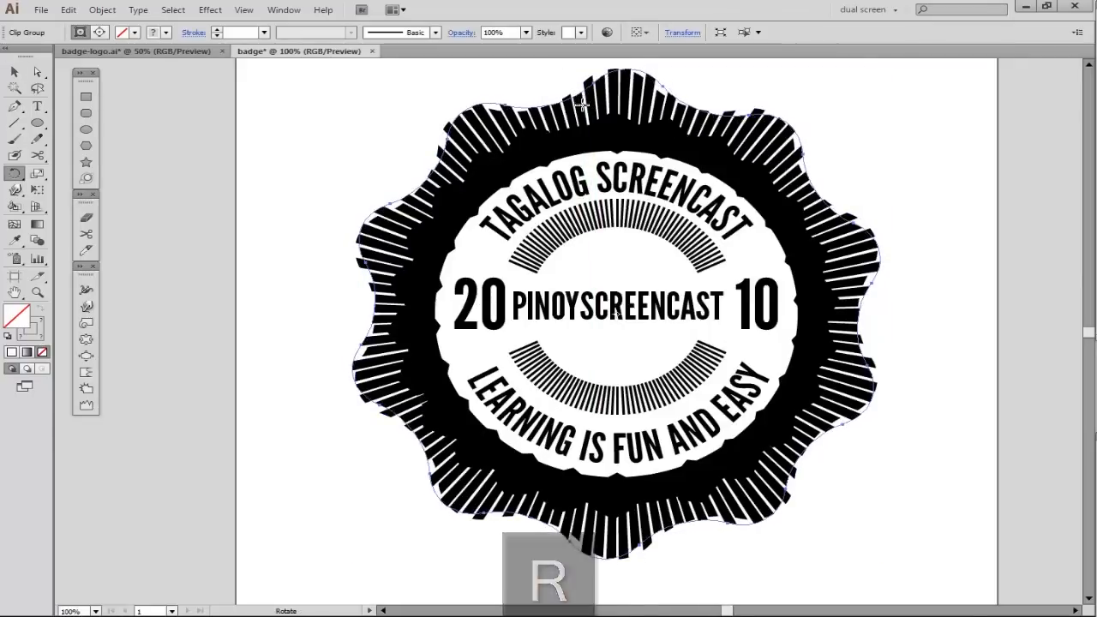
key(v)
- Set the rotated stripe copy's opacity to 50%
drag(2, 133, 160, 110)
click(300, 125)
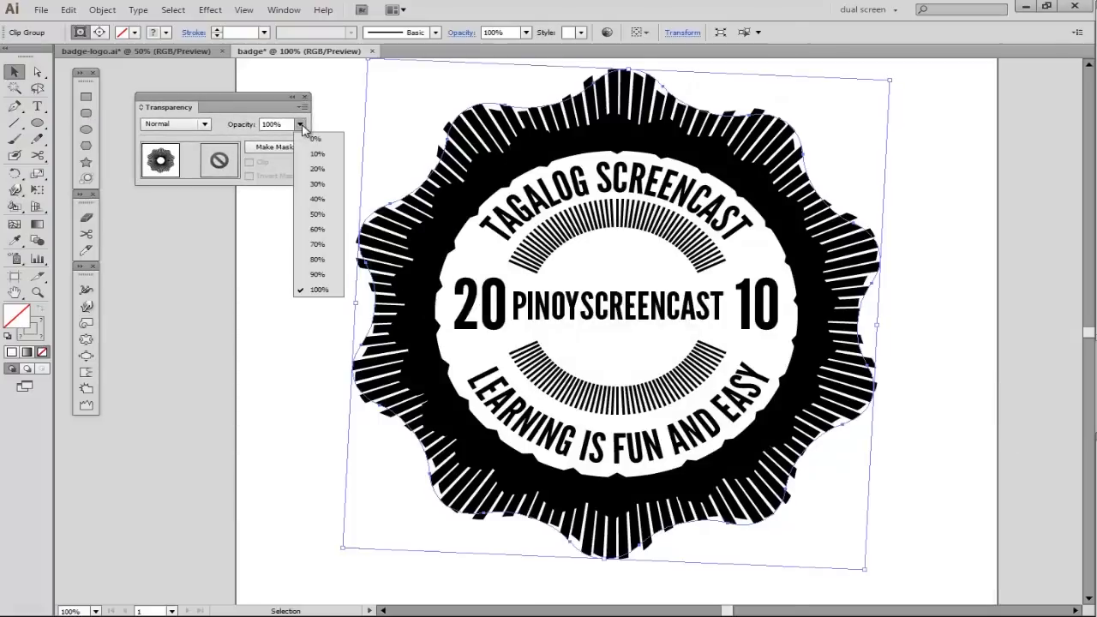
click(323, 215)
click(275, 311)
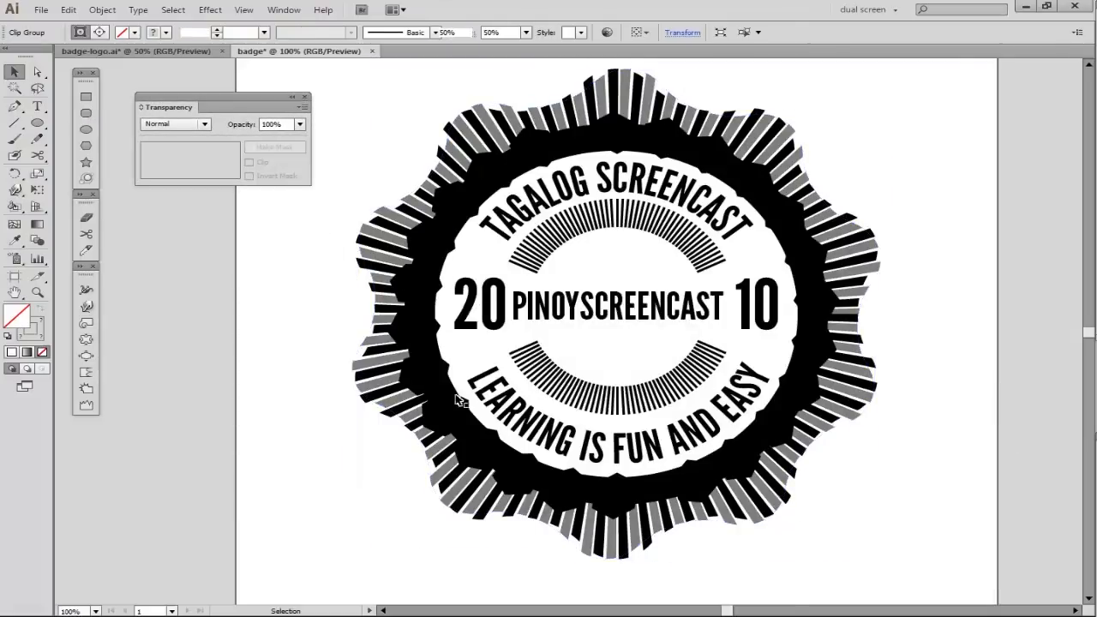
- Draw a flat black ellipse about 172 by 22 px just beneath the badge
key(ctrl+minus)
click(86, 129)
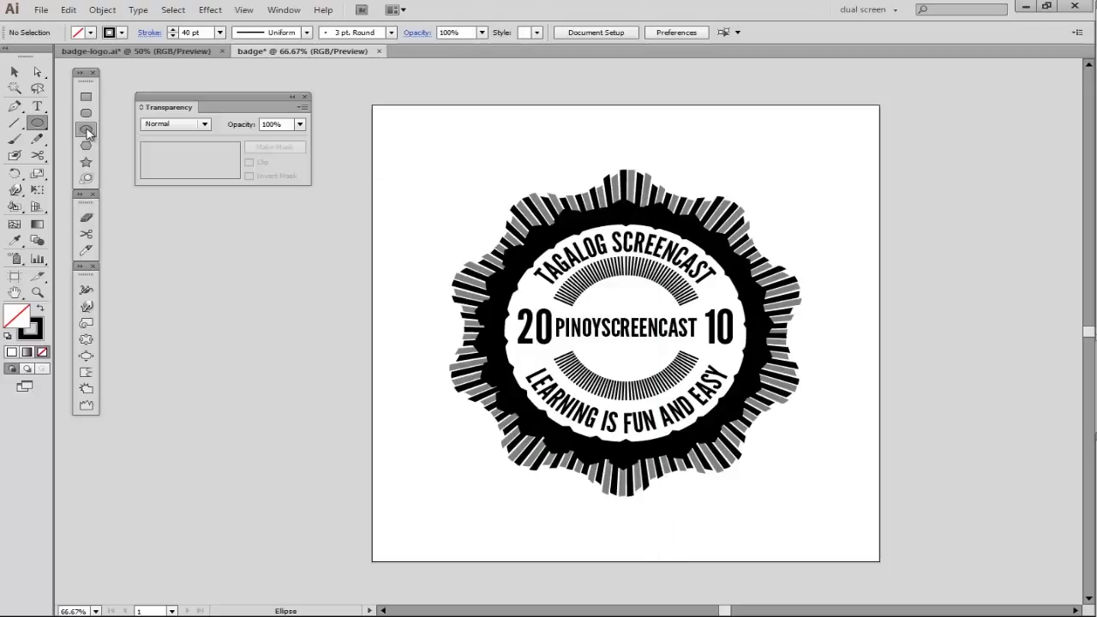
mouse_move(658, 509)
mouse_down()
mouse_move(710, 513)
mouse_move(639, 506)
mouse_up()
key(v)
click(616, 512)
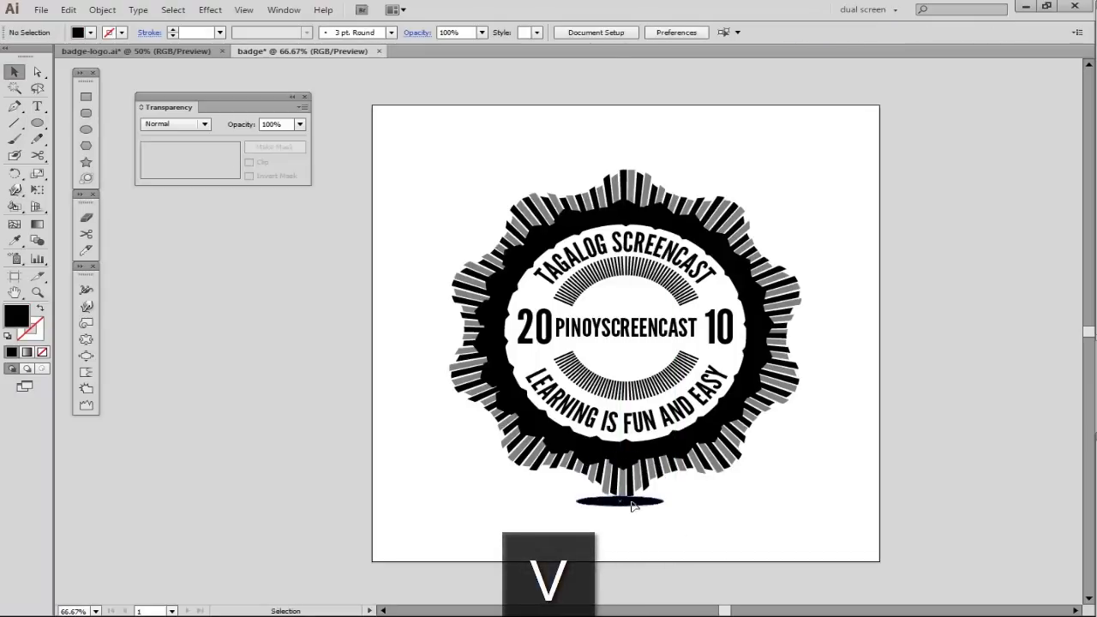
- Duplicate the flat ellipse in place, enlarge one to about 811 by 106 px around the same centre, and send it to the back
click(633, 504)
key(ctrl+c)
key(ctrl+f)
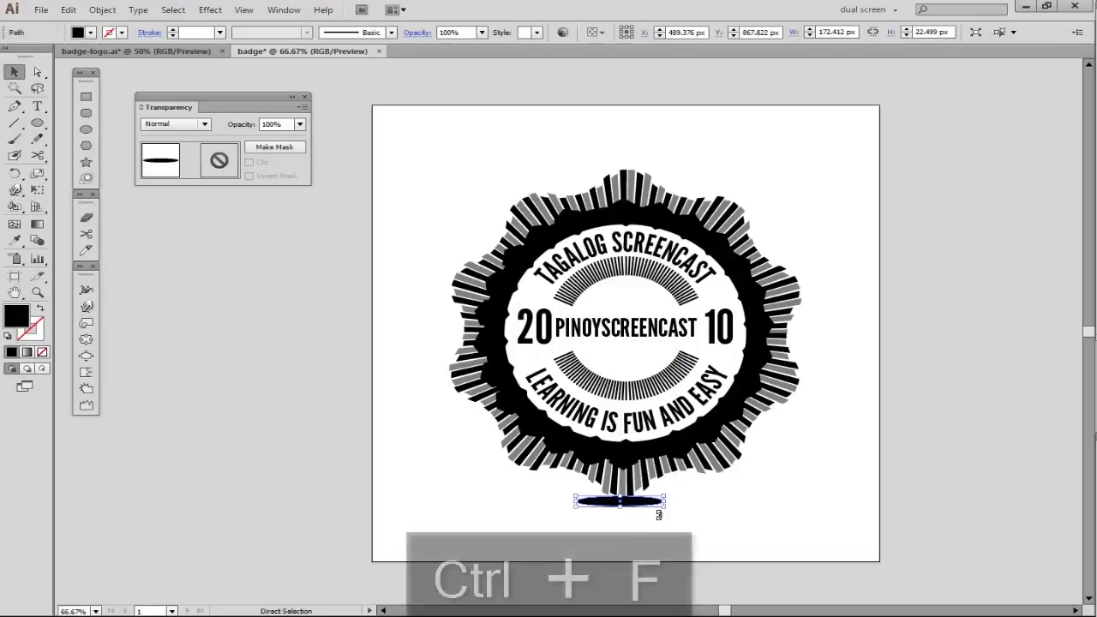
drag(637, 510, 814, 556)
key(ctrl+shift+bracketleft)
click(171, 311)
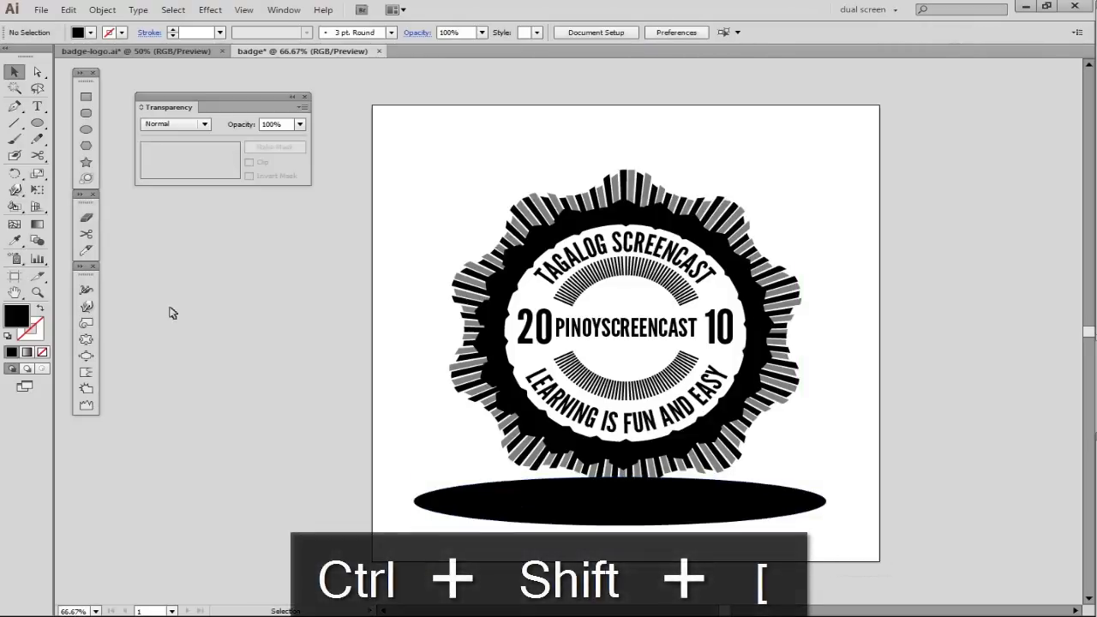
- Blend the two ellipses into a soft shadow, making the outer ellipse white with 0% opacity
click(36, 243)
click(495, 509)
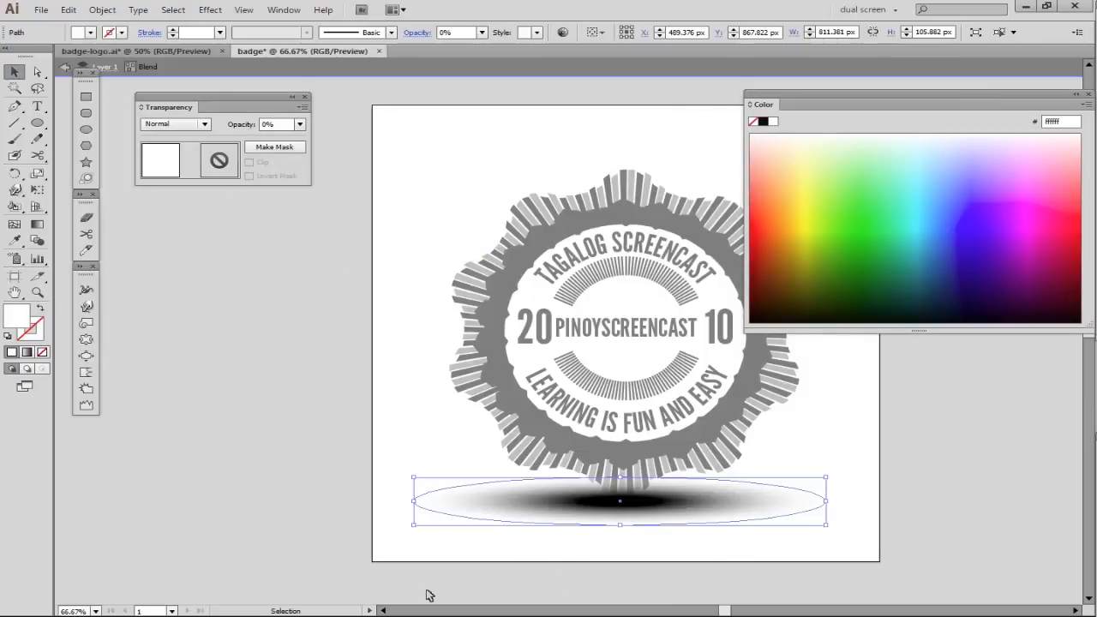
click(515, 569)
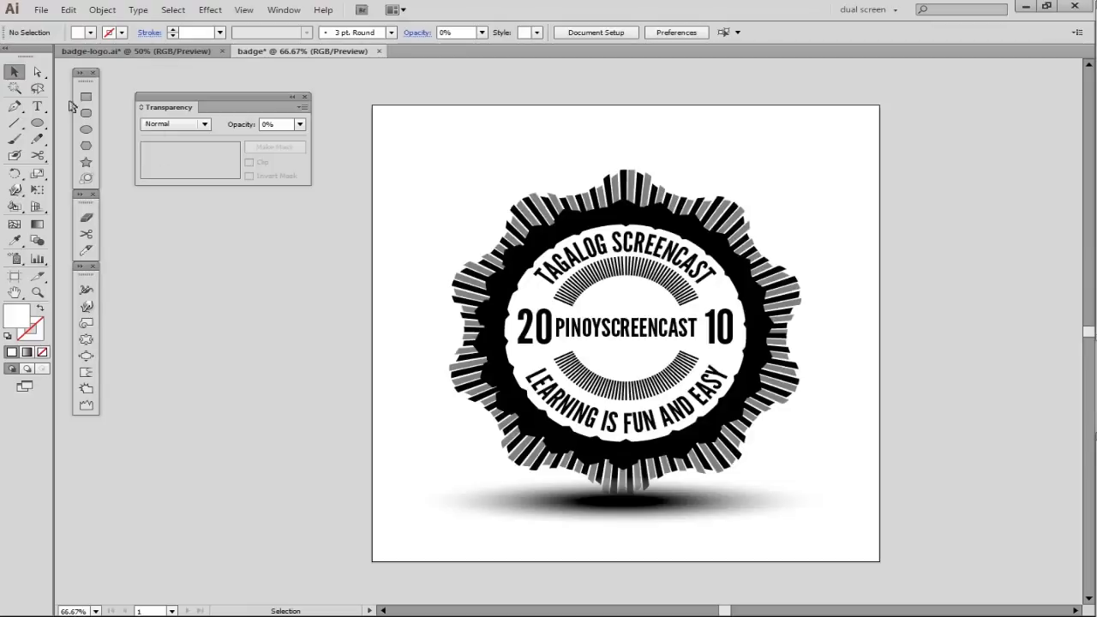
- Draw a rectangle about 1000 by 1006 px over the artboard and fill it with light blue
click(85, 96)
drag(374, 106, 879, 566)
key(v)
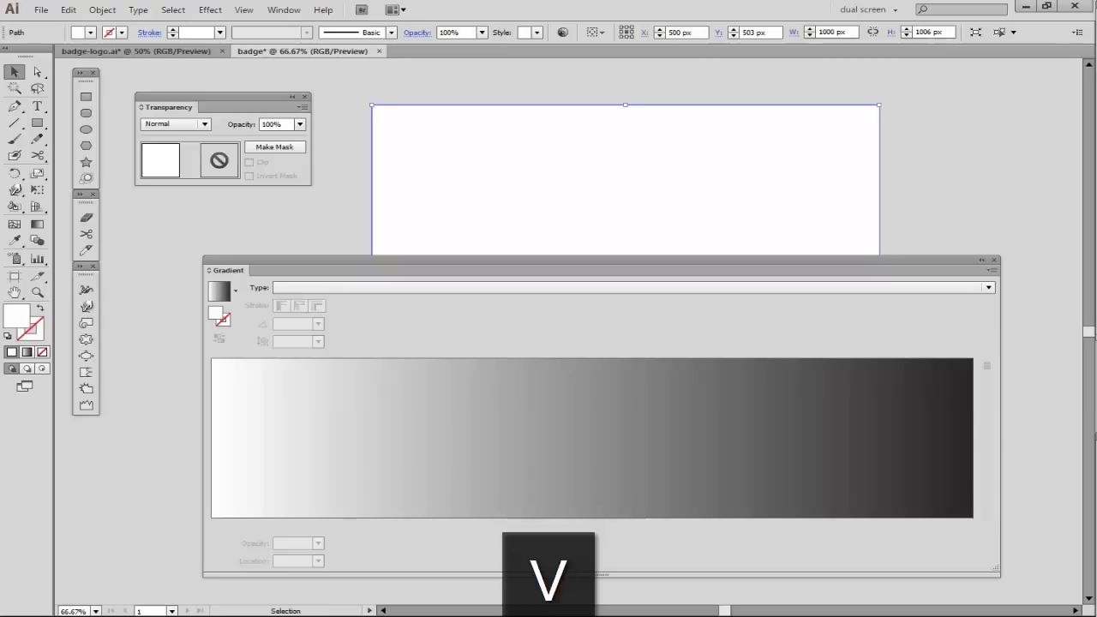
drag(1096, 205, 811, 93)
click(921, 235)
drag(907, 241, 911, 202)
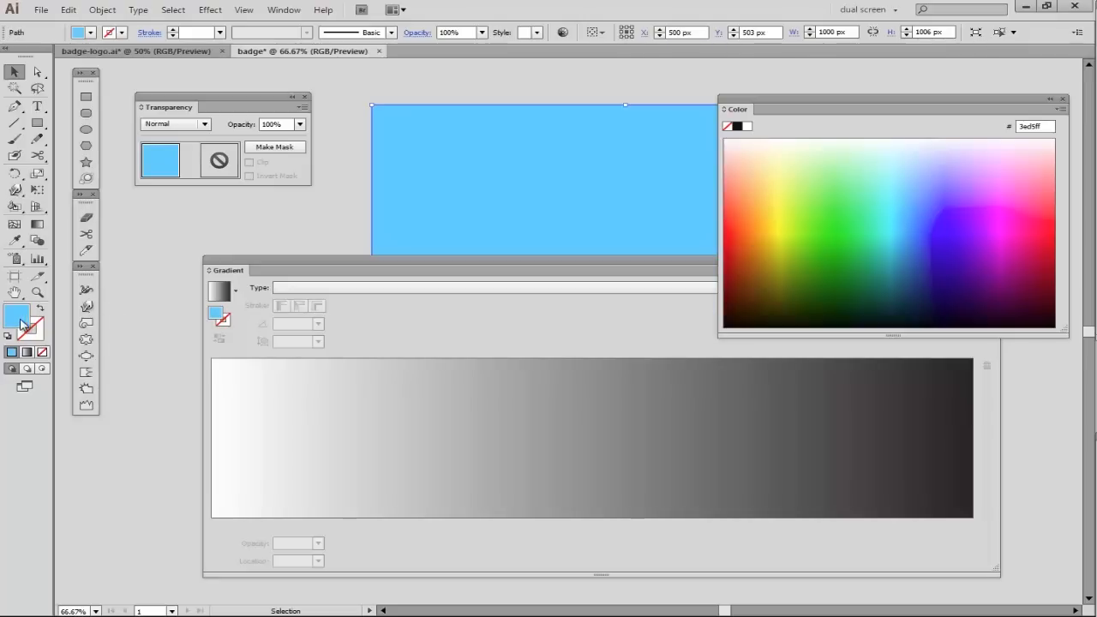
- Fill the rectangle with a radial gradient from white at the centre to light blue, removing the black stop
click(373, 479)
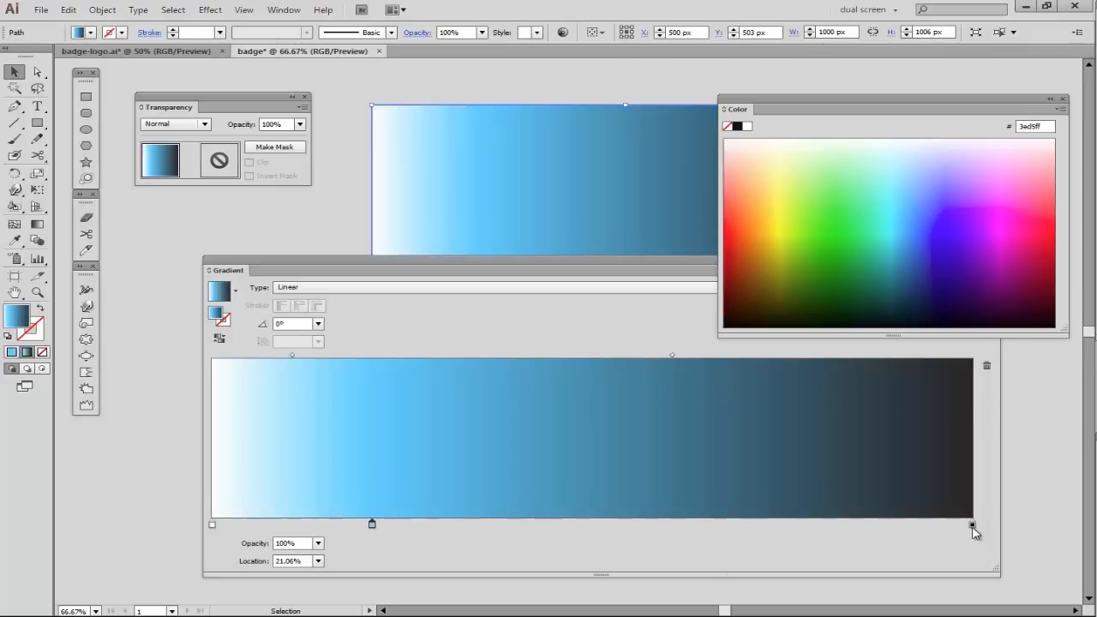
drag(977, 526, 979, 554)
drag(373, 524, 973, 523)
click(420, 289)
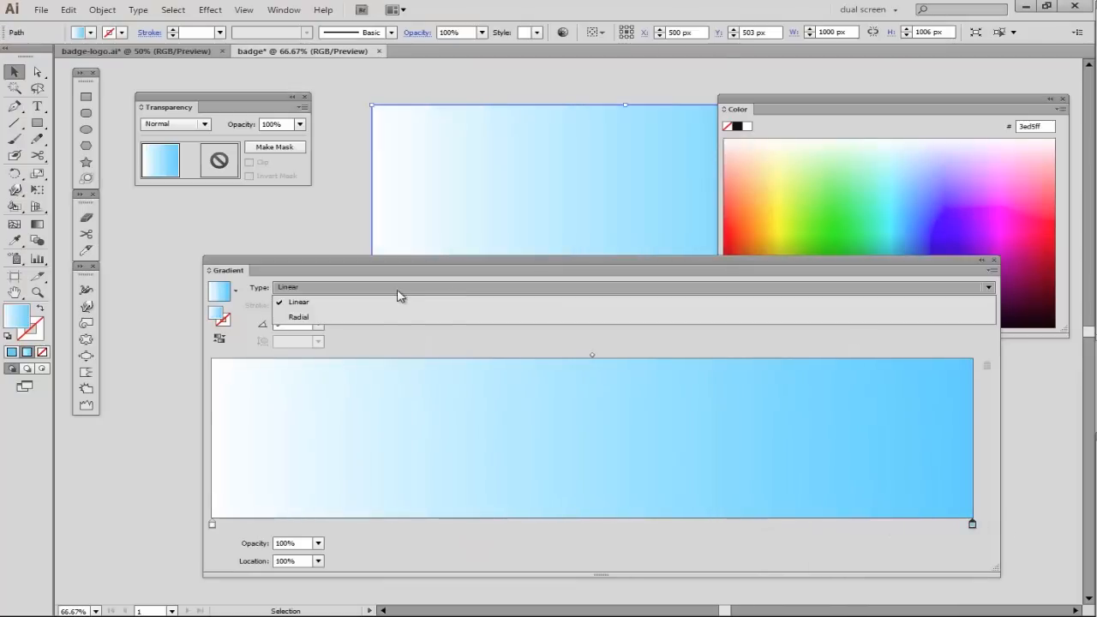
click(390, 317)
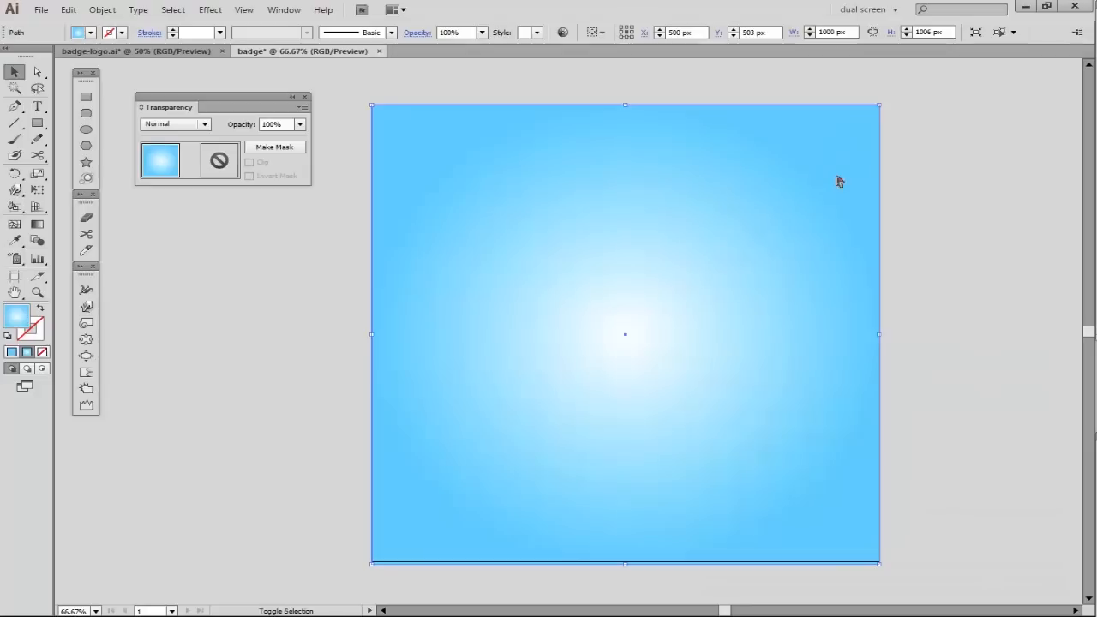
- Send the gradient rectangle behind the artwork and shift the gradient midpoint to about 74%
key(ctrl+shift+bracketleft)
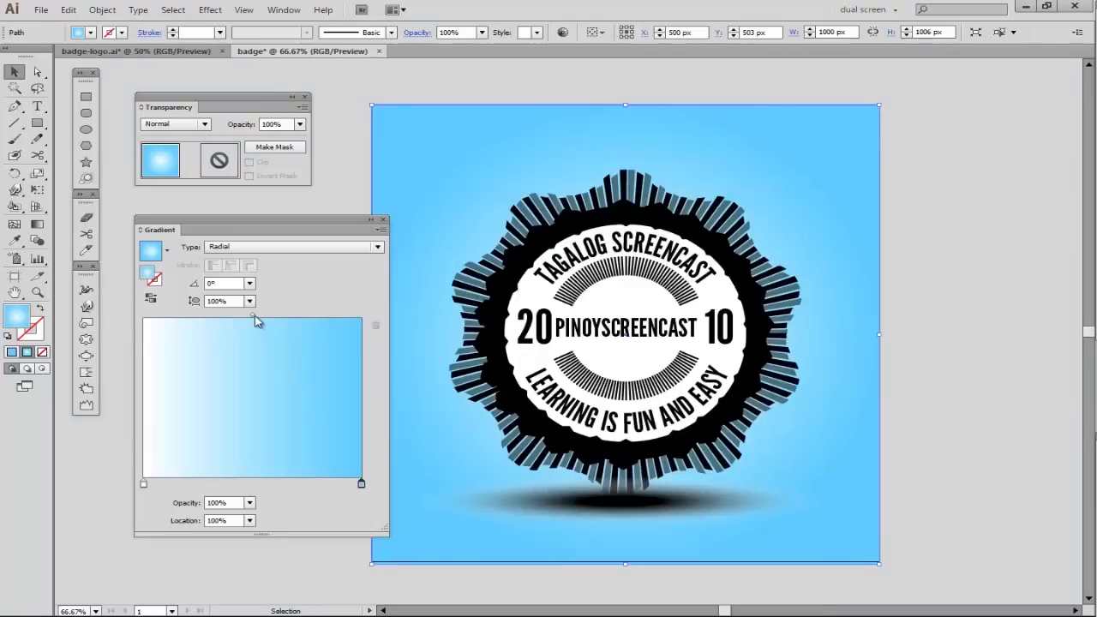
drag(256, 318, 309, 317)
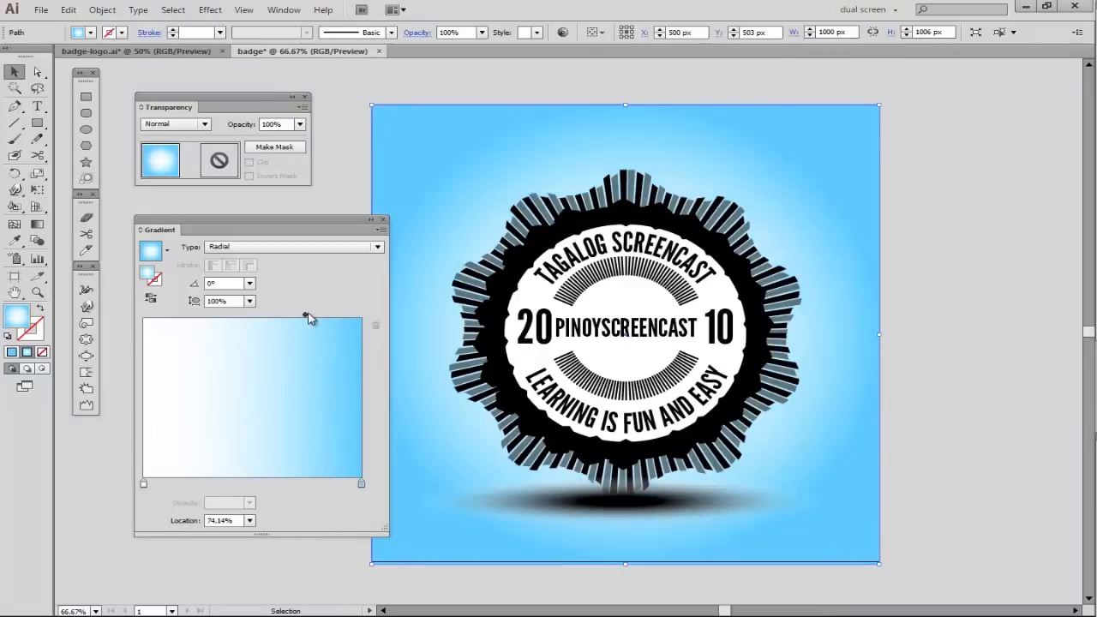
drag(338, 225, 1066, 334)
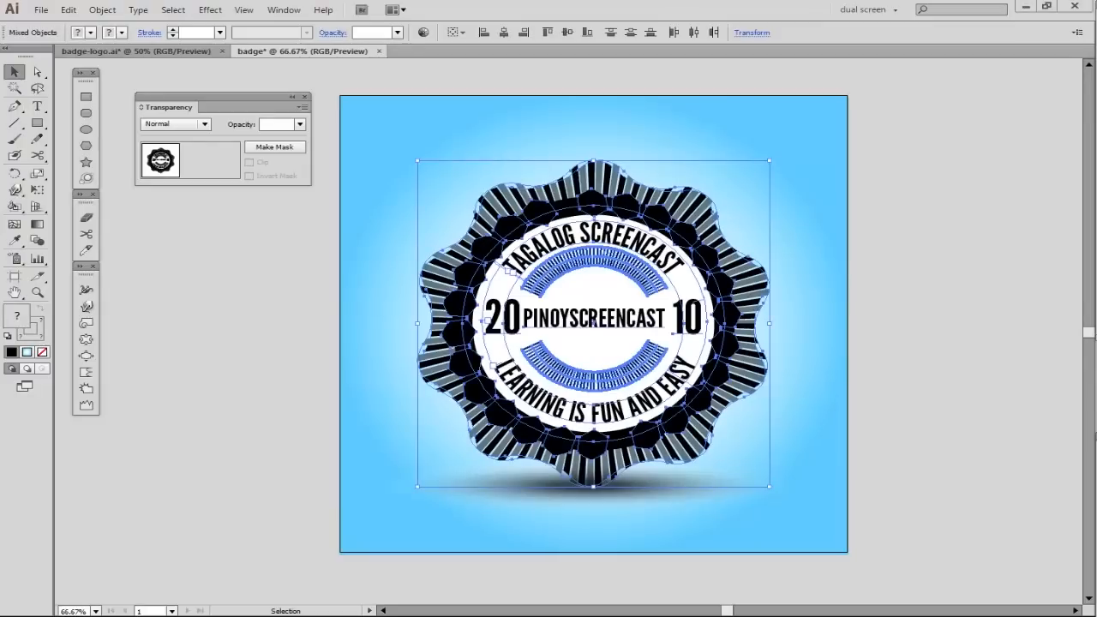
- Select the whole badge and use Recolor Artwork to turn its black into a muted red with saturation about 57% and brightness 60%
key(ctrl+shift+a)
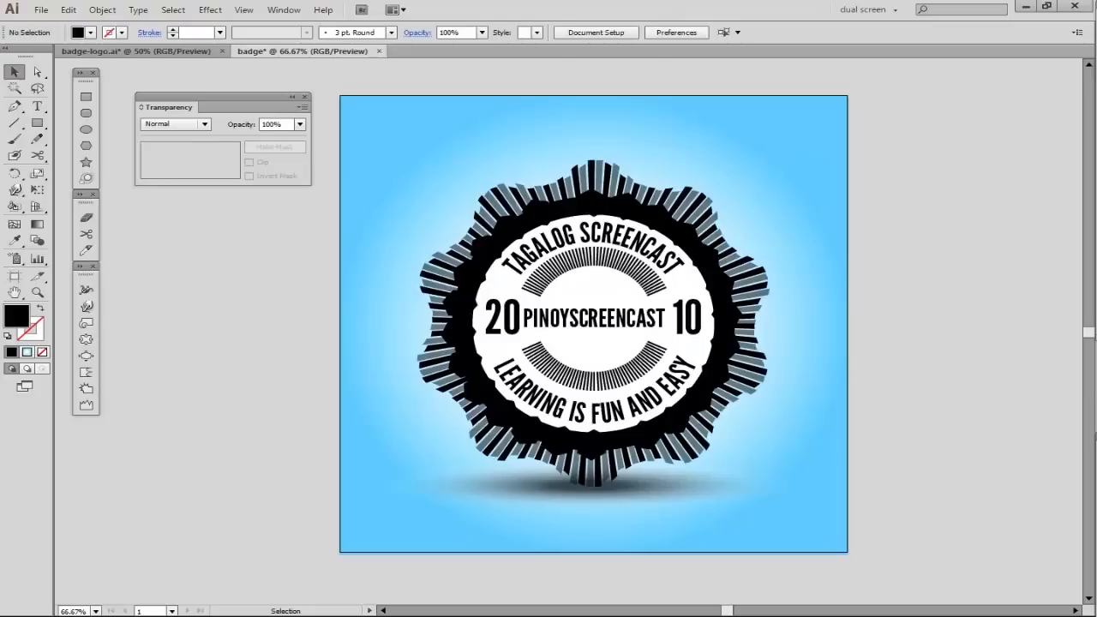
drag(405, 199, 842, 523)
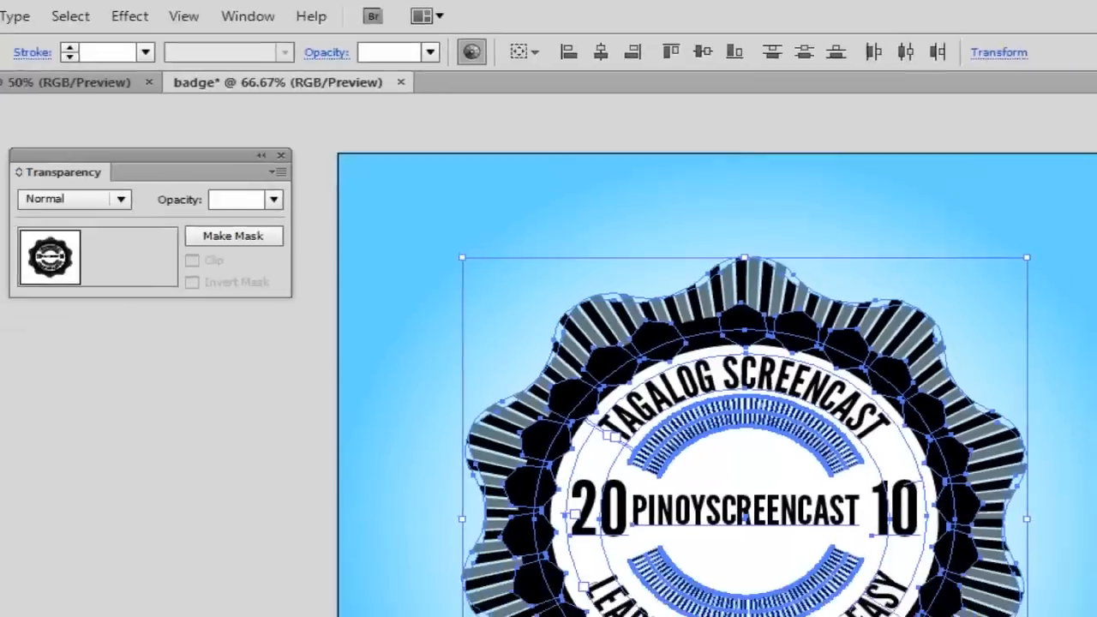
click(514, 69)
drag(772, 118, 672, 96)
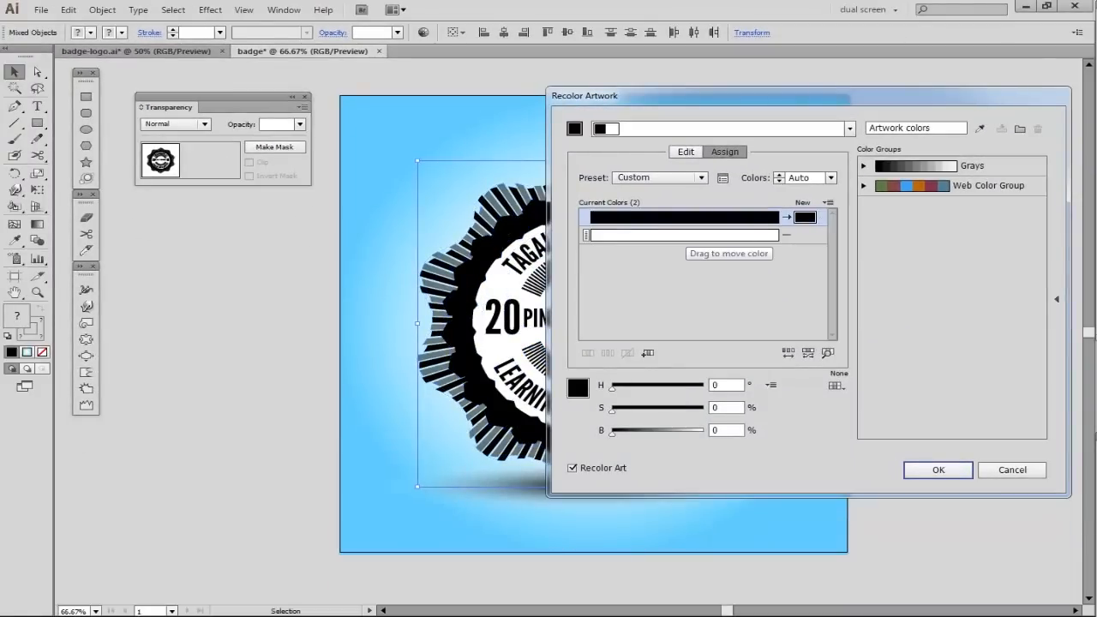
click(685, 218)
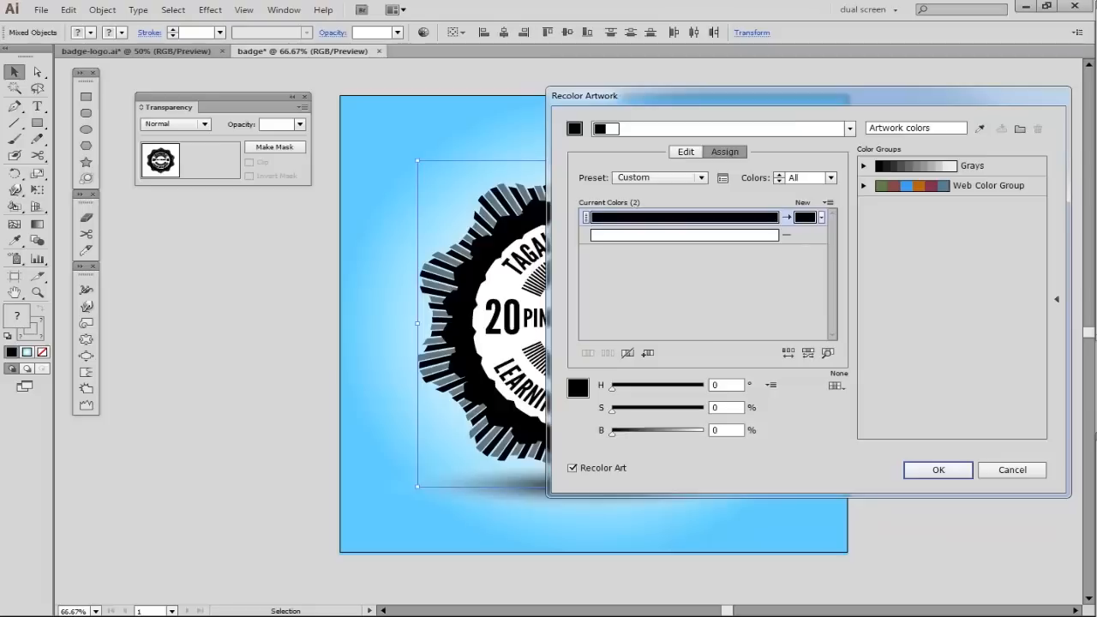
drag(612, 433, 667, 434)
drag(612, 412, 665, 411)
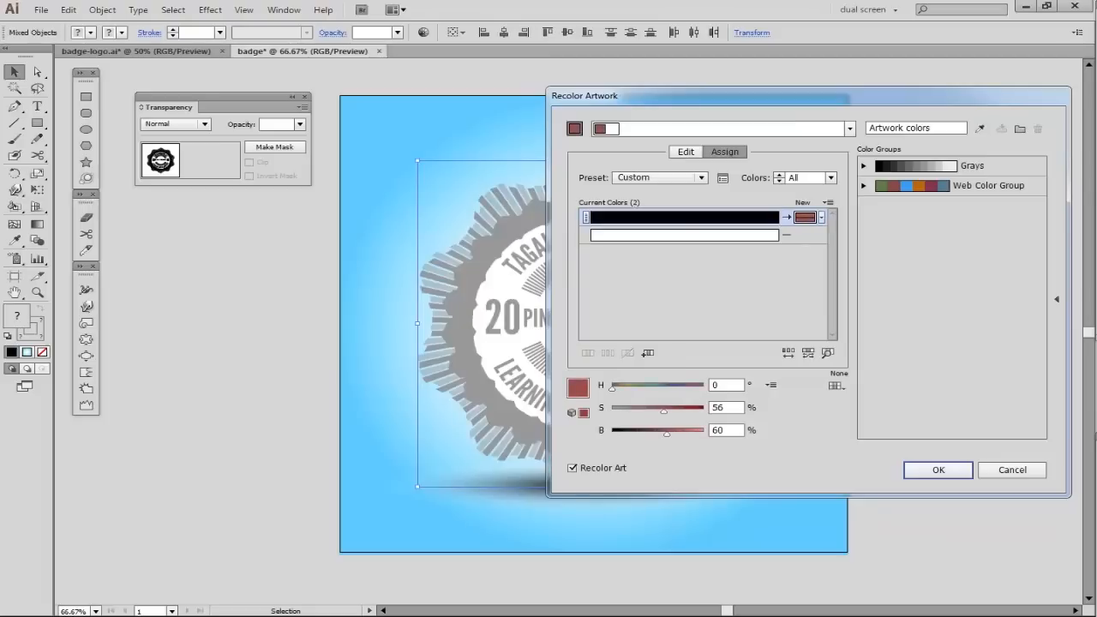
drag(686, 96, 777, 81)
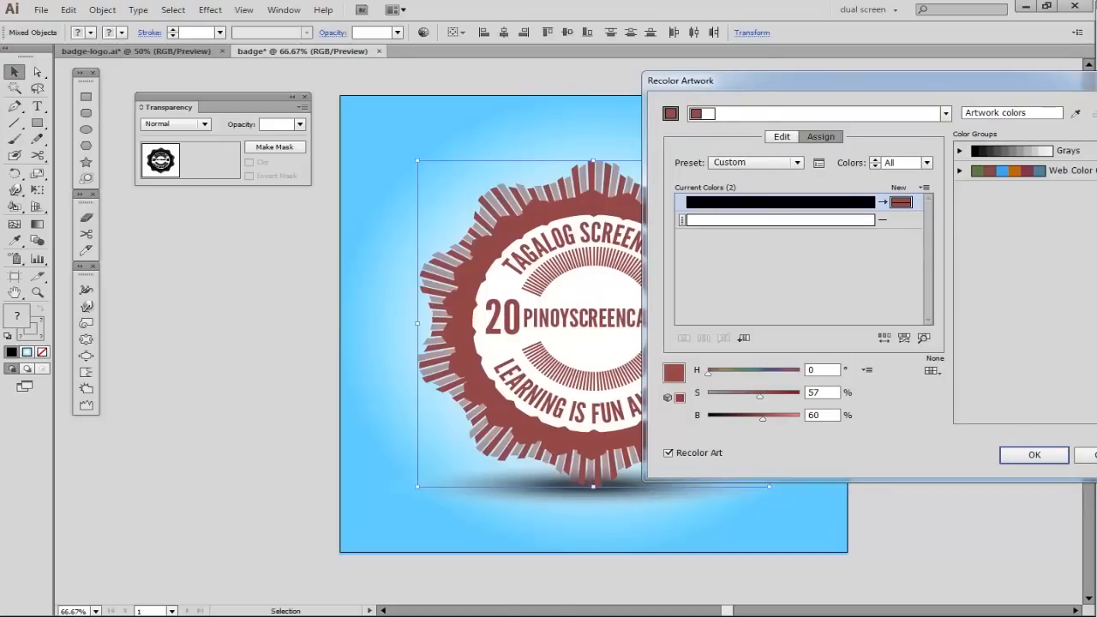
- Change the badge's replacement color to green with hue 132°, saturation 69% and brightness 74%
click(669, 453)
drag(708, 374, 740, 373)
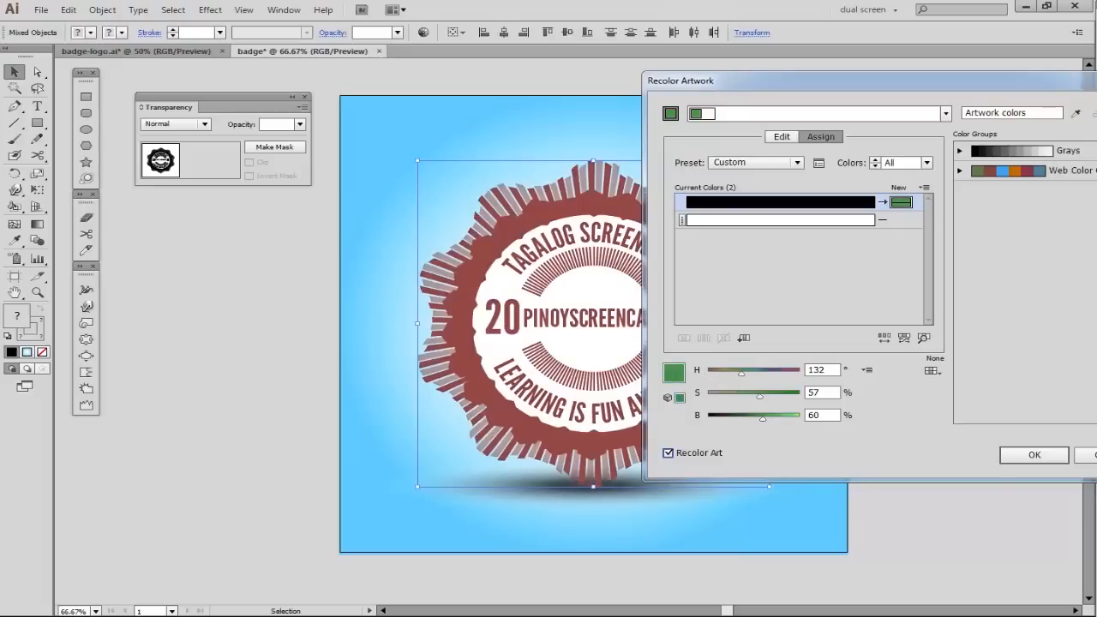
drag(763, 418, 771, 396)
- Shift the badge's replacement color on the color wheel to orange-brown with hue about 25° and saturation 64%, and apply the recoloring
click(781, 137)
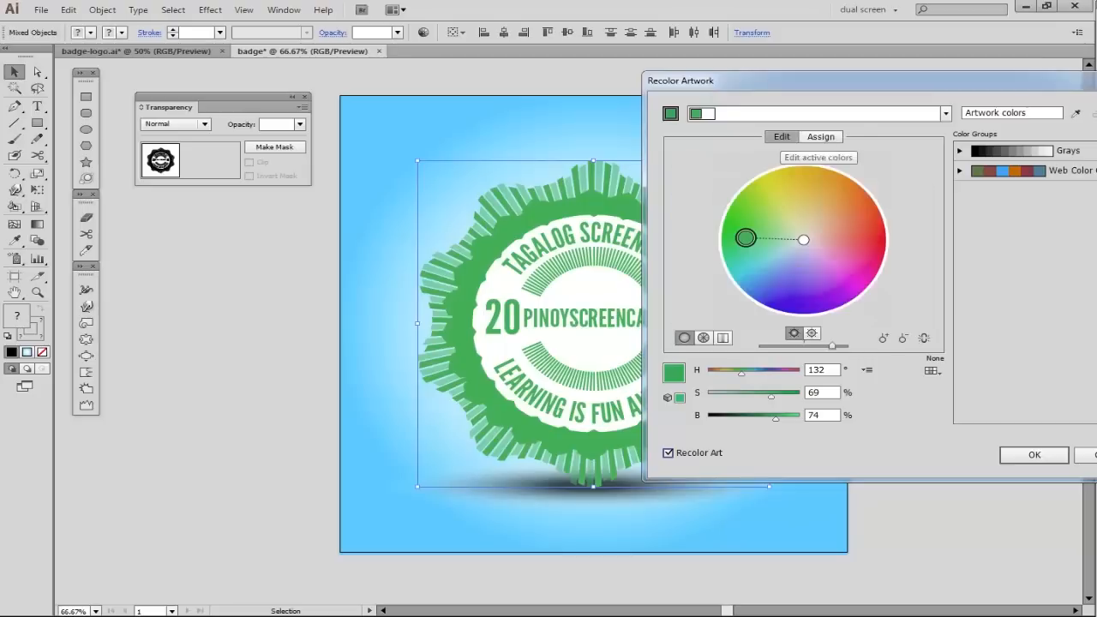
mouse_move(742, 237)
mouse_down()
mouse_move(764, 225)
mouse_move(832, 224)
mouse_move(796, 203)
mouse_move(840, 273)
mouse_move(801, 248)
mouse_move(793, 259)
mouse_move(767, 228)
mouse_move(843, 206)
mouse_up()
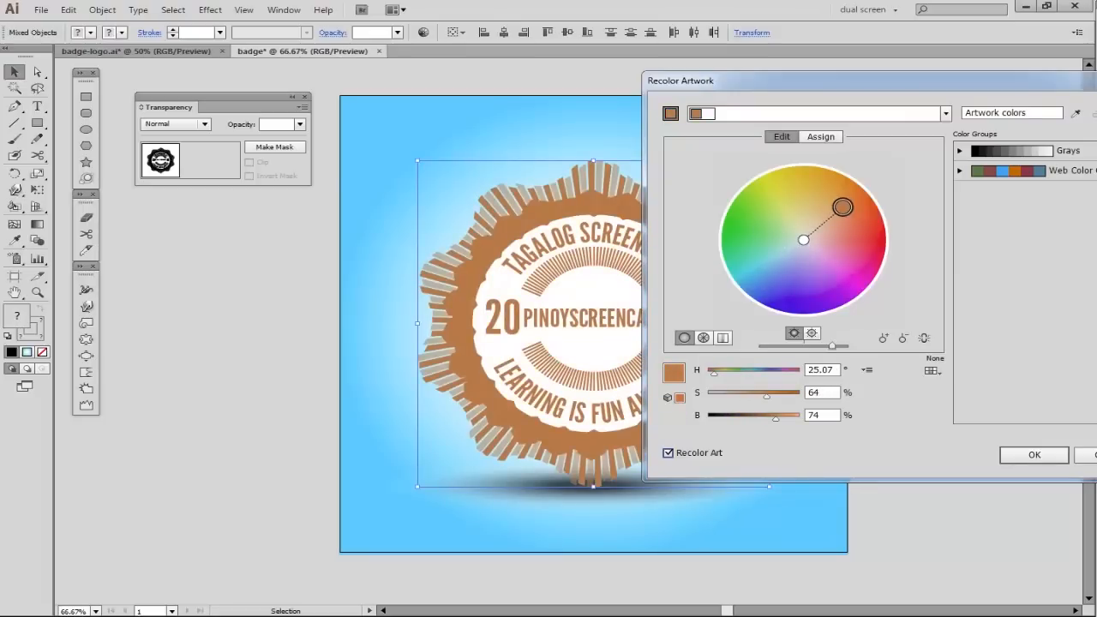
click(1035, 454)
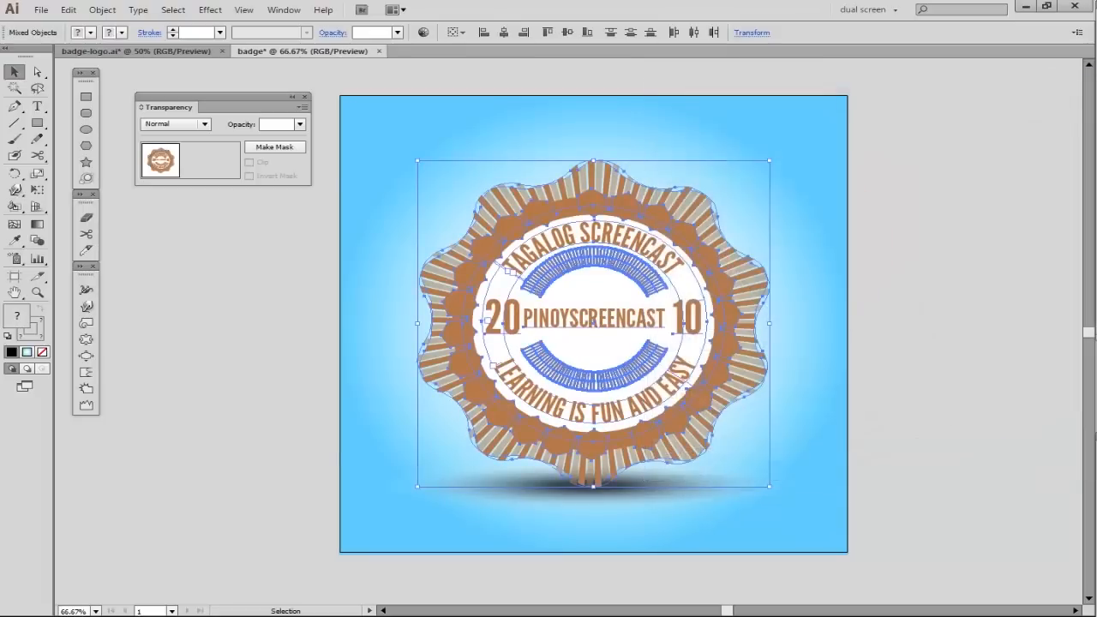
key(ctrl+shift+a)
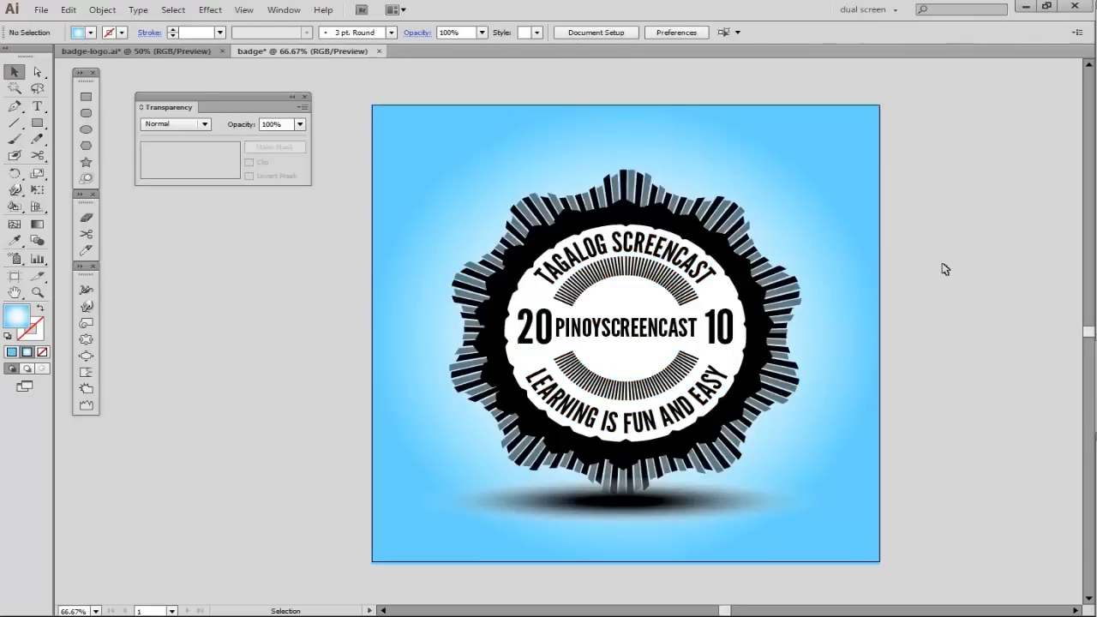
- Examine the badge at full size and compare it with the finished design in badge-logo.ai
key(ctrl+1)
key(space)
drag(675, 331, 783, 307)
key(ctrl+minus)
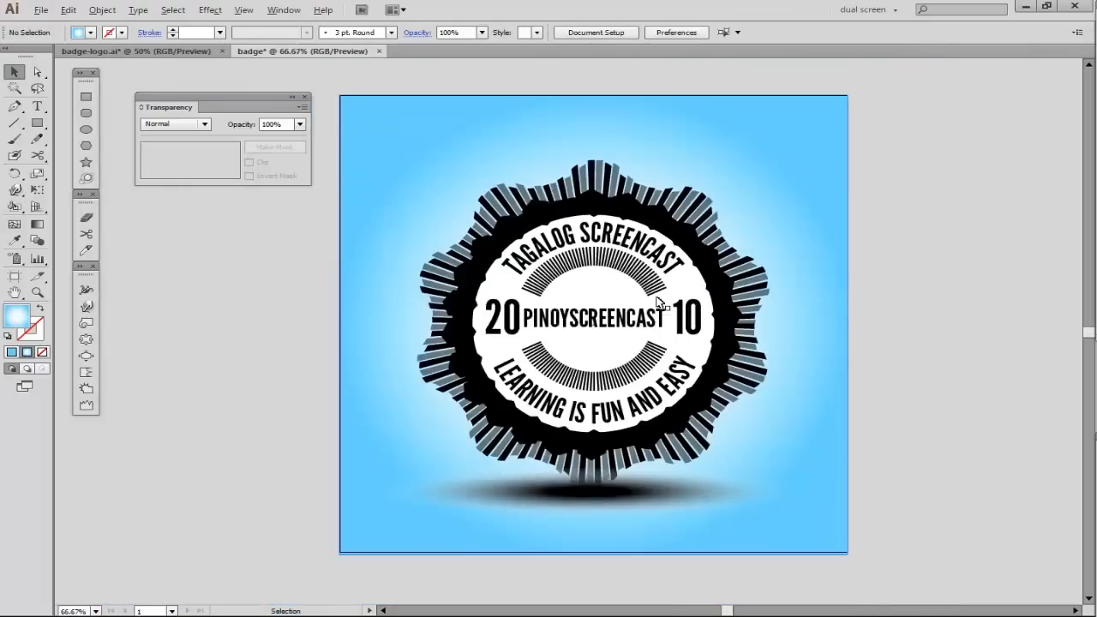
click(171, 50)
click(208, 88)
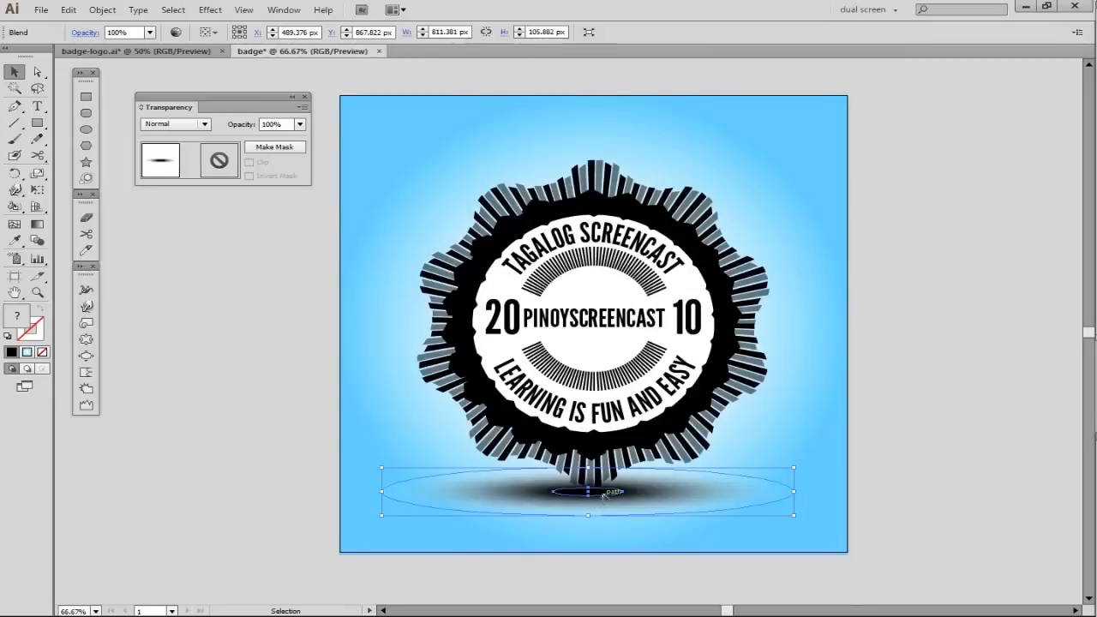
- Isolate the shadow blend under the badge and set its small inner black ellipse to 50% opacity
double_click(605, 496)
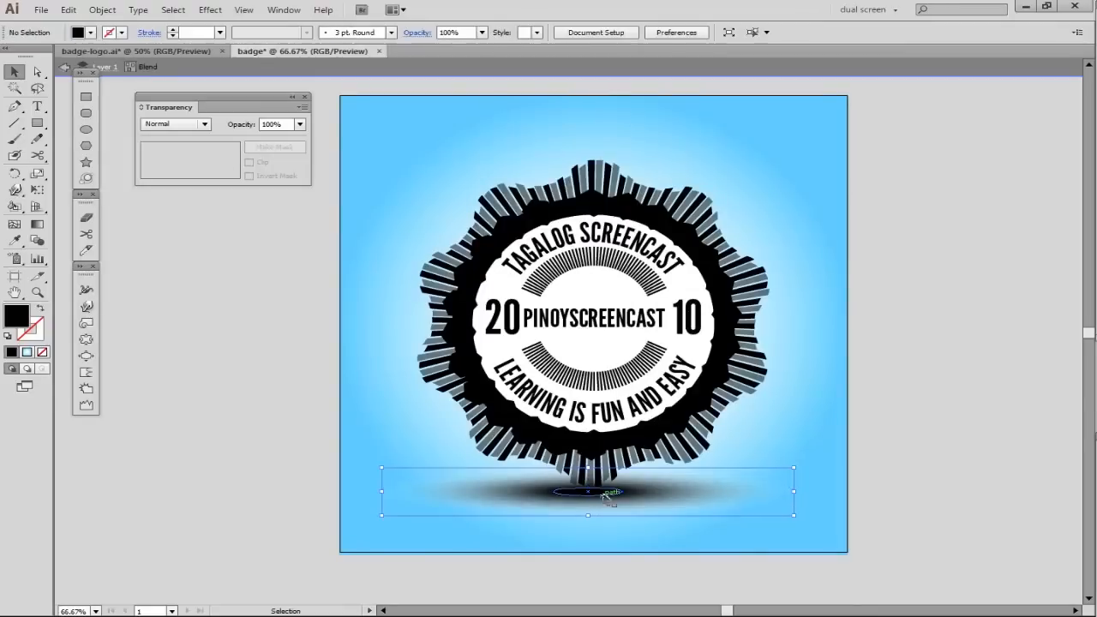
click(605, 496)
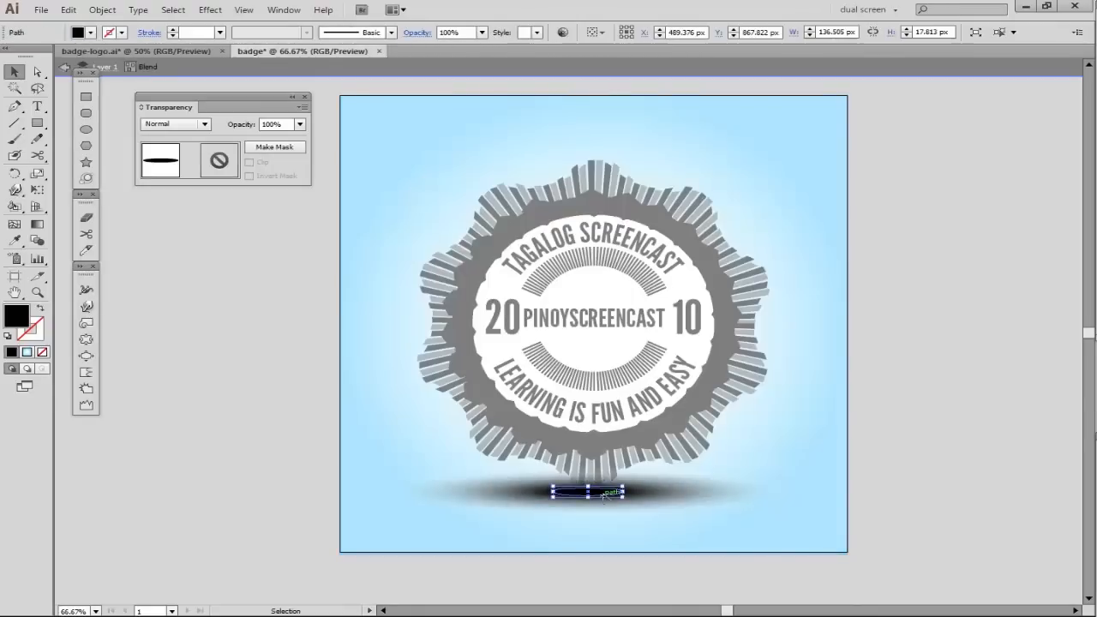
click(300, 125)
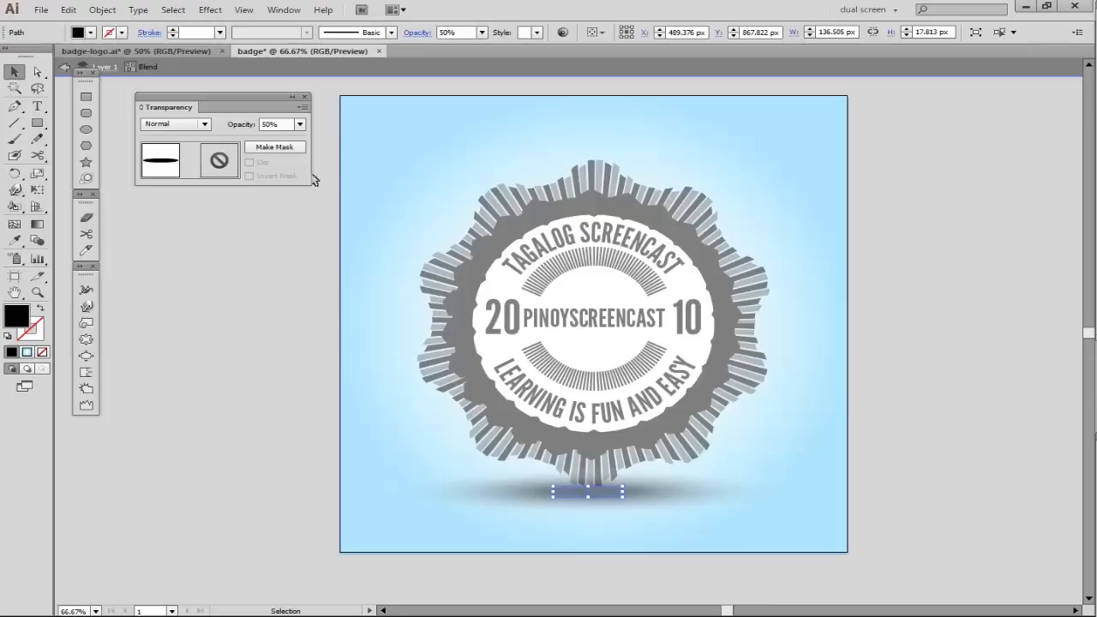
click(299, 124)
click(317, 248)
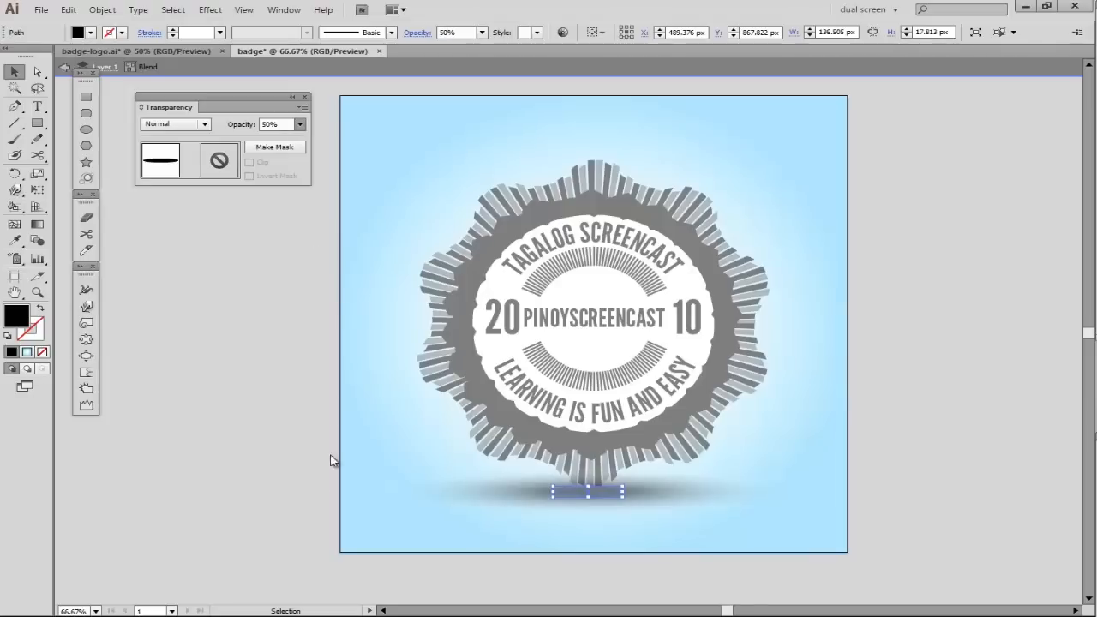
double_click(331, 410)
- Nudge the whole shadow blend slightly upward beneath the badge's lowest point, to a Y position of about 853 px, and deselect it
click(615, 492)
key(shift+Up)
key(shift+Up)
key(shift+Up)
key(shift+Up)
key(shift+Up)
key(shift+Down)
key(shift+Down)
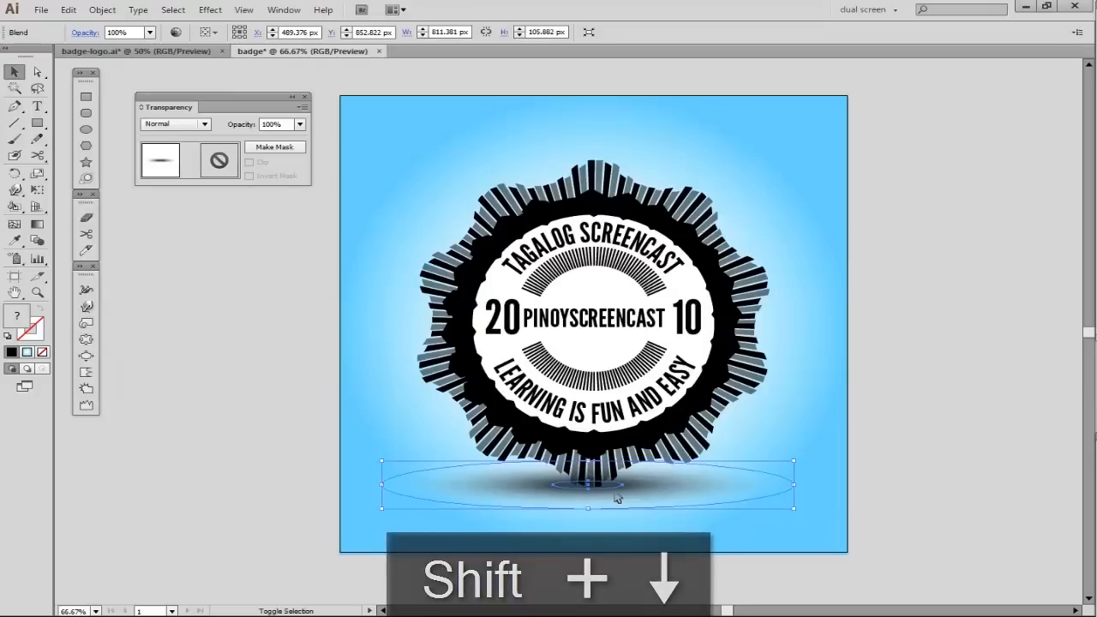
click(899, 411)
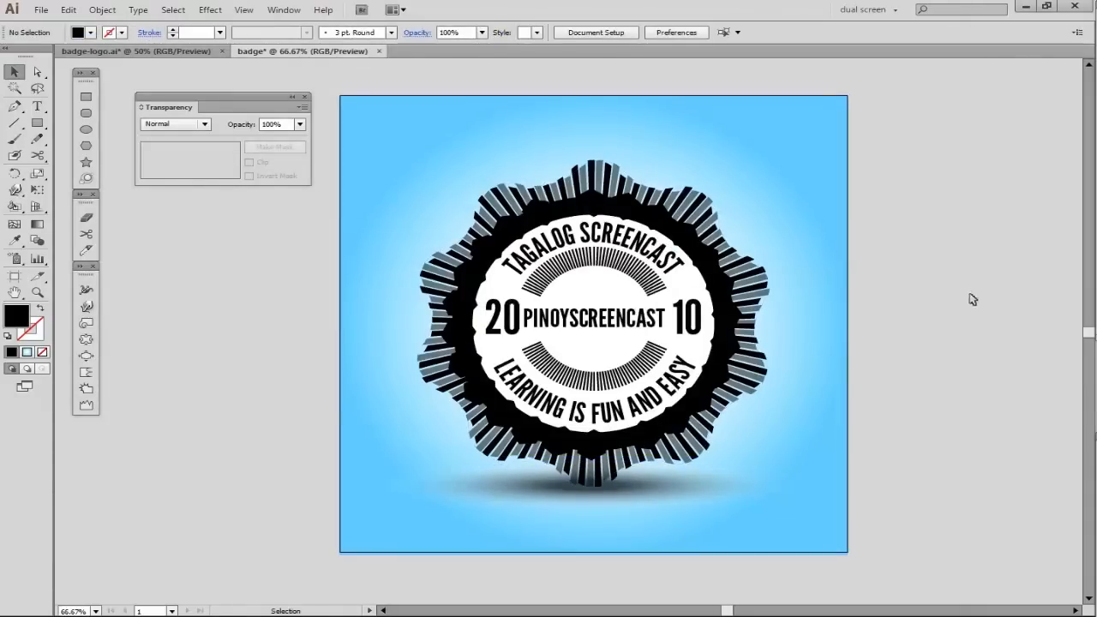
key(alt)
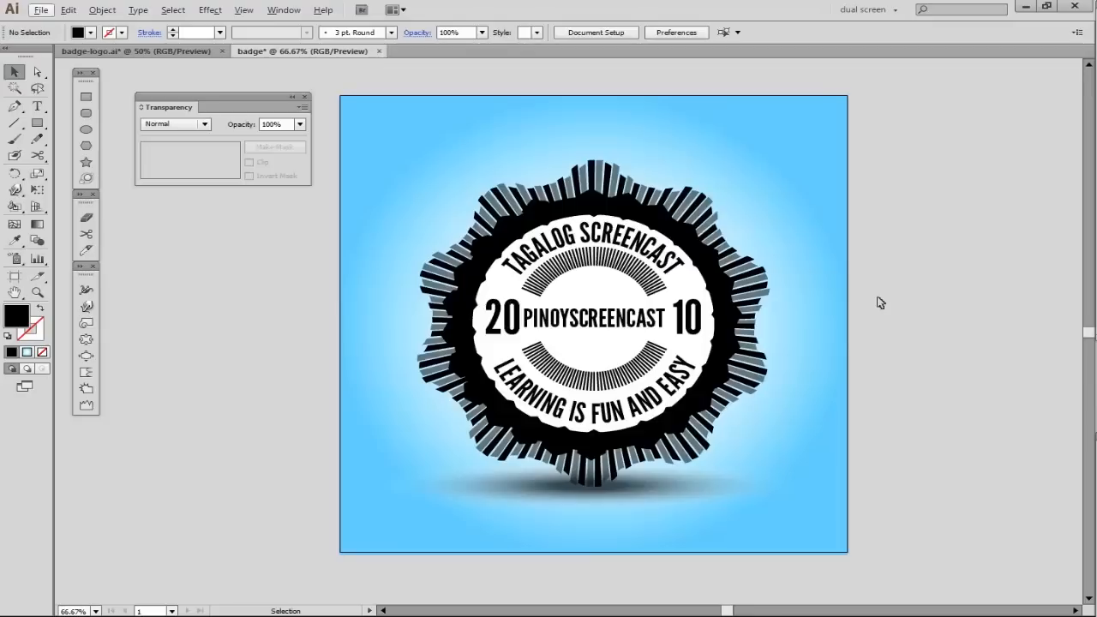